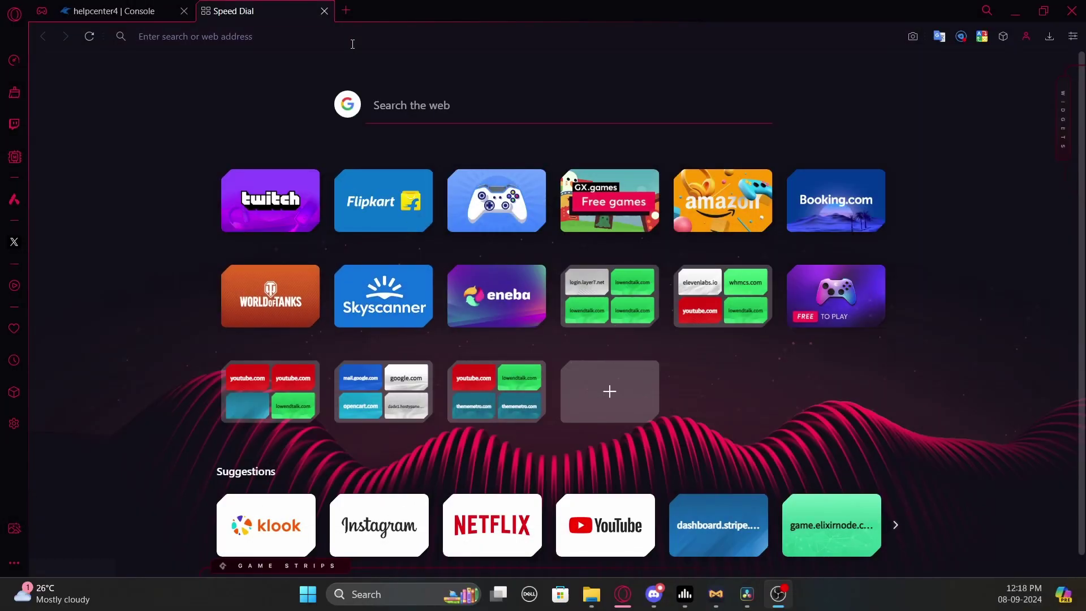
Search the web for 'citizens spigot' from the Opera GX Speed Dial
click(332, 40)
text(citi)
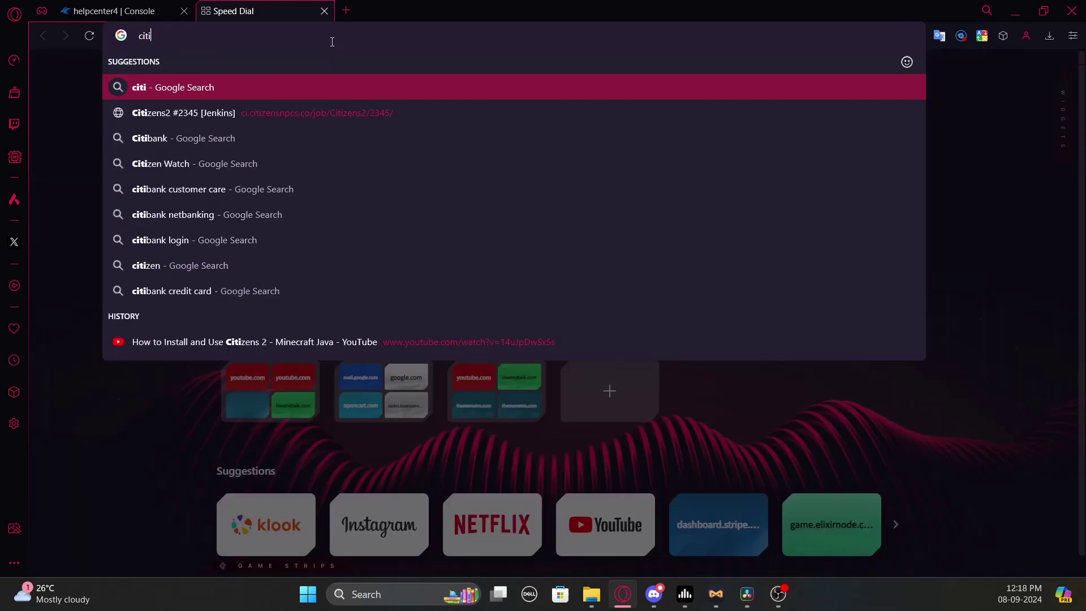
text(zens )
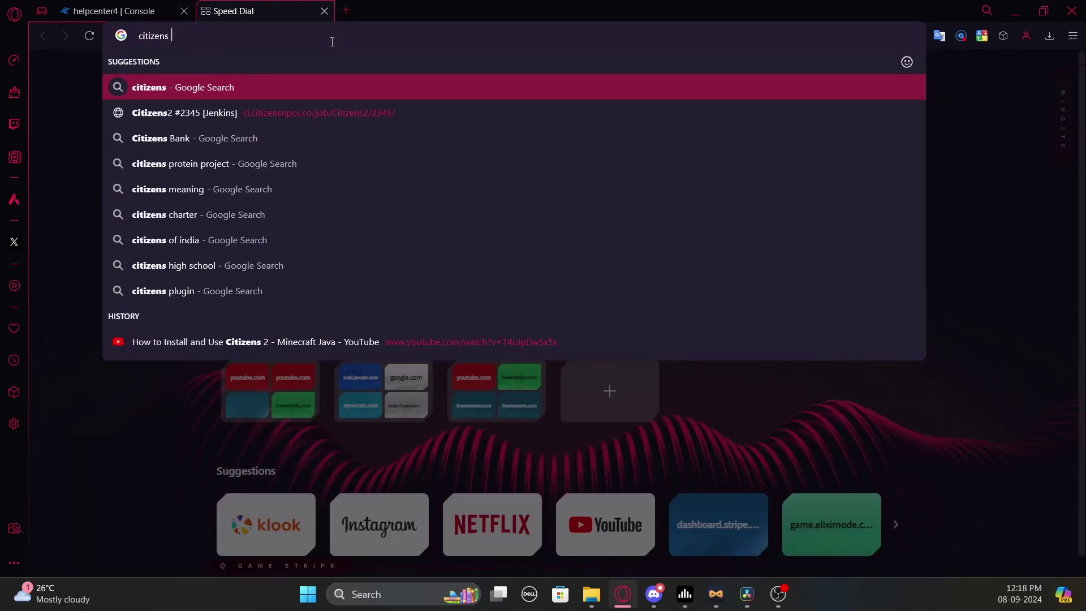
text(spigot)
key(Return)
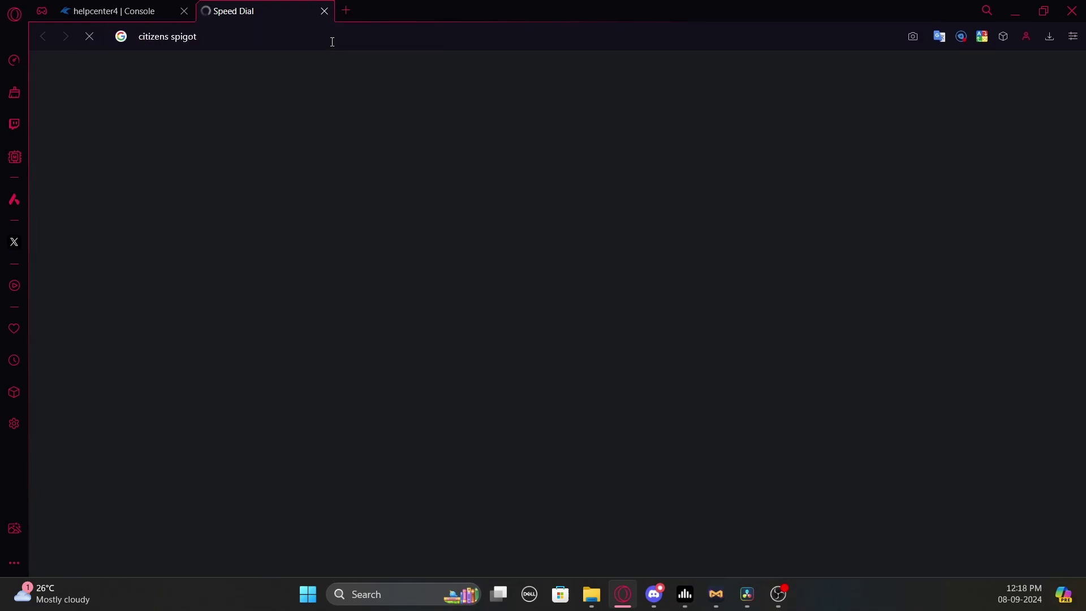
Open the Citizens SpigotMC page, pass the human check, and follow the free-versions link
click(283, 211)
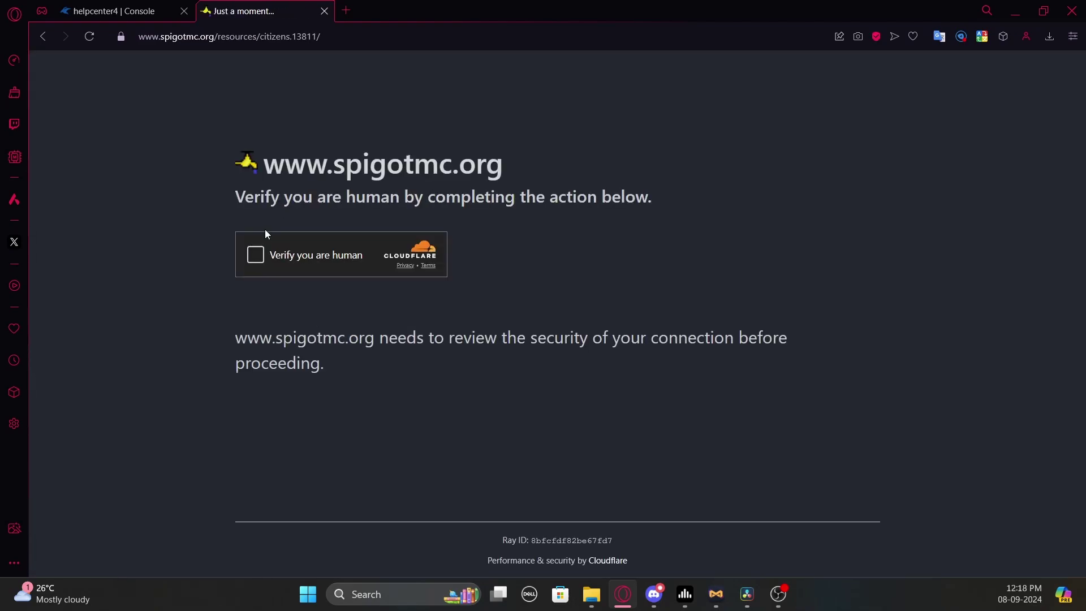
click(256, 255)
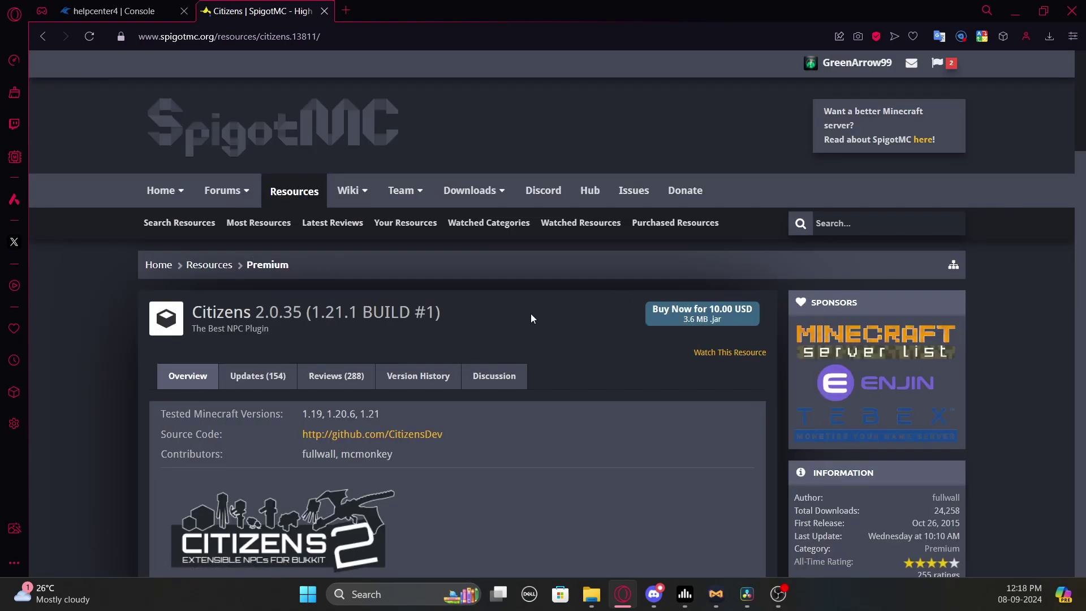
scroll(589, 316, down, 7)
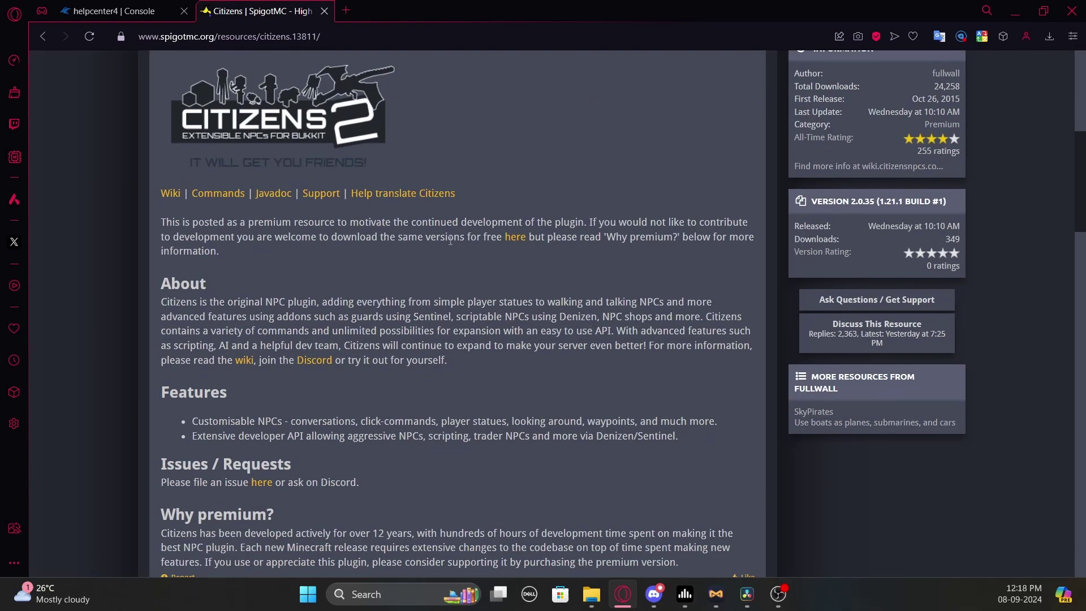
drag(378, 237, 461, 238)
click(500, 268)
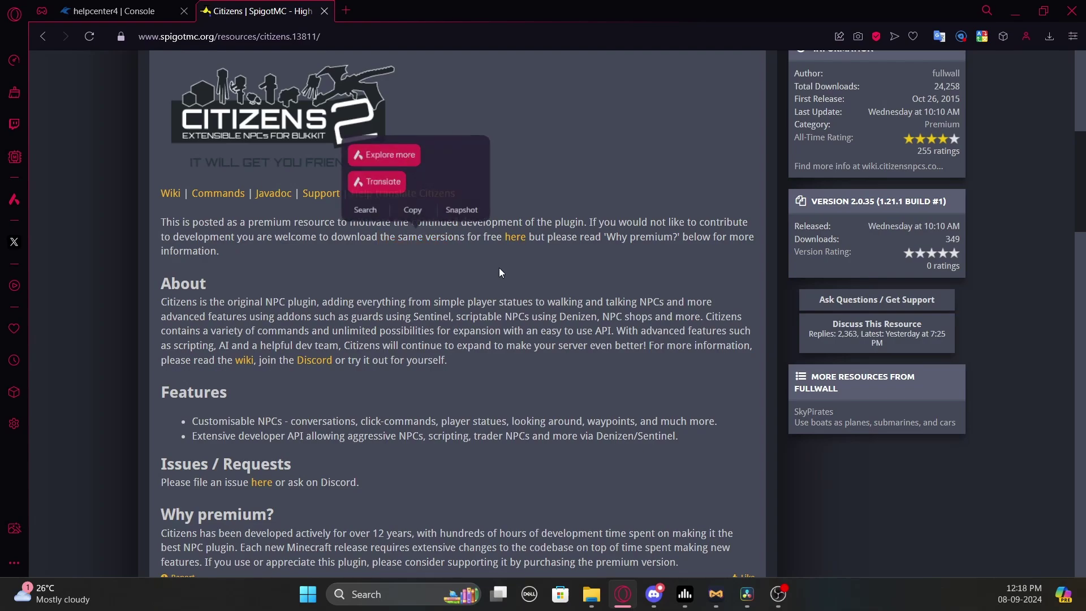
click(512, 236)
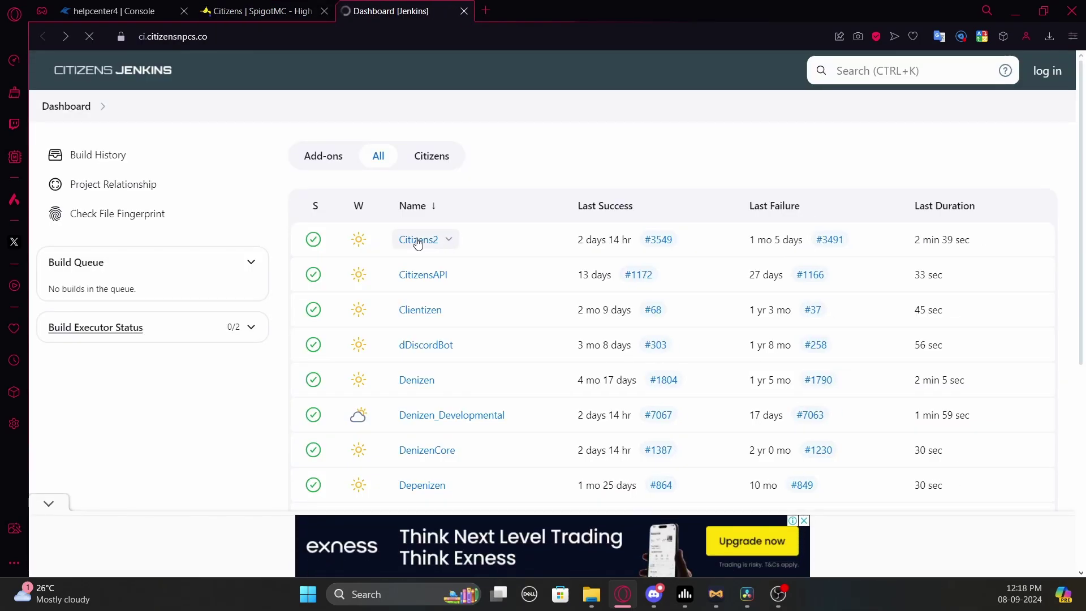
Download Citizens-2.0.35-b3549.jar from the Citizens2 Jenkins page into Downloads, then return to the console
click(418, 244)
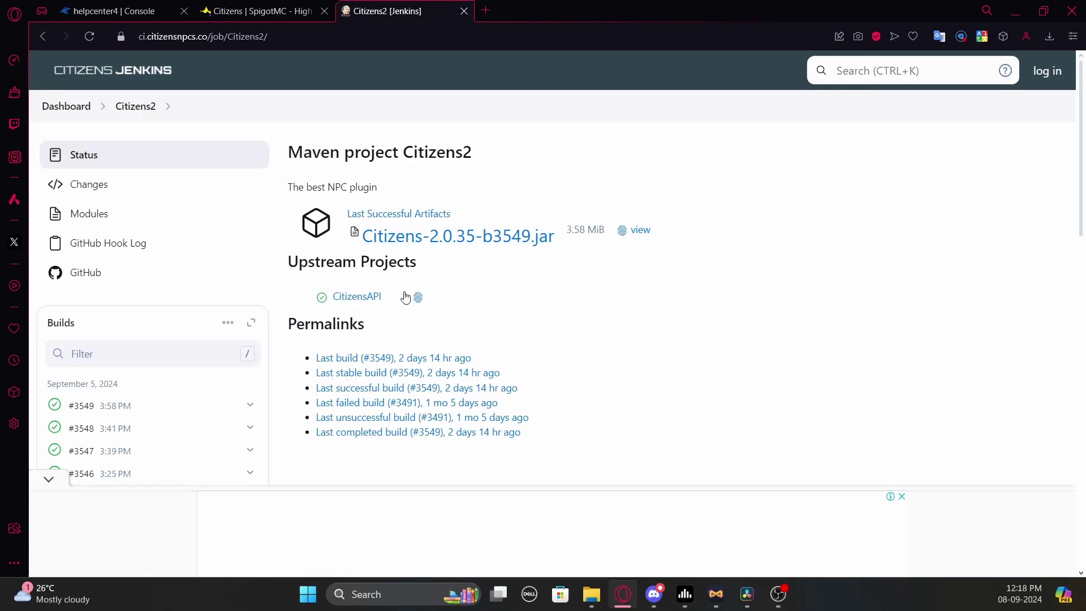
click(446, 241)
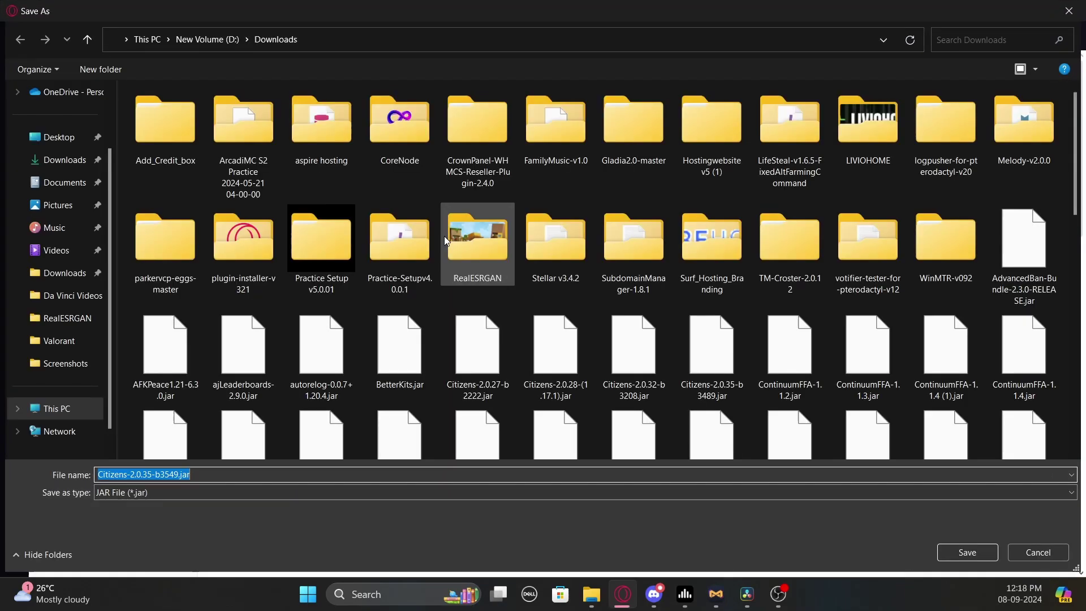
click(969, 552)
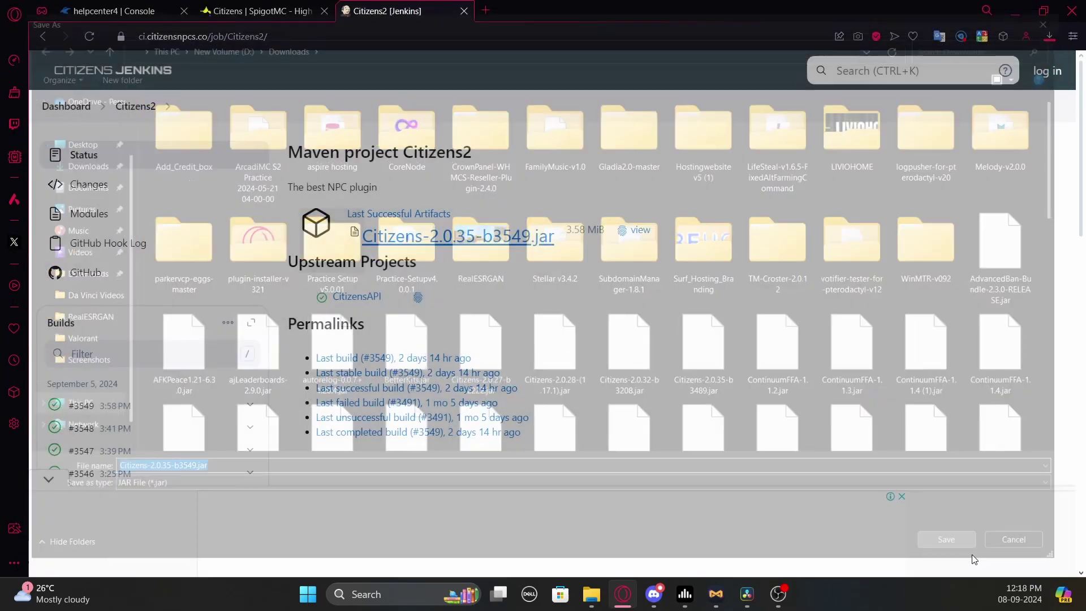
click(113, 11)
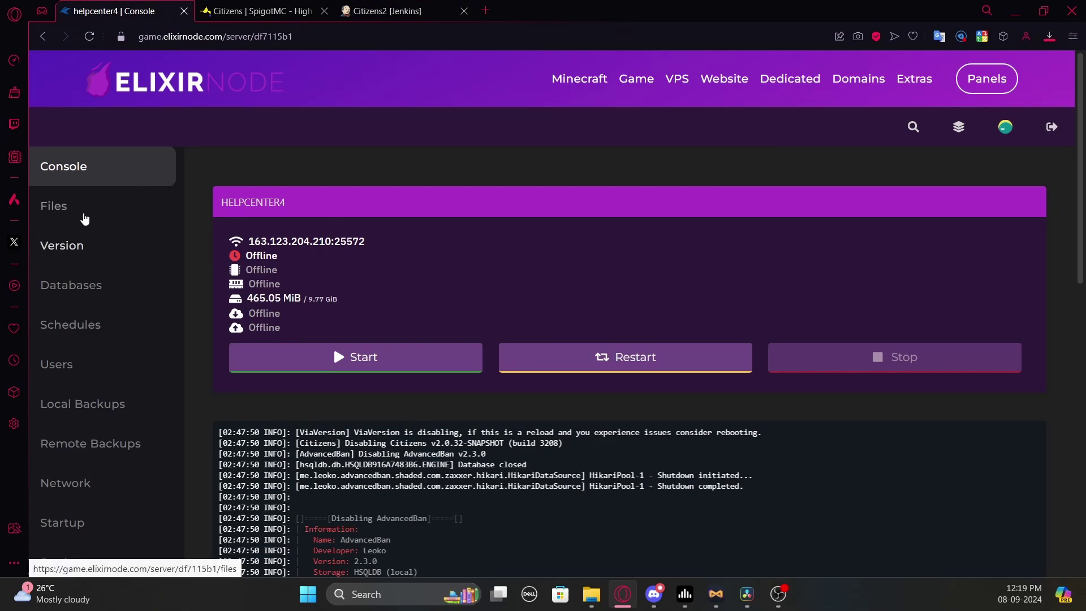
Check the server's plugins folder, then start the Minecraft server from the Console
click(82, 214)
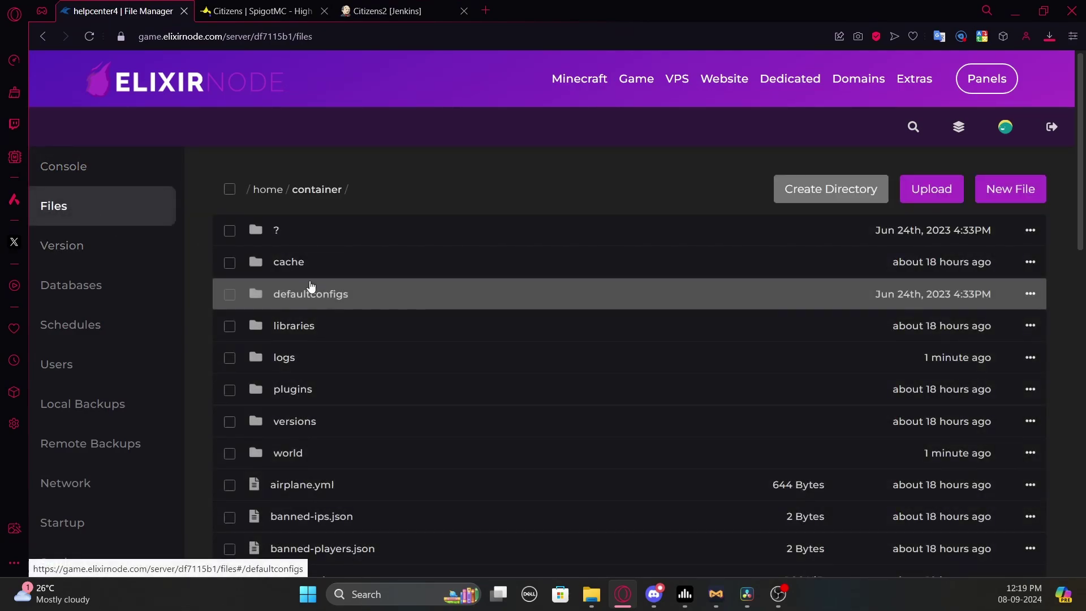
scroll(310, 282, down, 3)
click(303, 247)
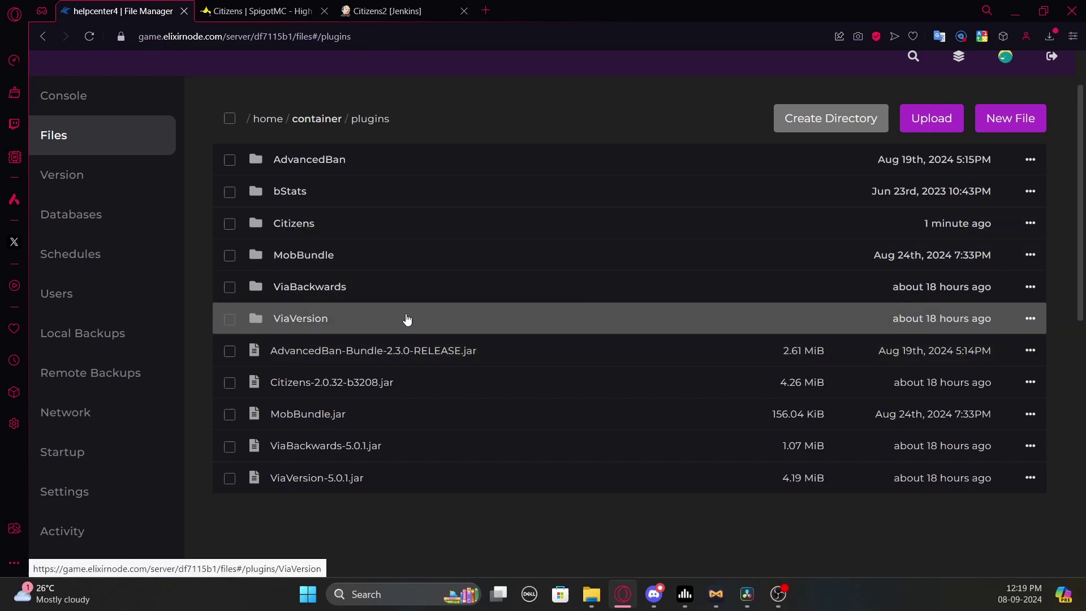
scroll(407, 318, up, 1)
click(71, 180)
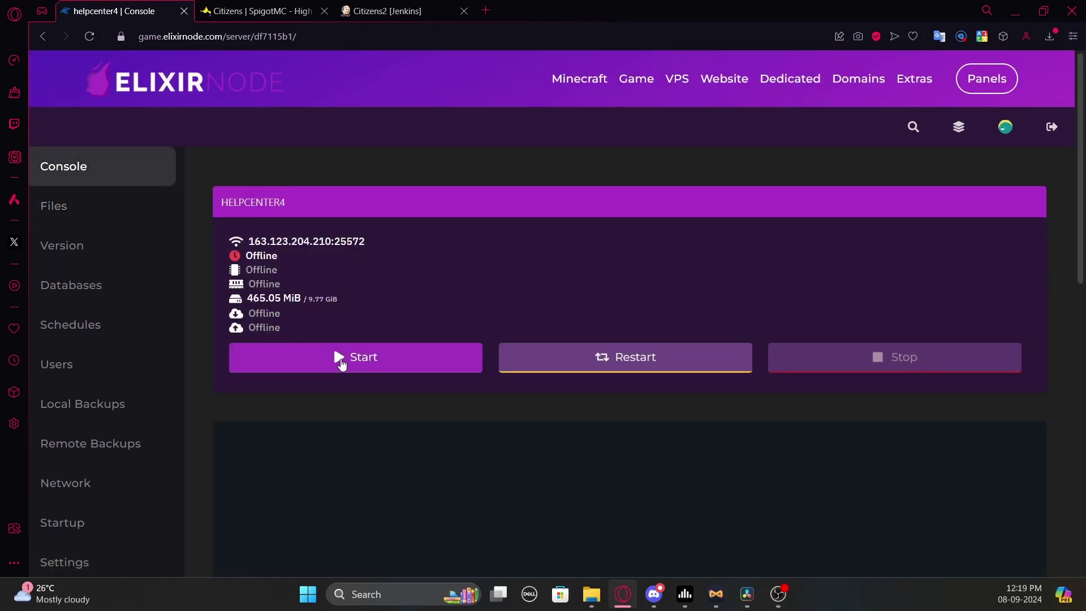
click(341, 362)
scroll(383, 307, down, 3)
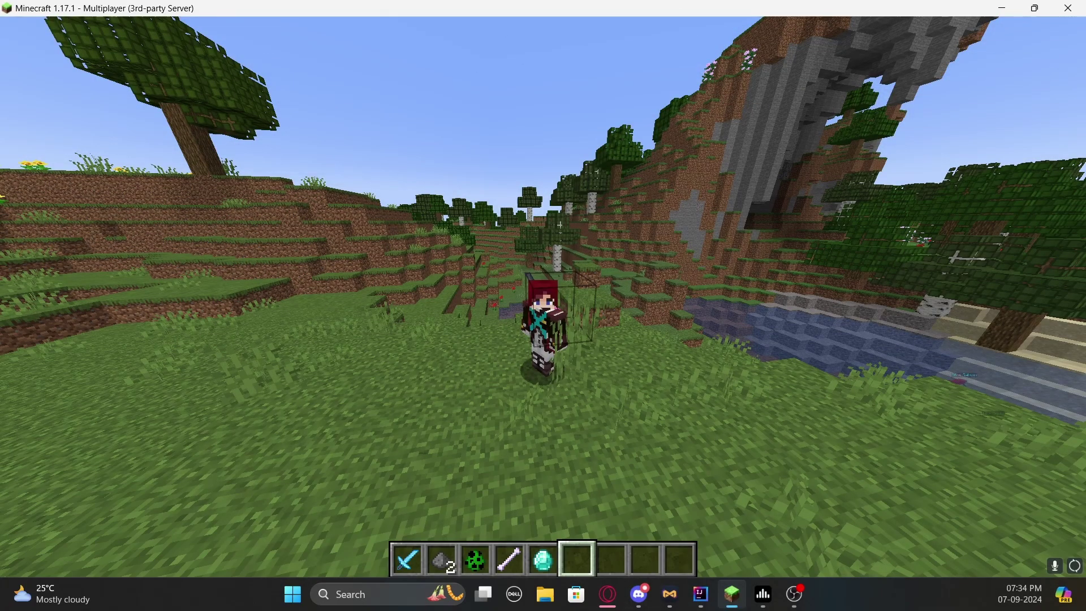
Cycle camera views, walk forward, and begin typing /npc create with the player's name
key(F5)
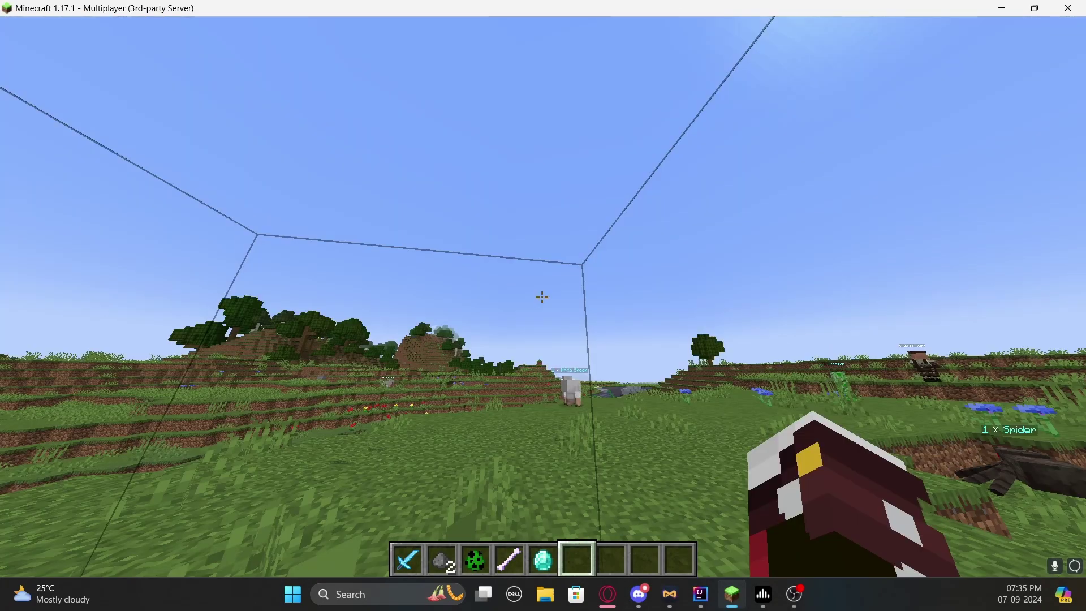
key(w)
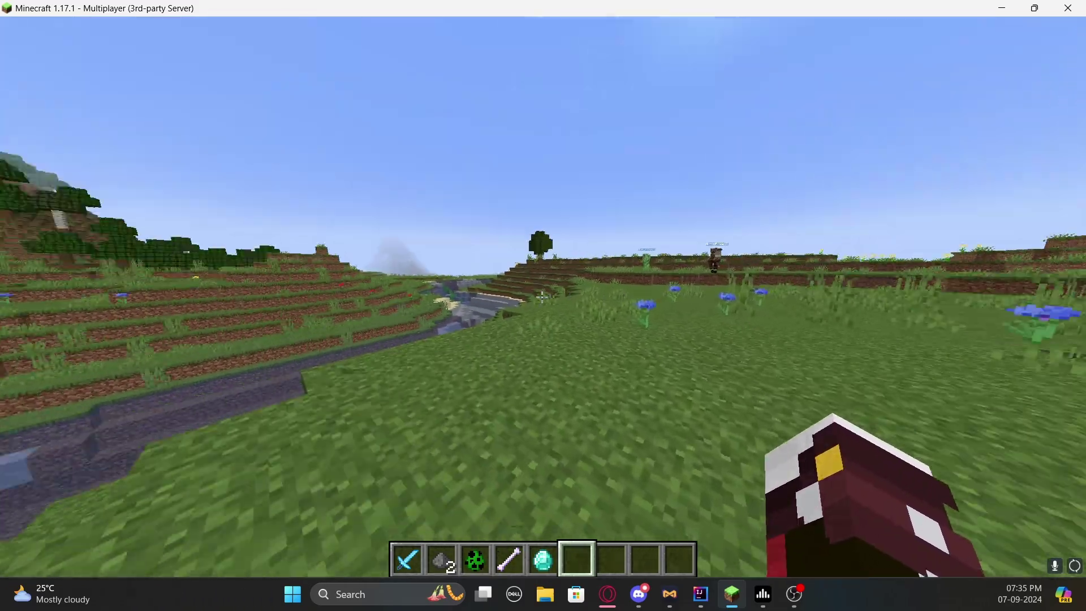
key(F5)
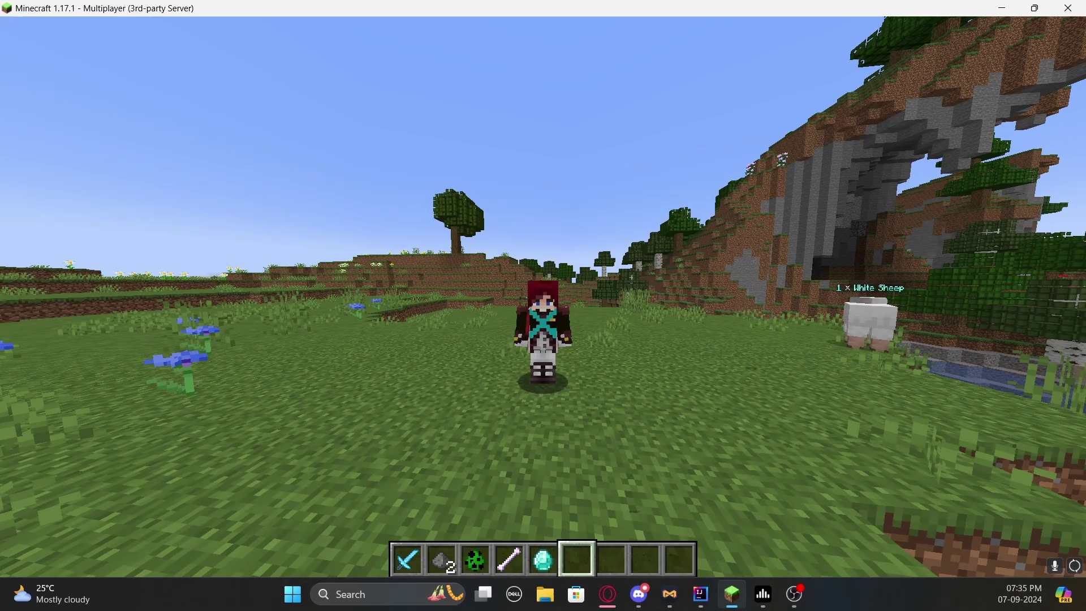
text(t/npc create )
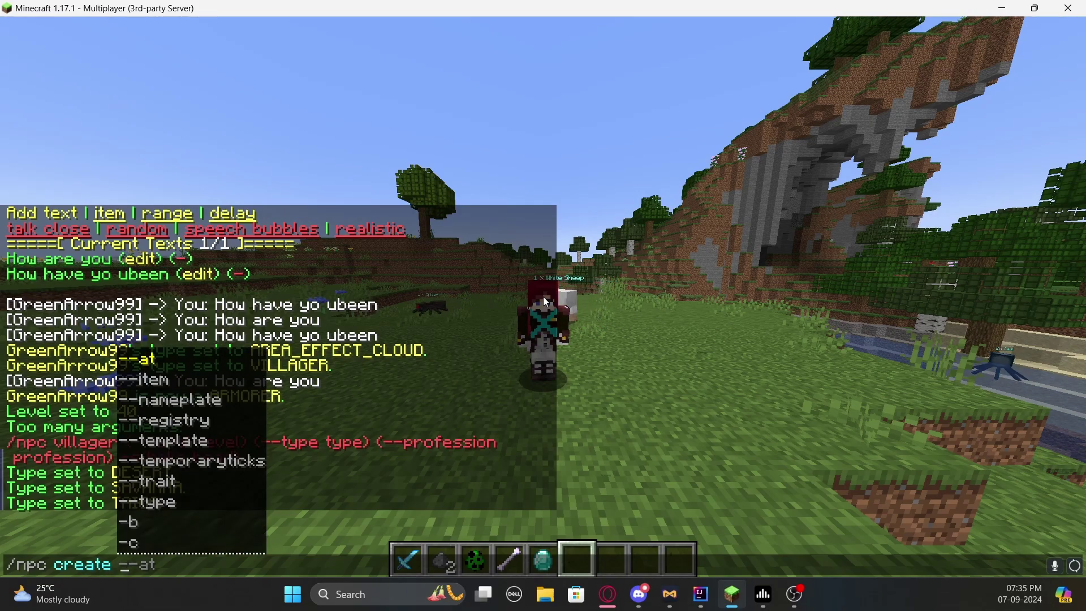
text(GreenA)
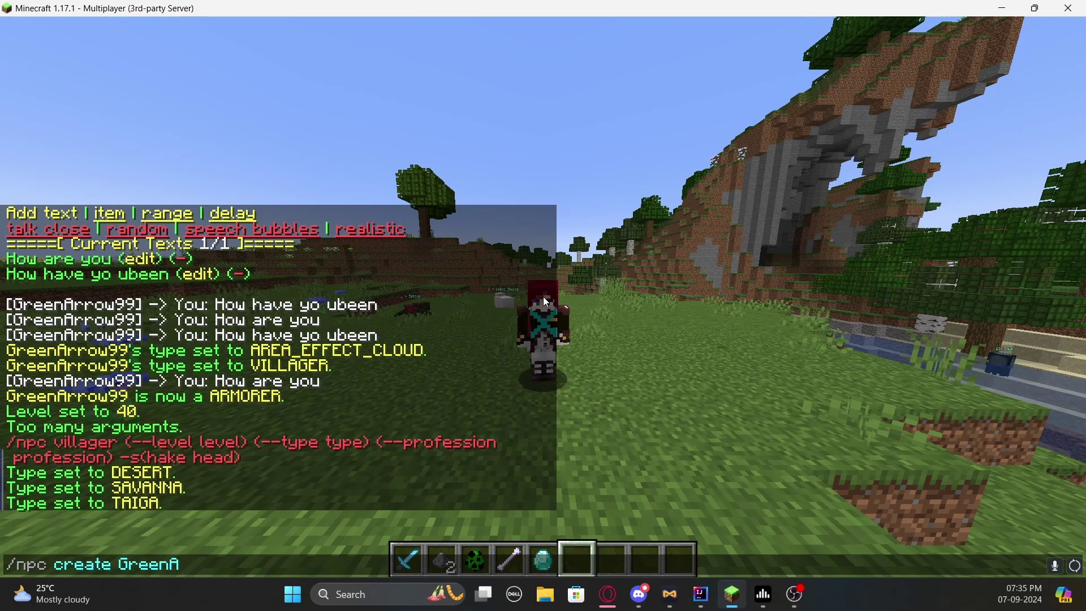
text(rrow99)
Create the player-named NPC (ID 1), step back to view it, and start a /npc rename
key(Return)
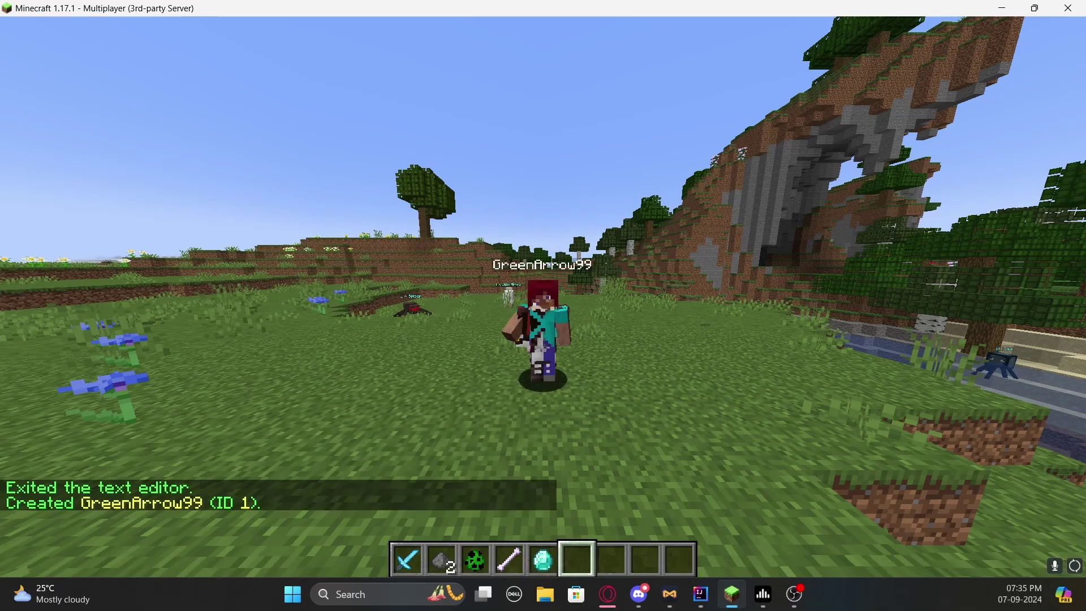
key(s)
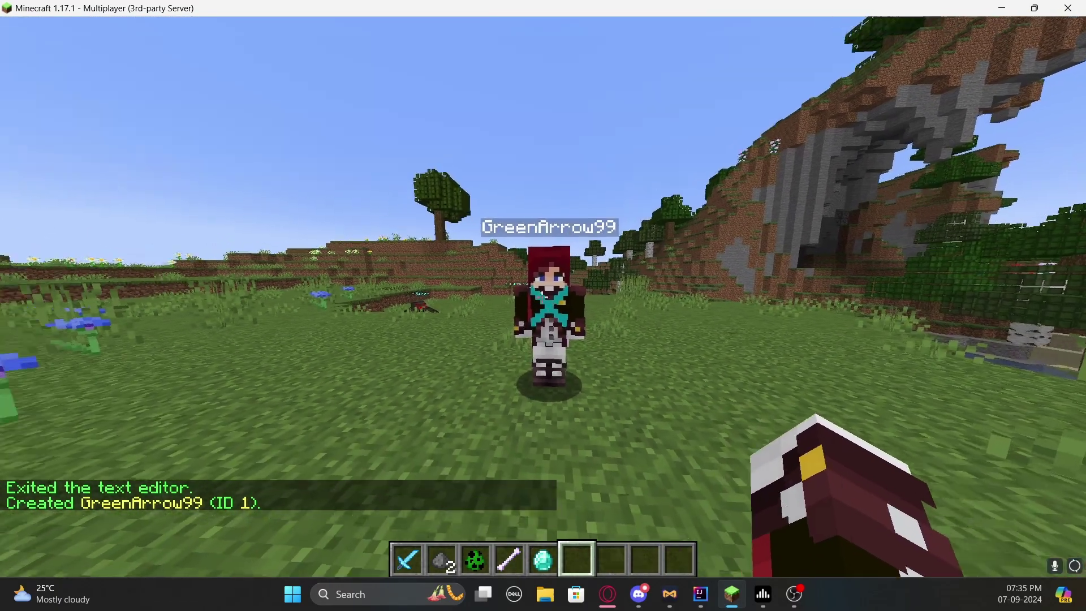
click(543, 297)
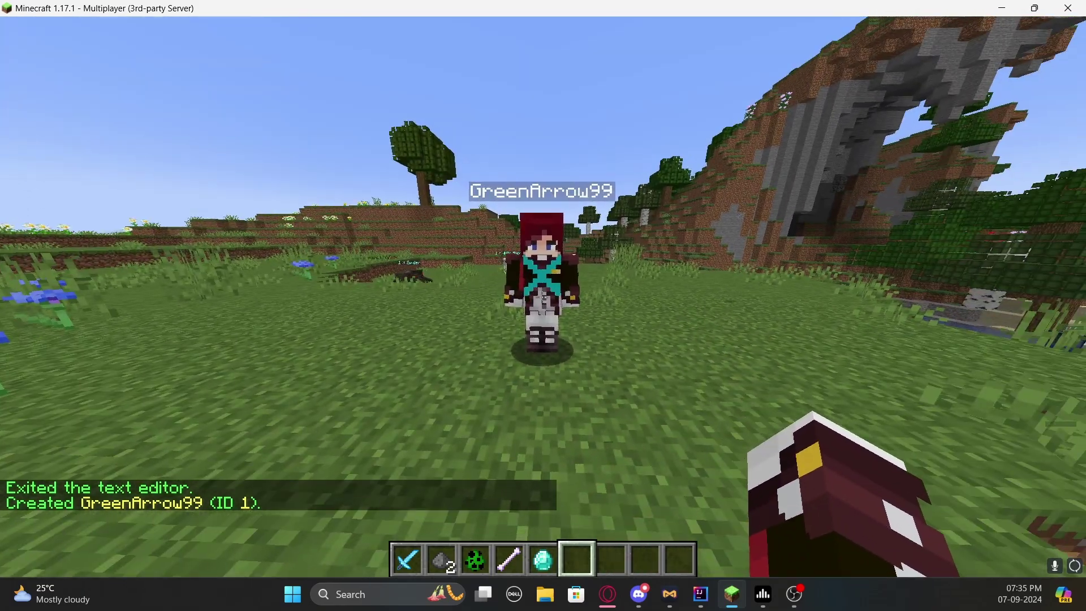
click(543, 297)
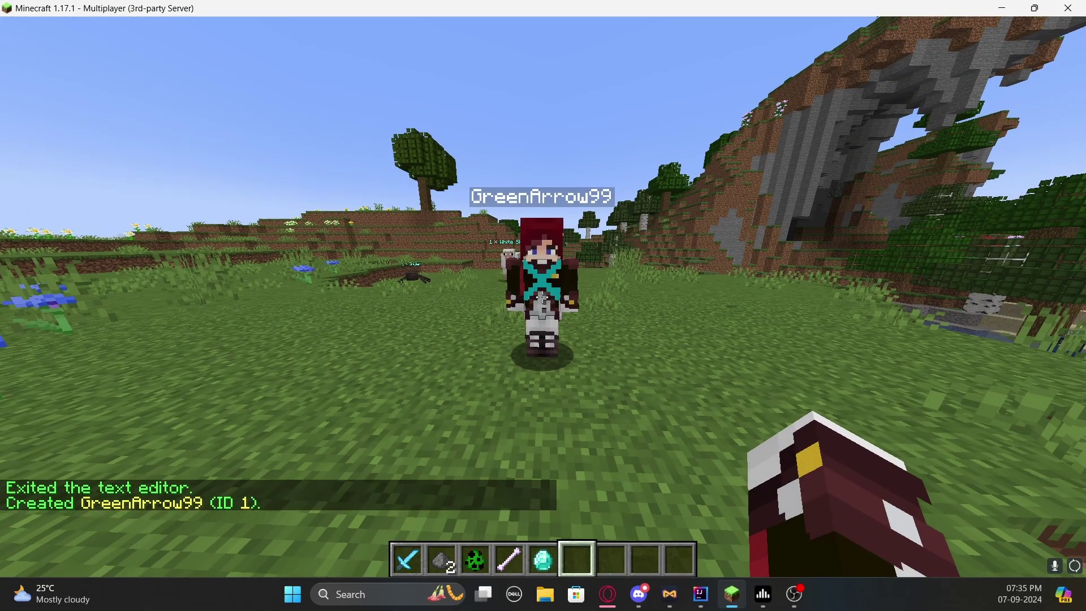
key(w)
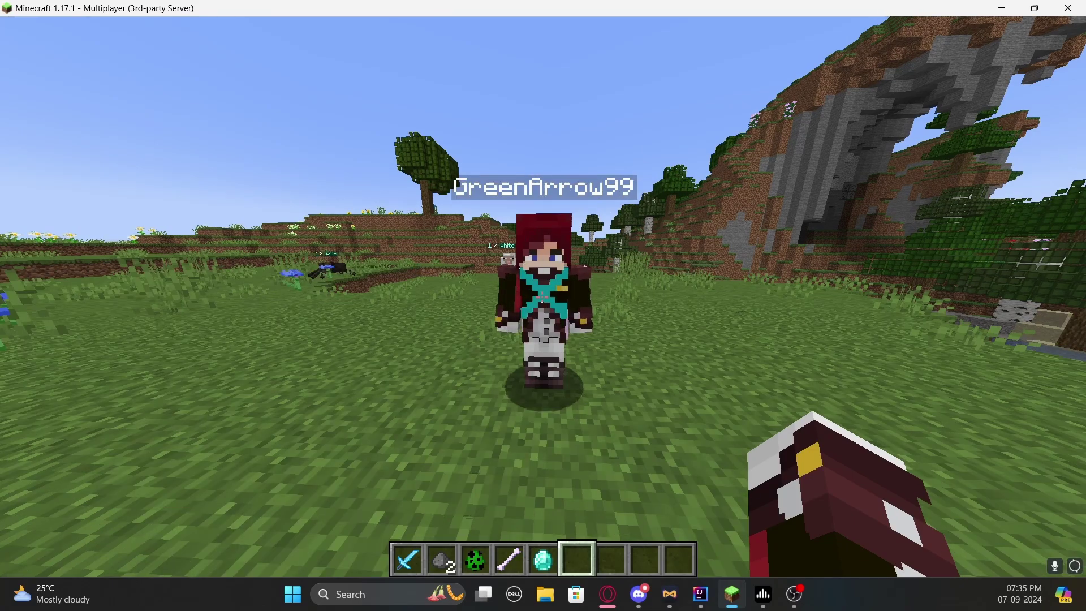
text(/npc )
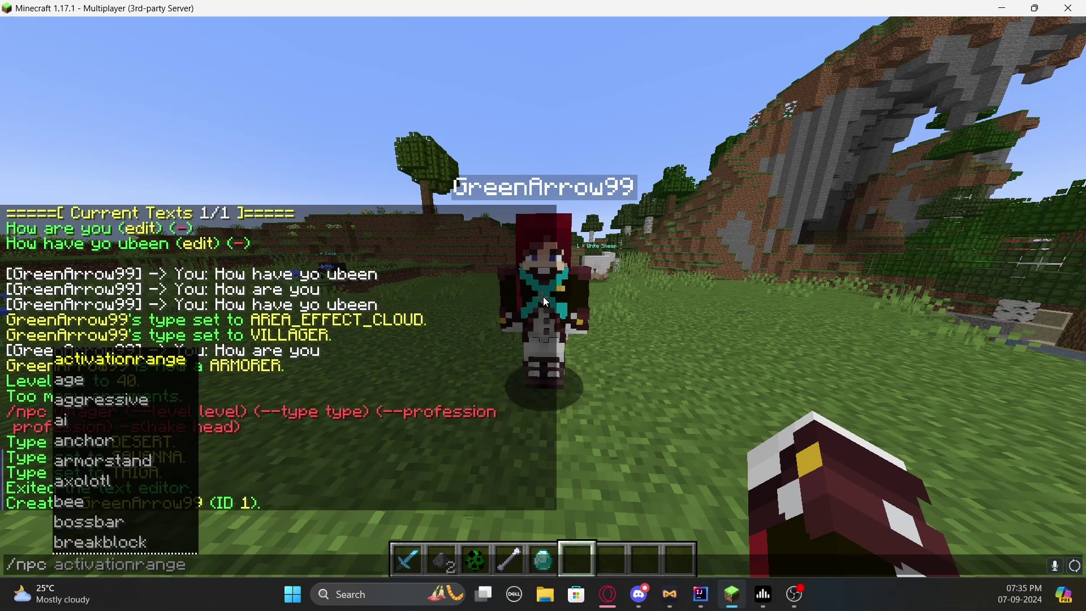
text(rename)
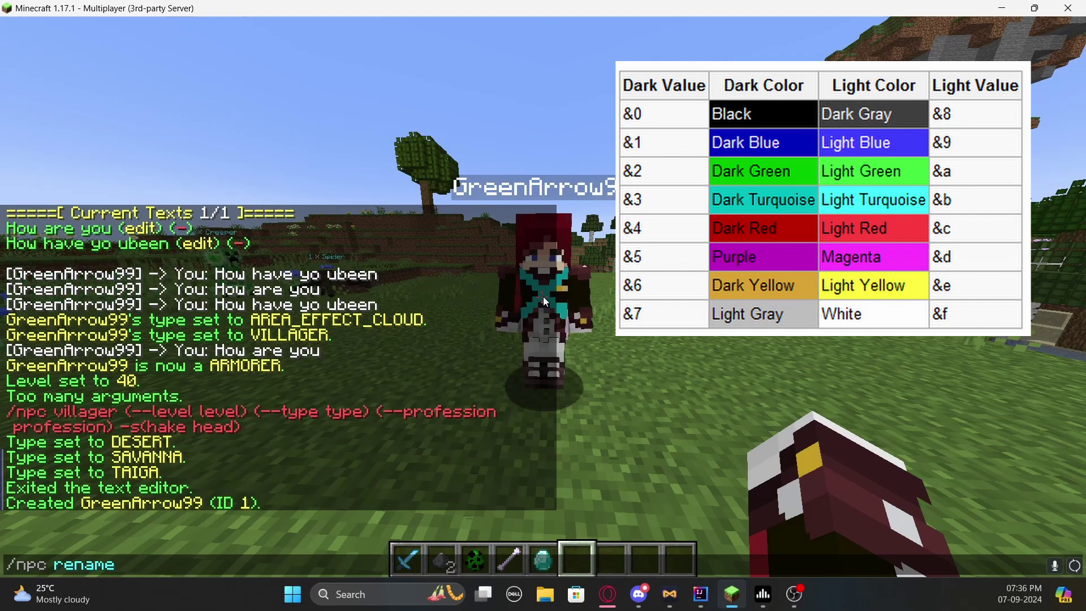
Rename the NPC to gold-coloured 'Green Boi' using &6Green Boi, then walk closer
text(&6)
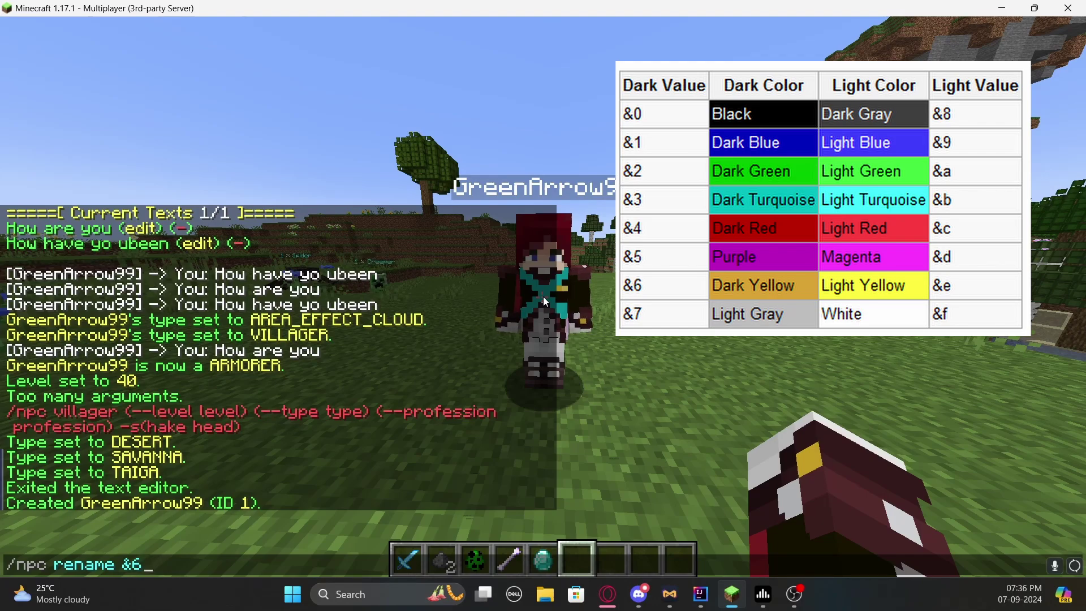
text(Green Boi)
key(Return)
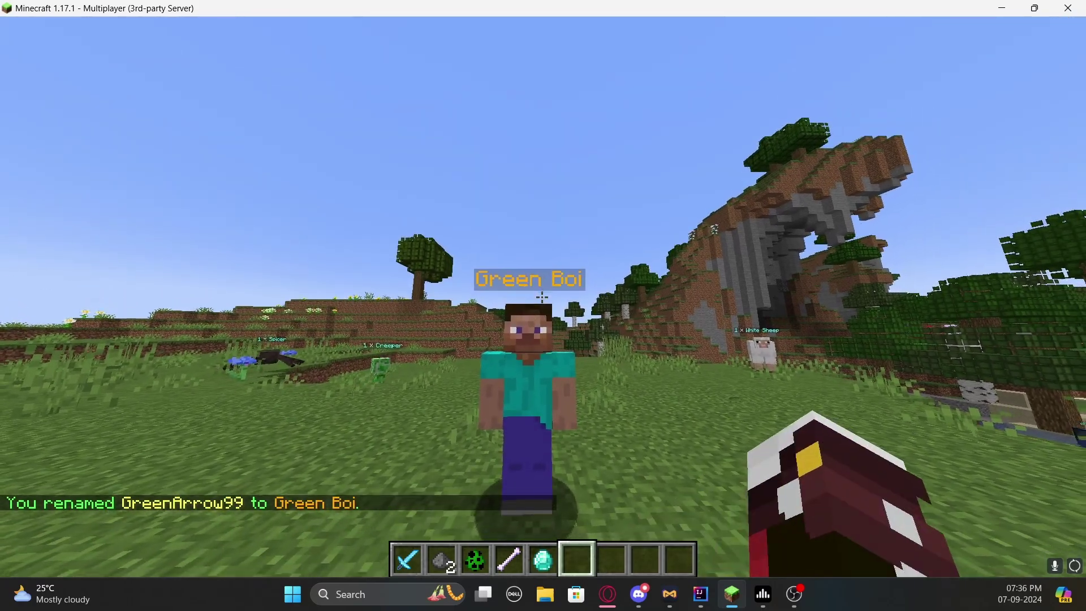
key(w)
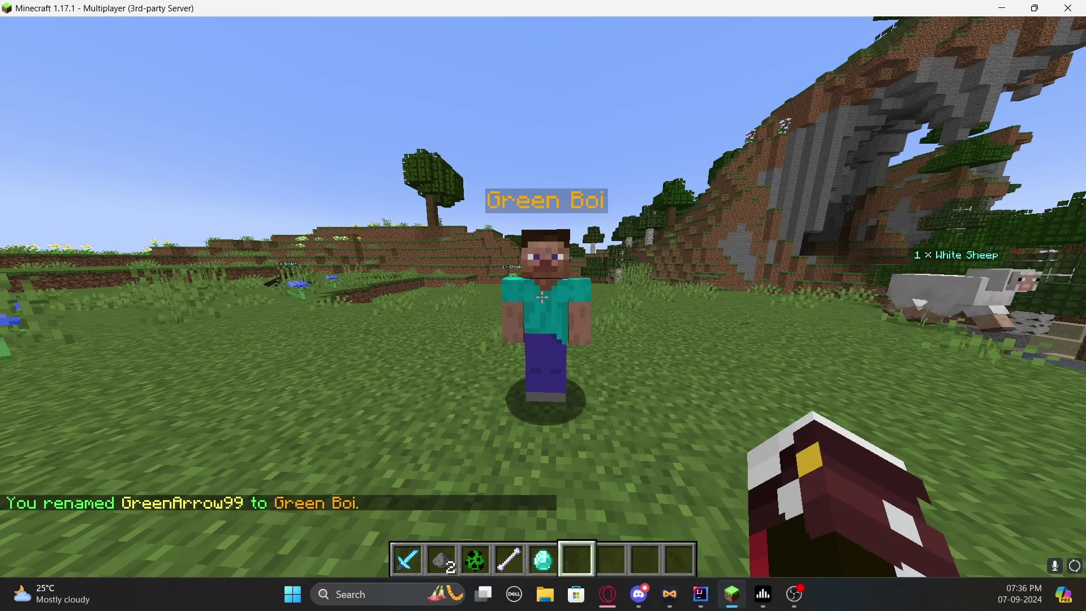
Give Green Boi the 'Minecraft' player skin, circle to inspect it, then switch to the browser
text(/npc )
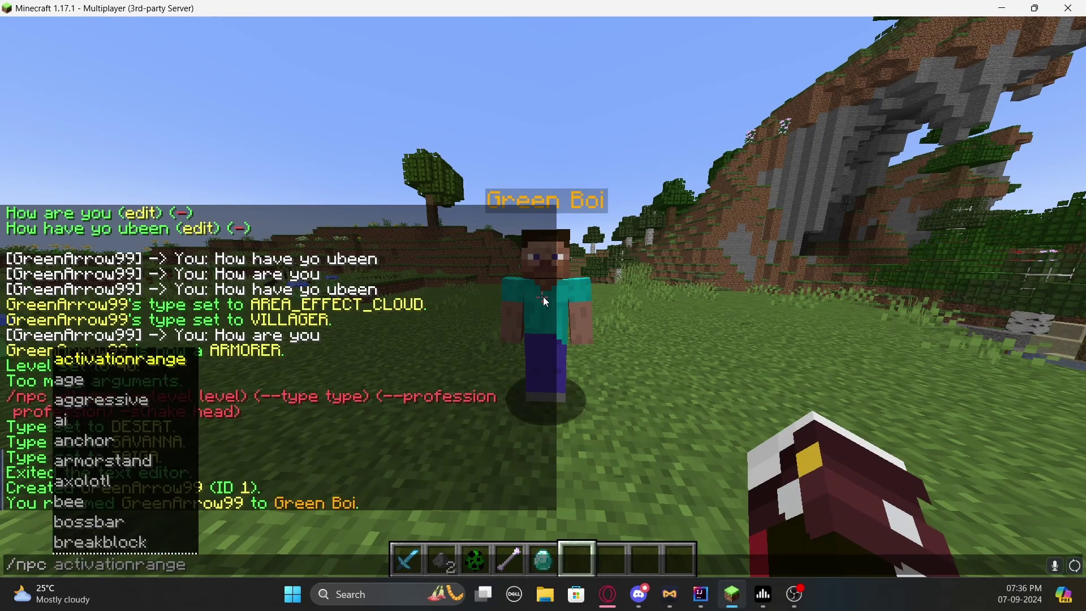
text(skin )
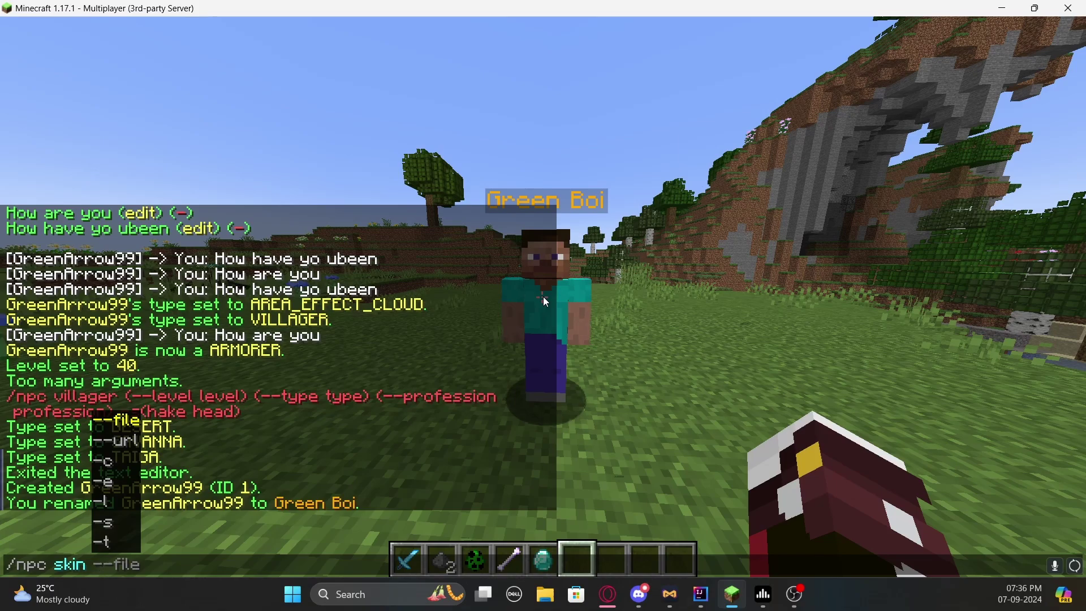
text(Minecraft)
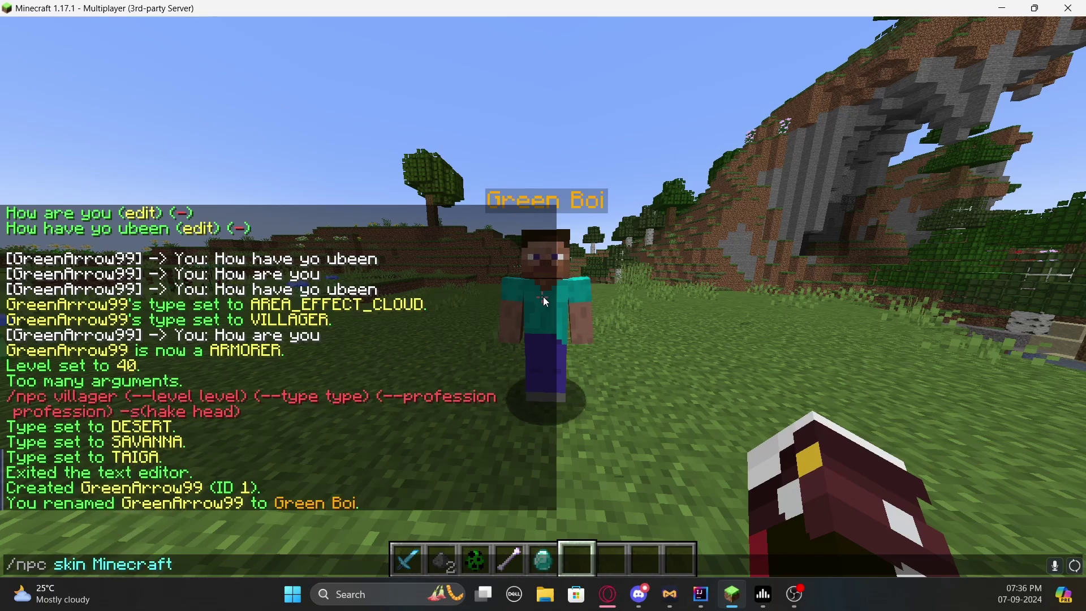
key(Return)
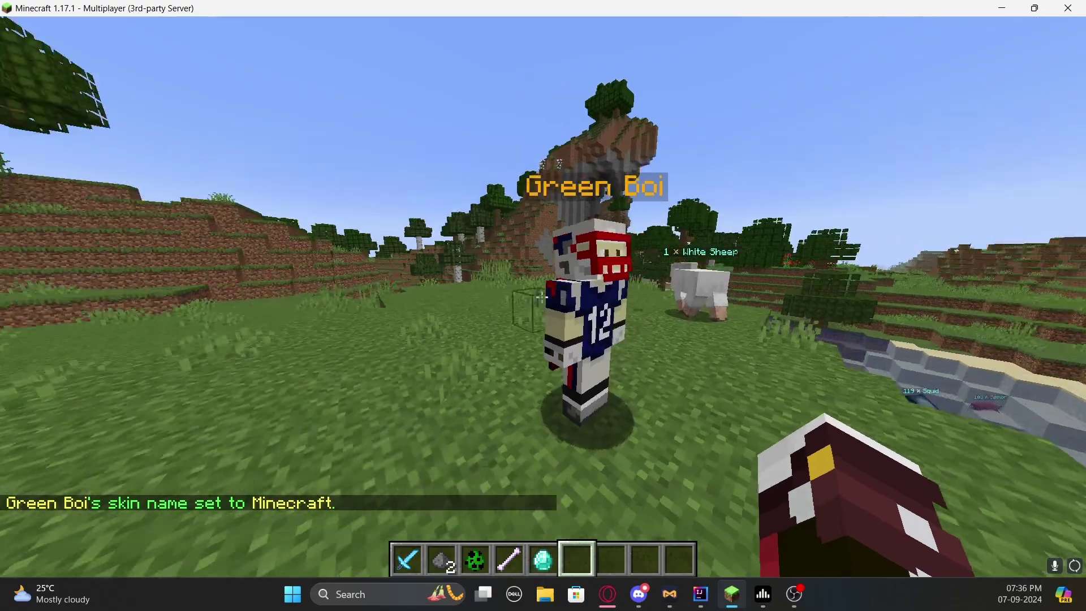
key(a)
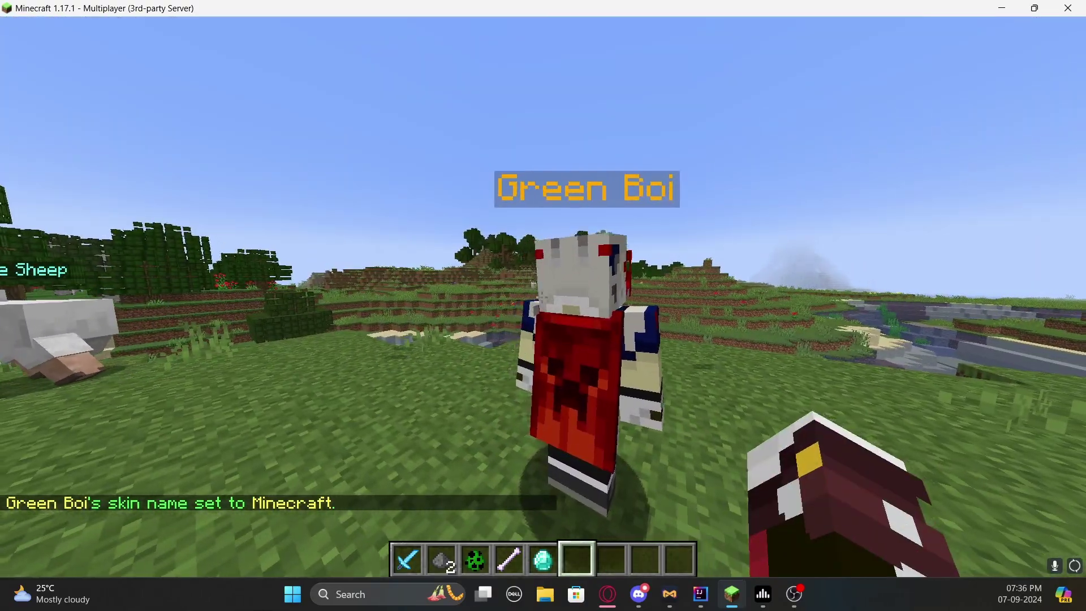
key(a)
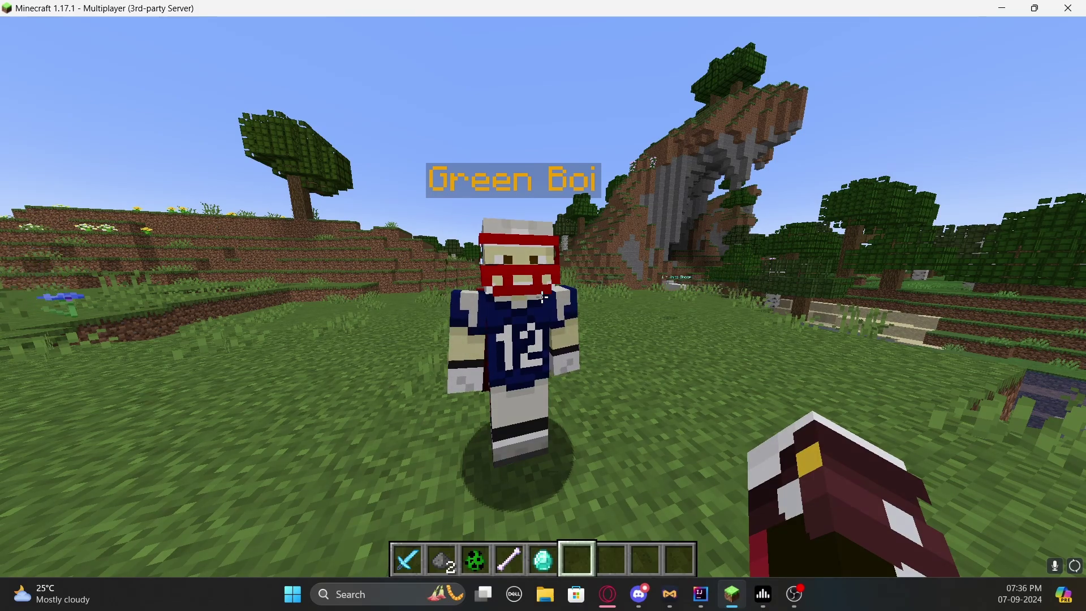
key(t)
key(alt+Tab)
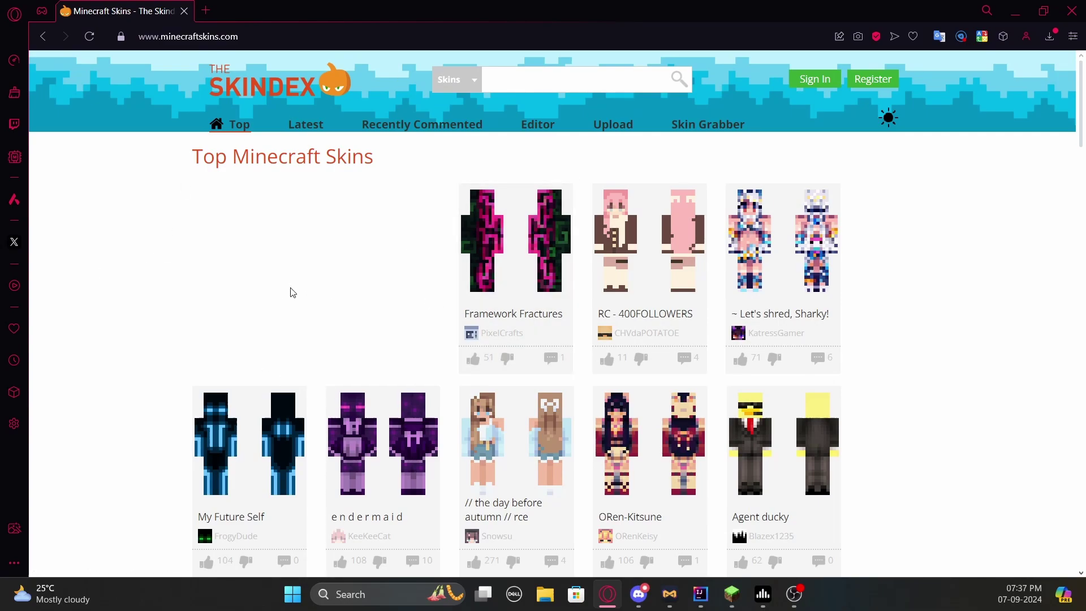
Open the Agent ducky skin on The Skindex and copy its image link
scroll(290, 289, down, 5)
click(755, 236)
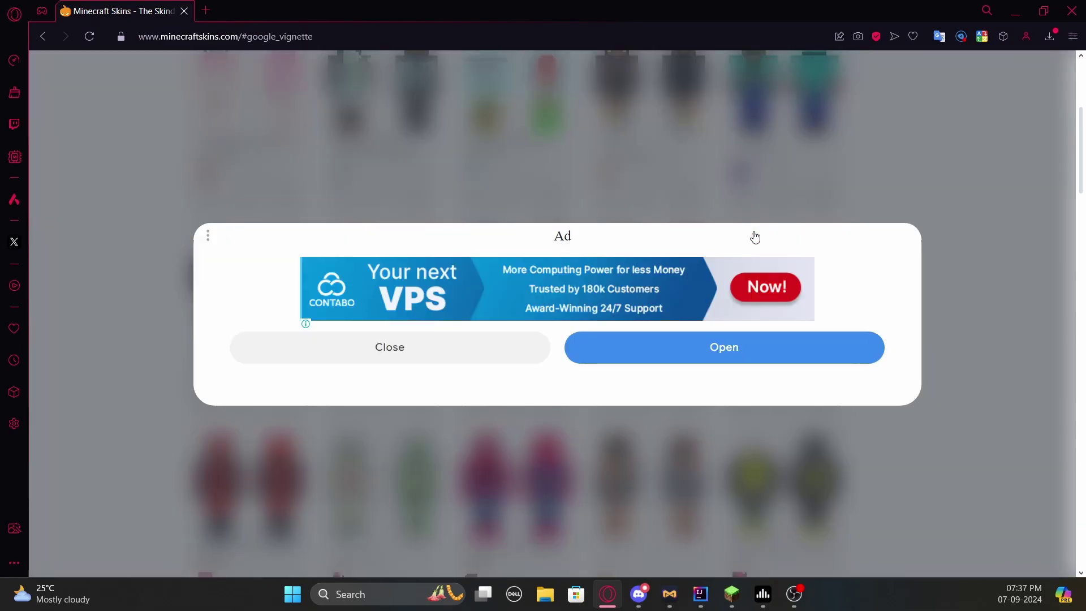
click(452, 343)
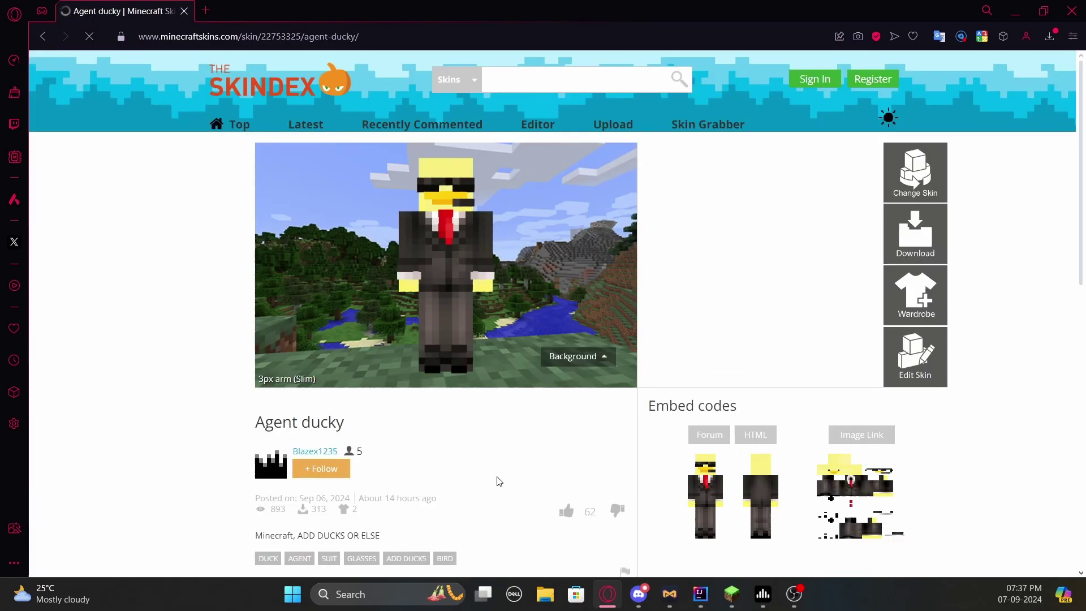
scroll(764, 387, down, 3)
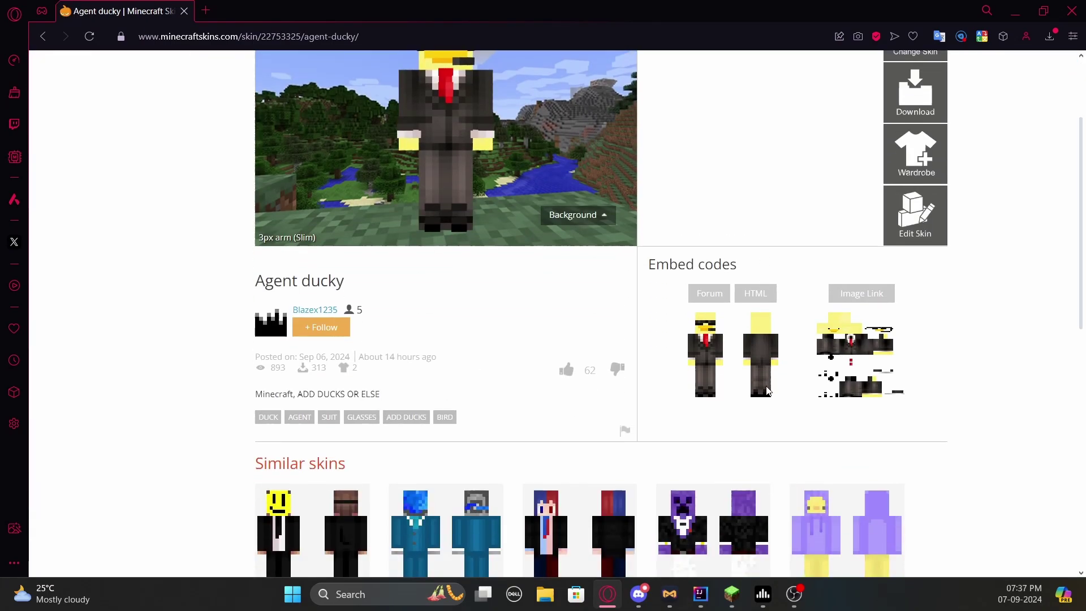
click(874, 295)
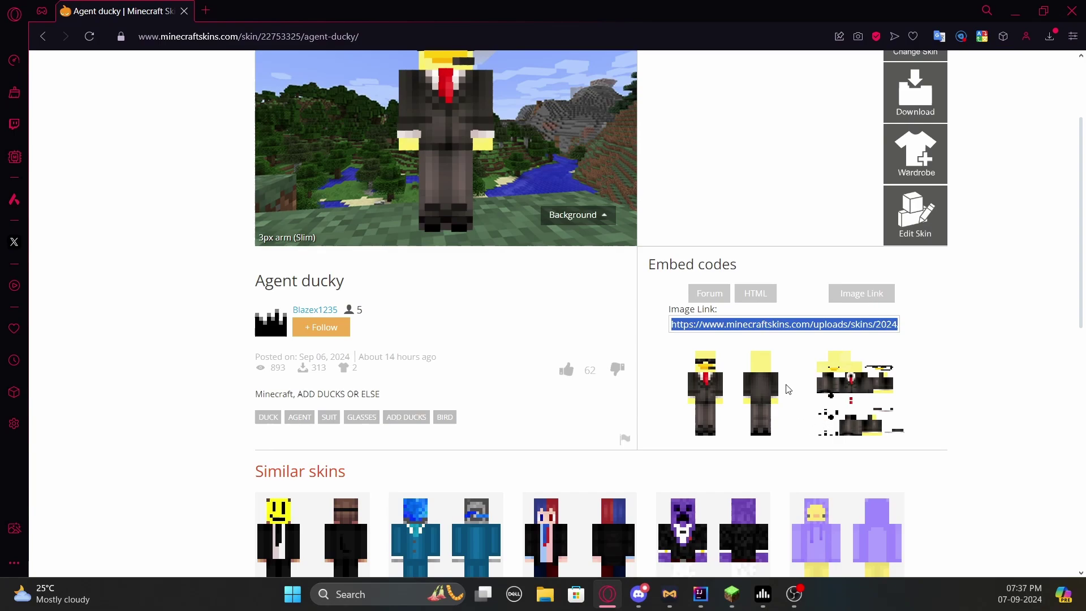
right_click(778, 328)
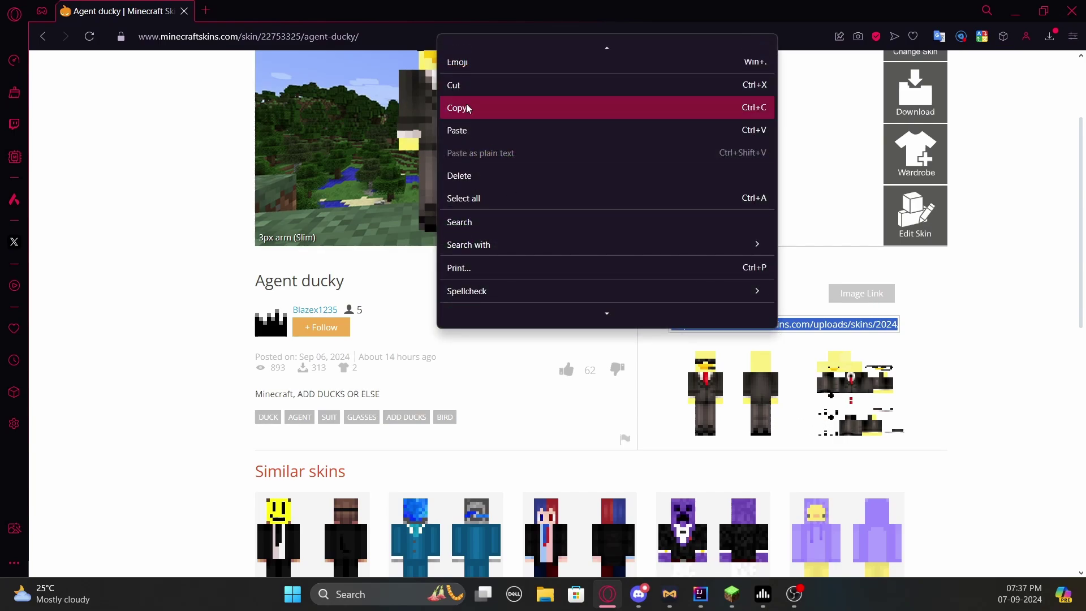
click(501, 109)
Apply the Agent ducky skin to Green Boi with /npc skin --url and the pasted link
click(731, 595)
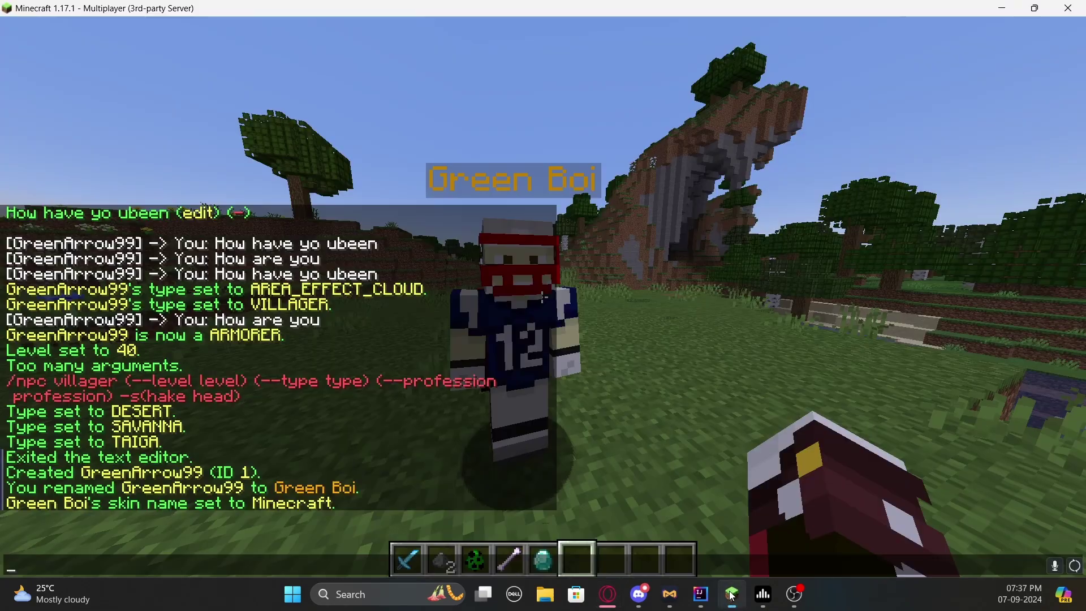
text(/npc skin)
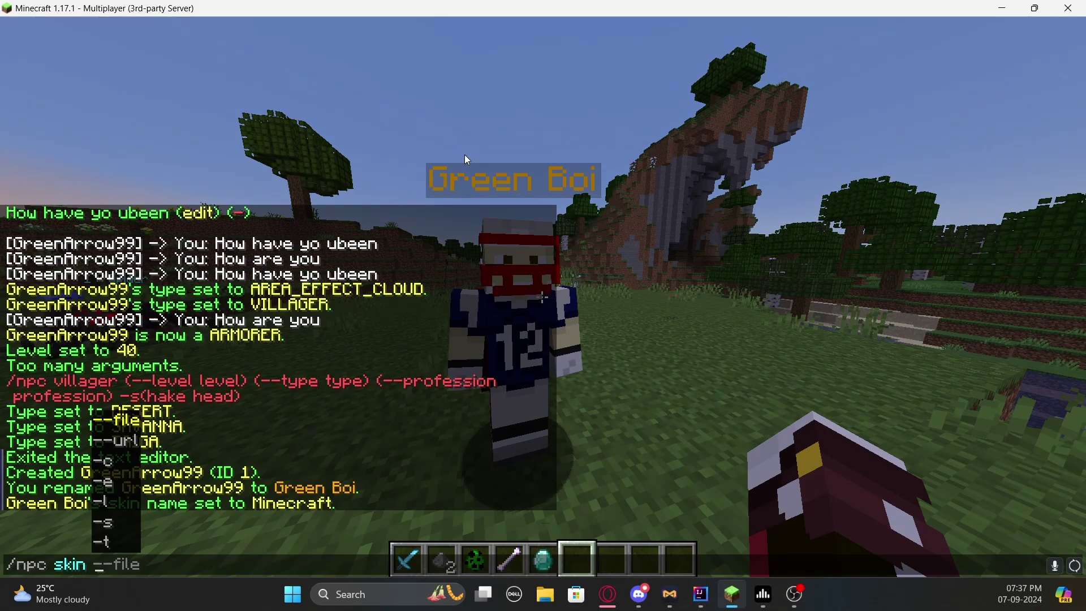
key(Tab)
key(Tab)
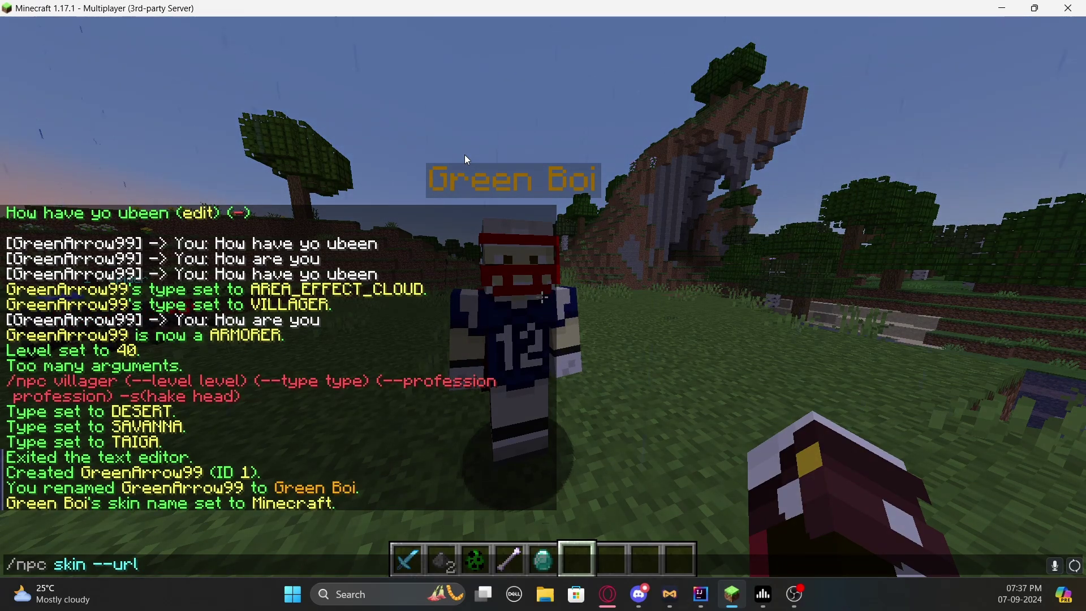
key(ctrl+v)
key(Return)
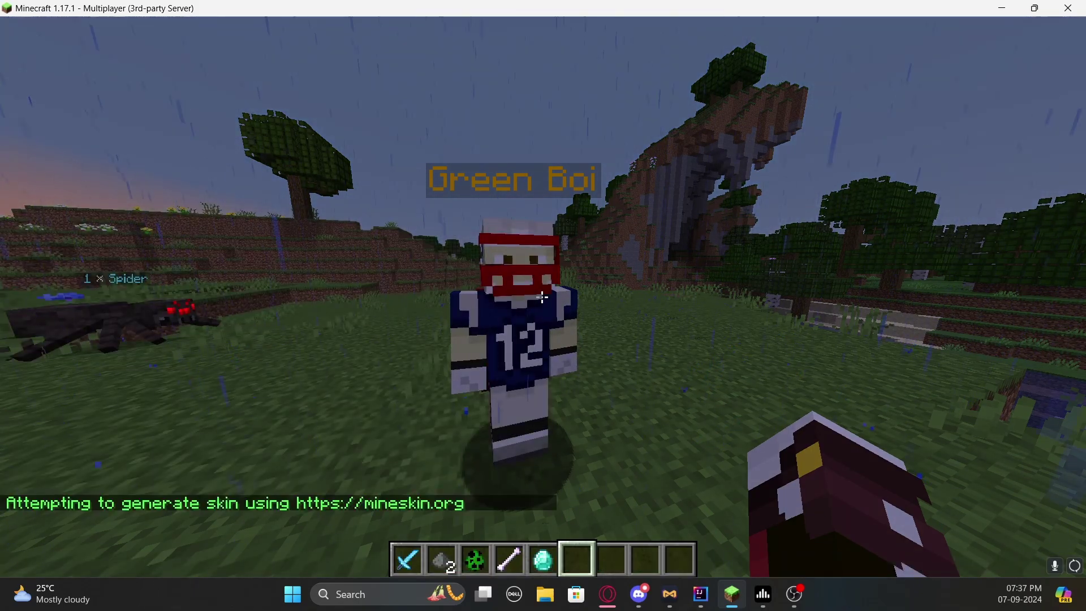
key(t)
key(Escape)
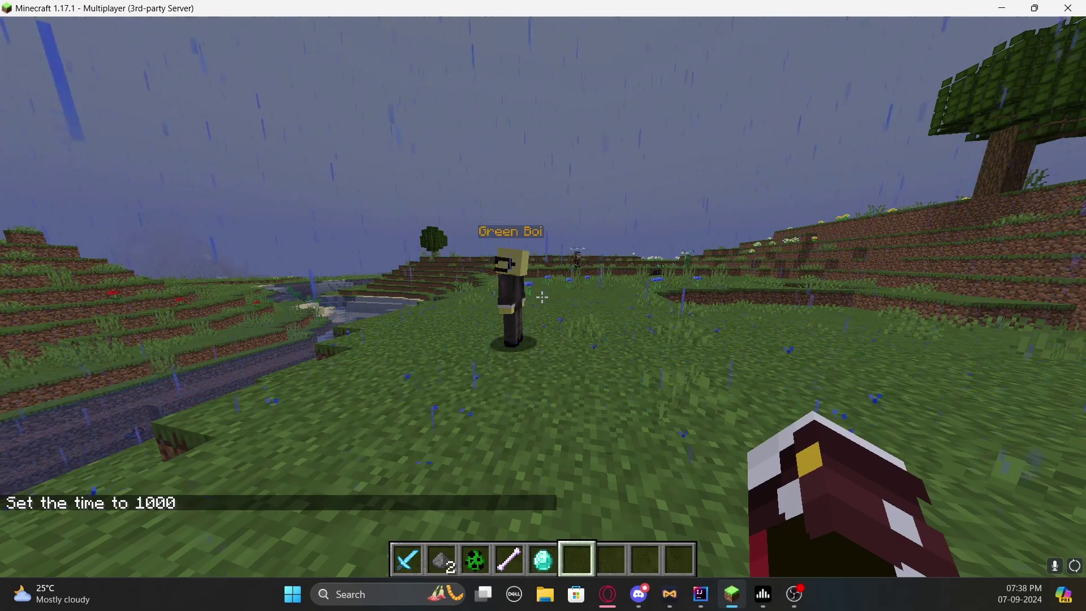
Start editing Green Boi's walking path with /npc path
key(slash)
text(npc path)
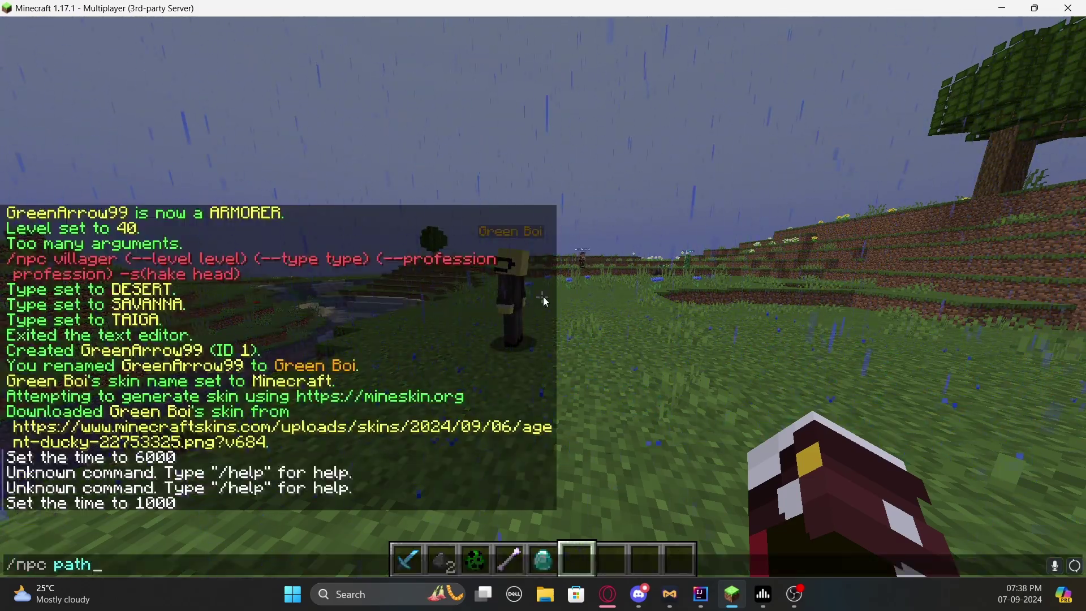
key(Return)
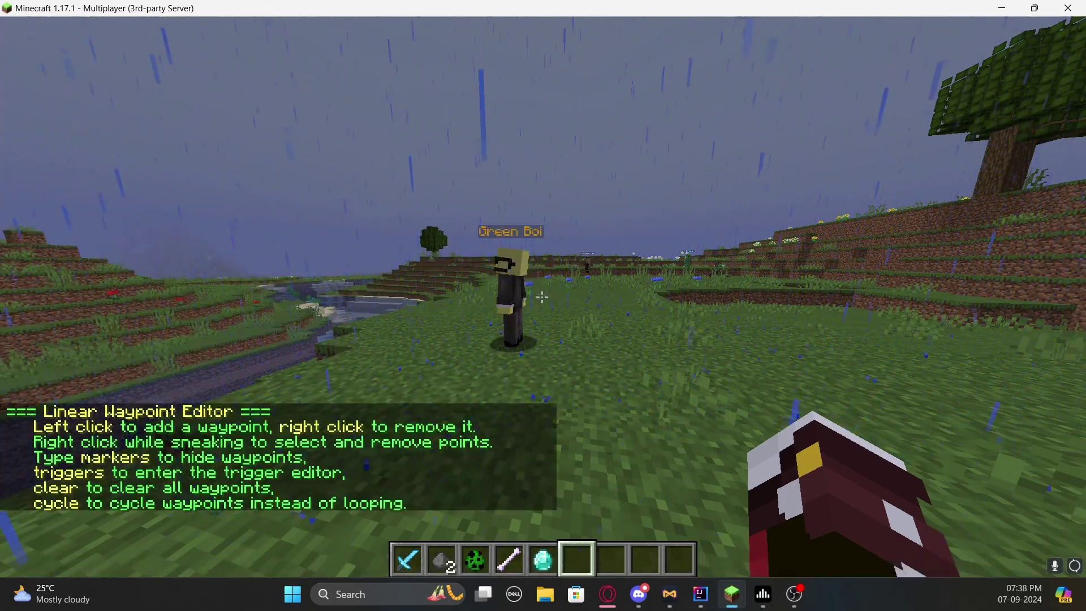
Place four waypoints across the open grass near Green Boi
key(w)
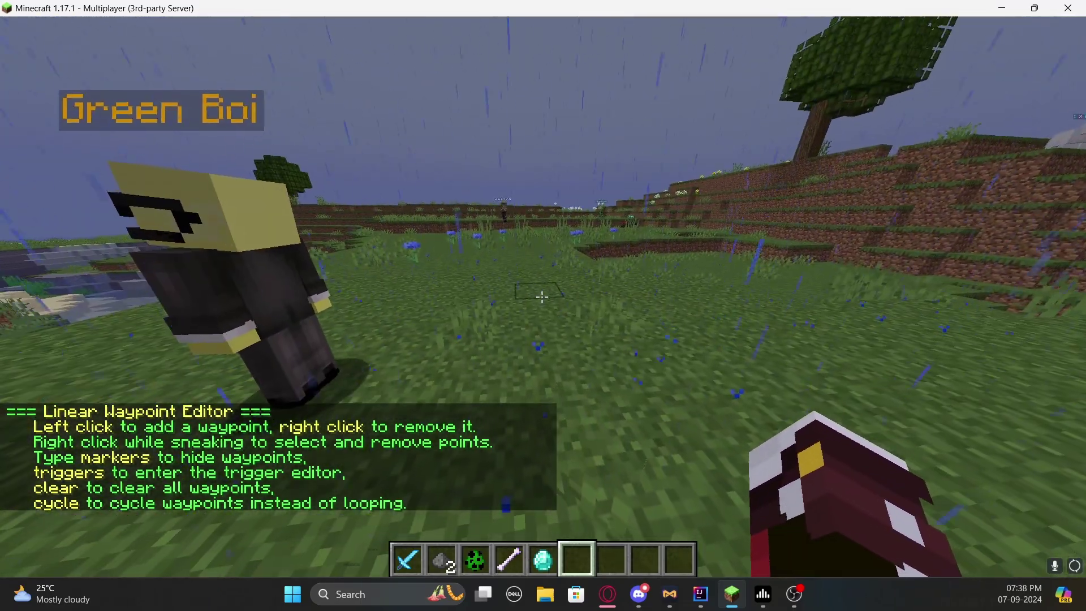
click(542, 298)
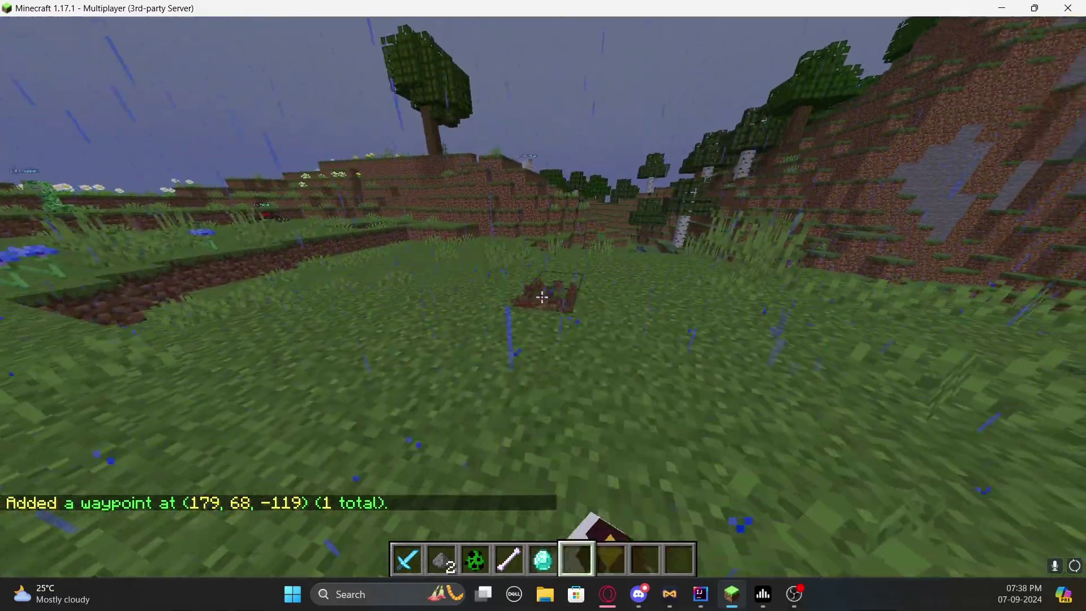
click(542, 297)
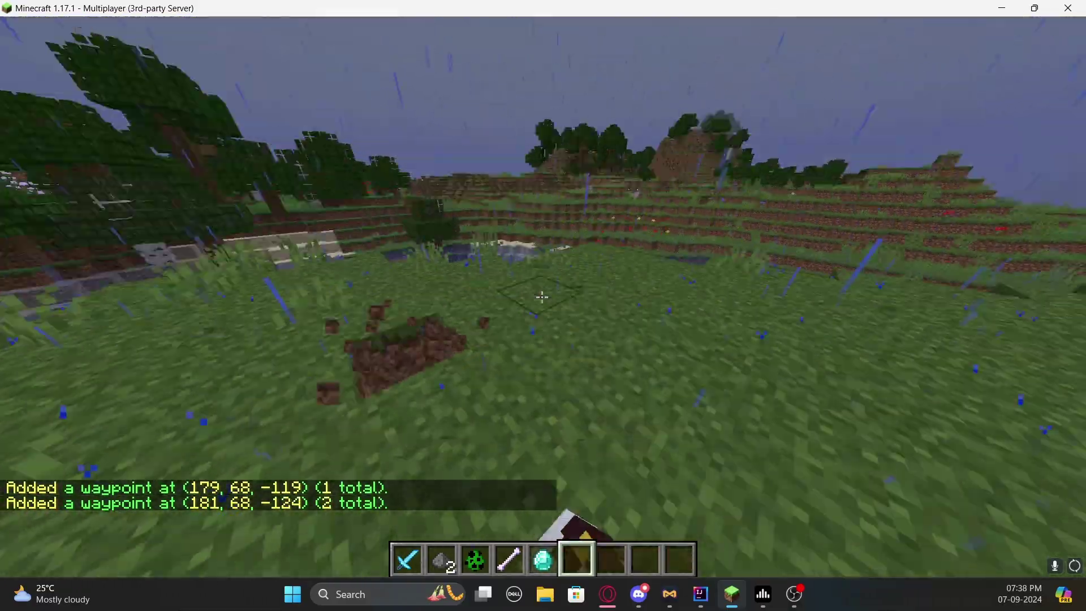
click(541, 298)
click(542, 297)
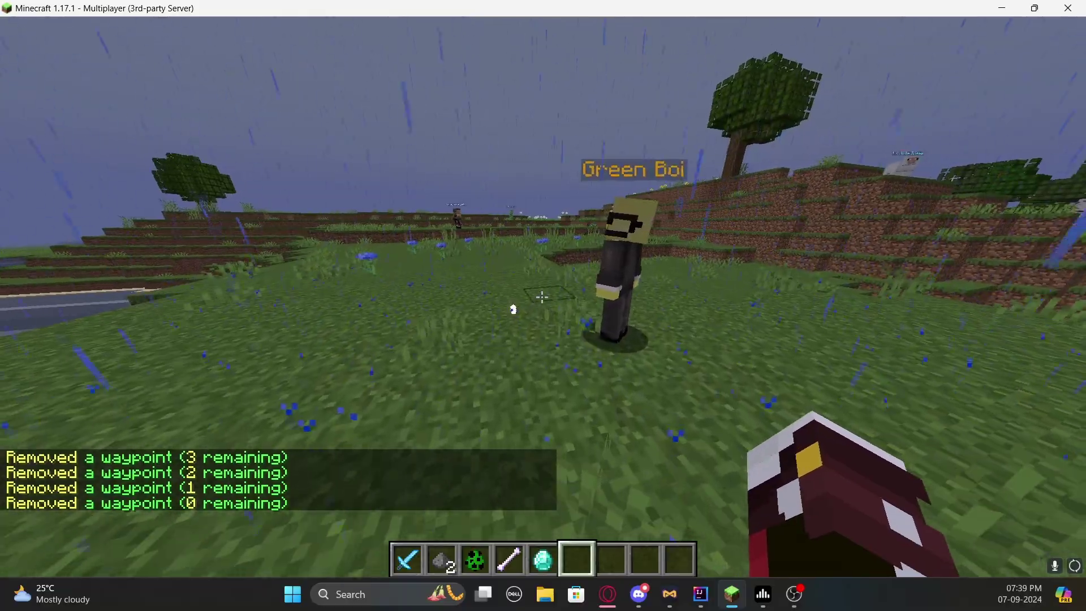
Redo the waypoints on the grass ahead, near the trees and near Green Boi
key(d)
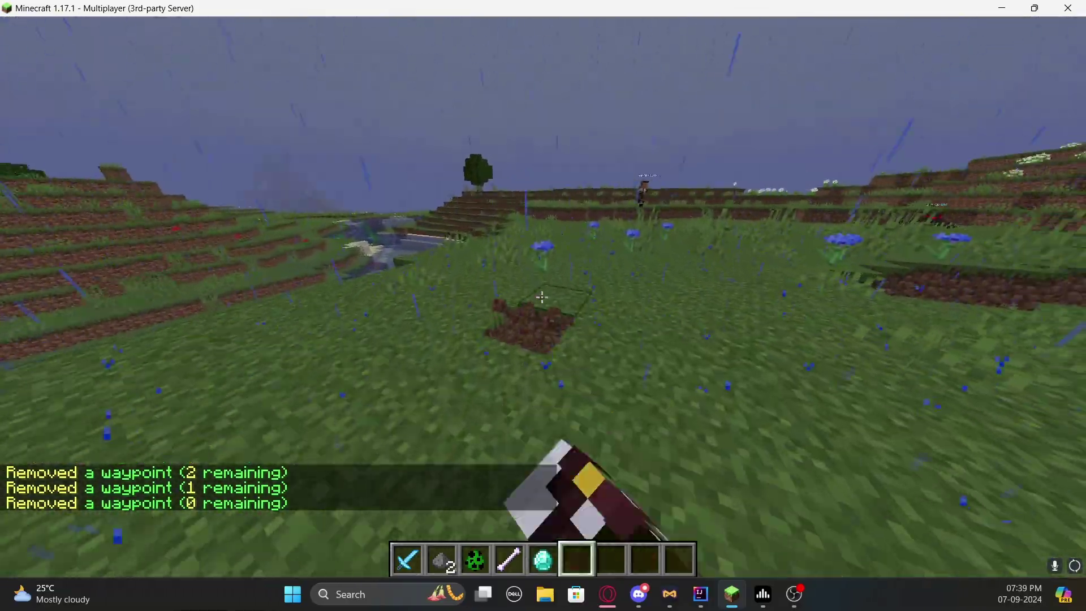
key(w)
click(542, 297)
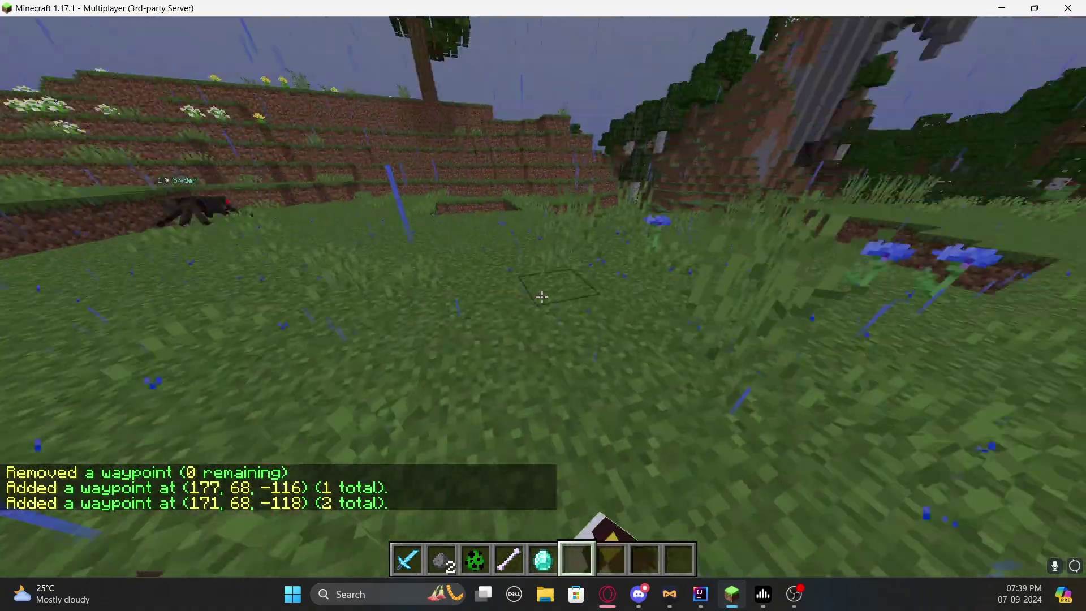
right_click(542, 297)
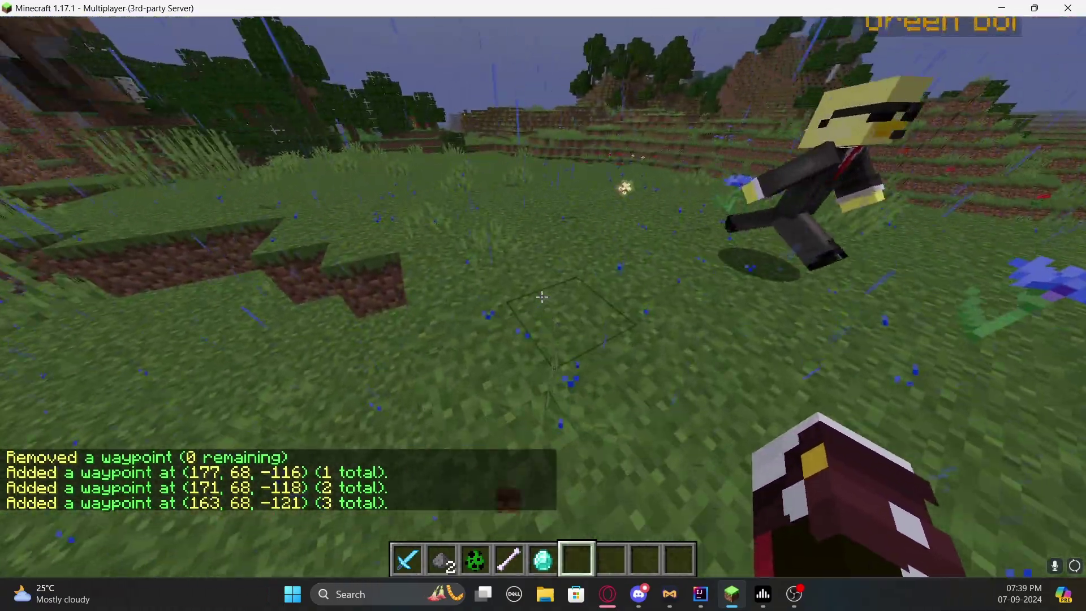
right_click(542, 297)
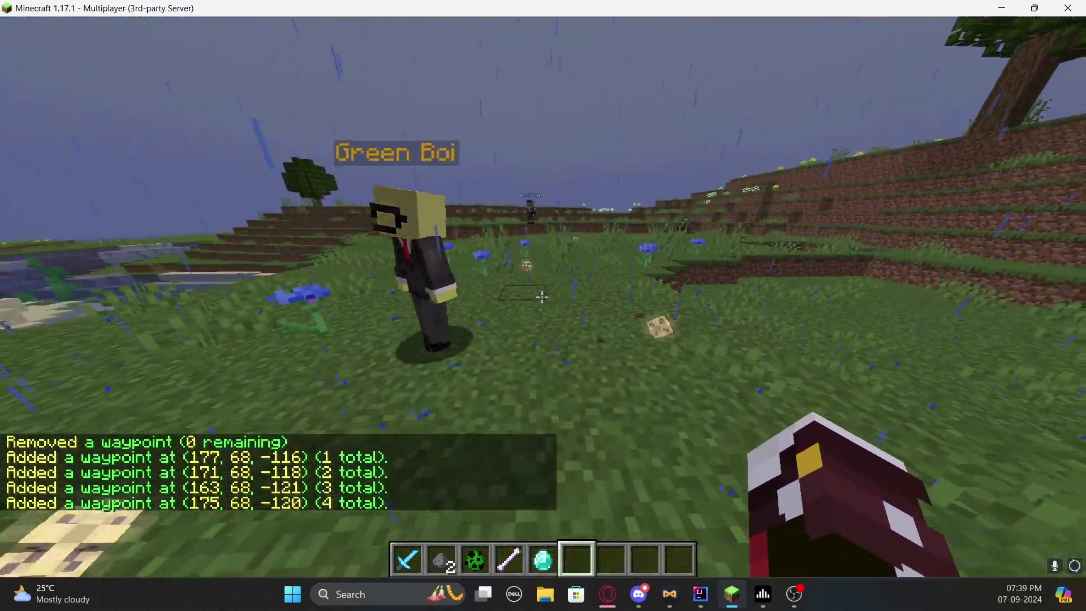
key(slash)
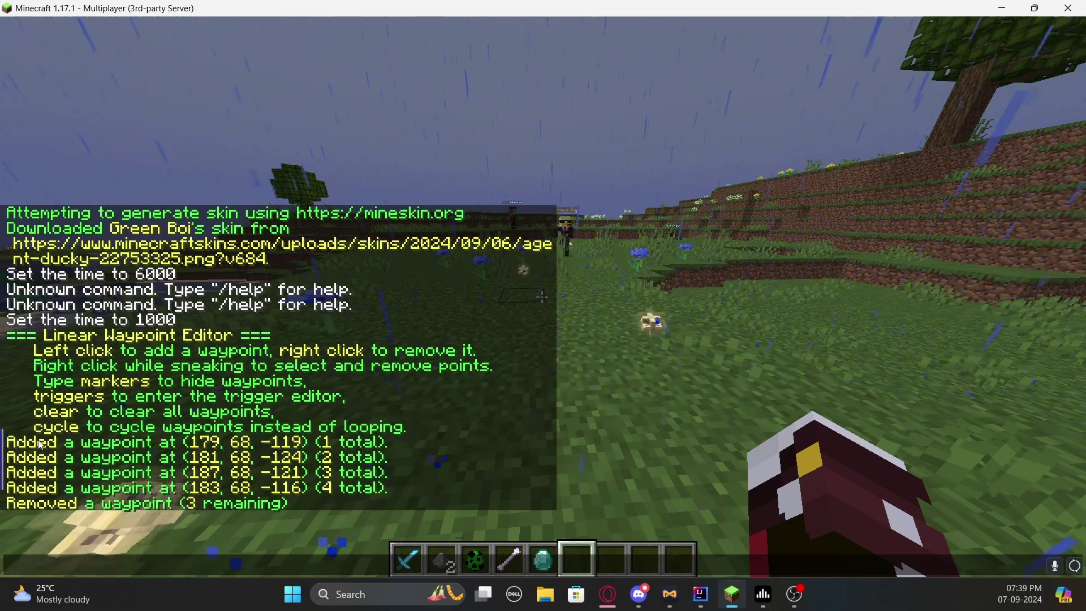
Open the waypoint trigger editor and start adding a new chat trigger
text(triggers)
key(Return)
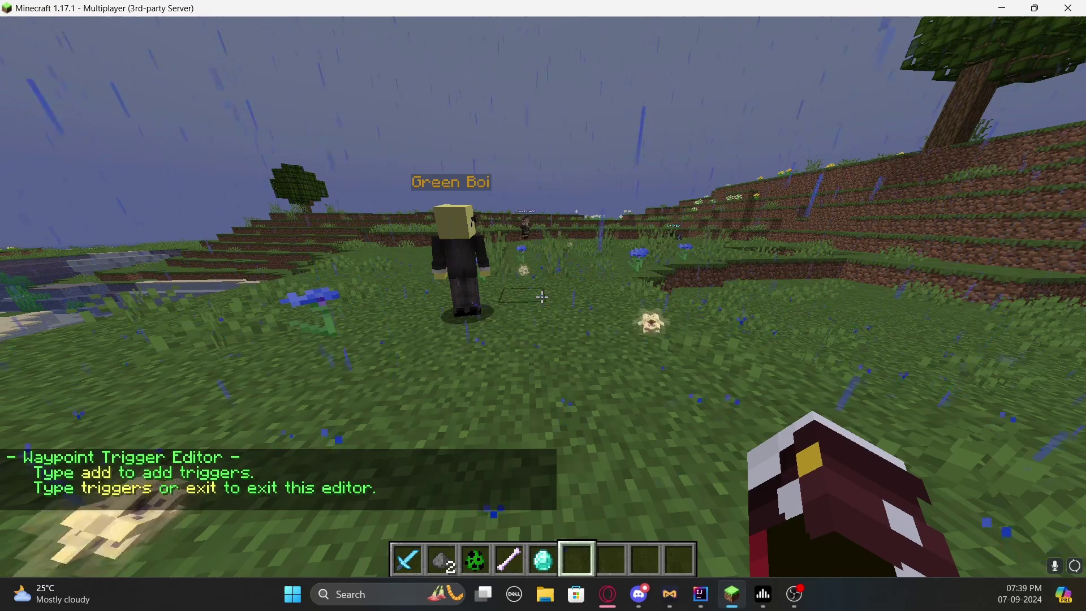
key(t)
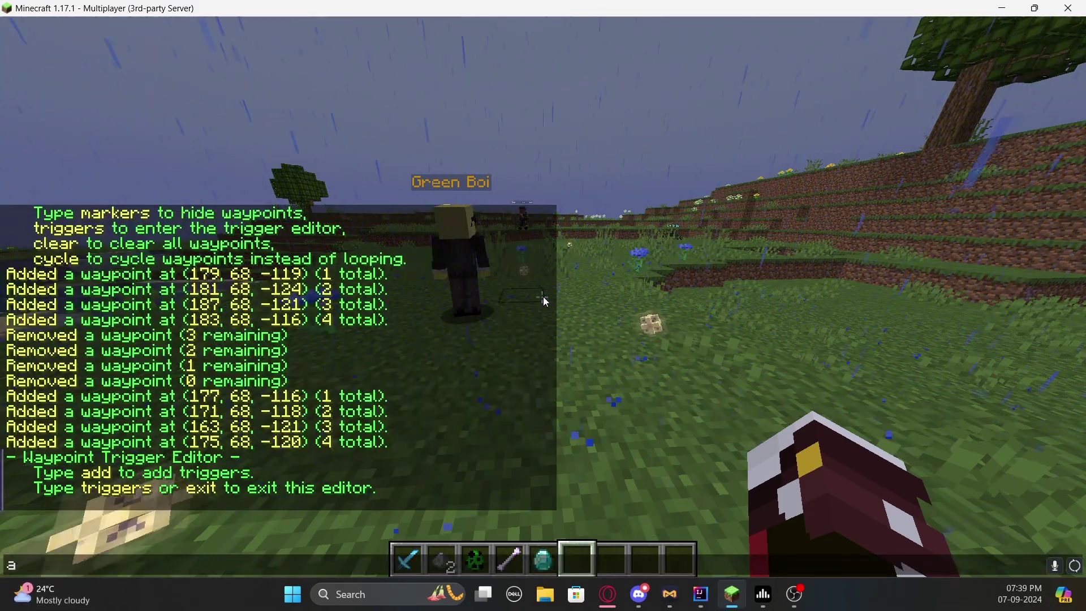
key(Return)
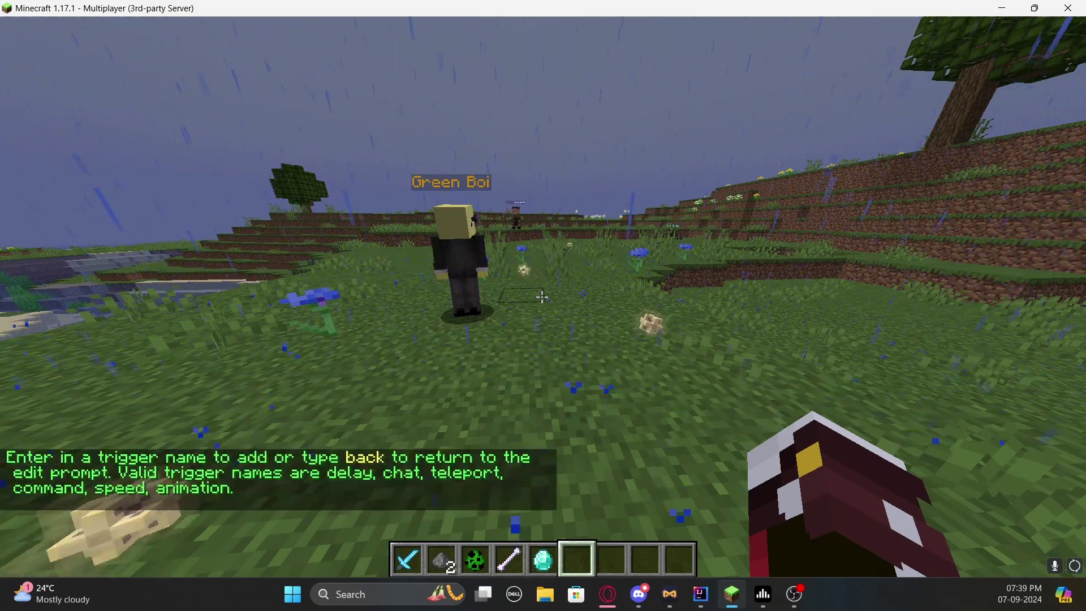
key(t)
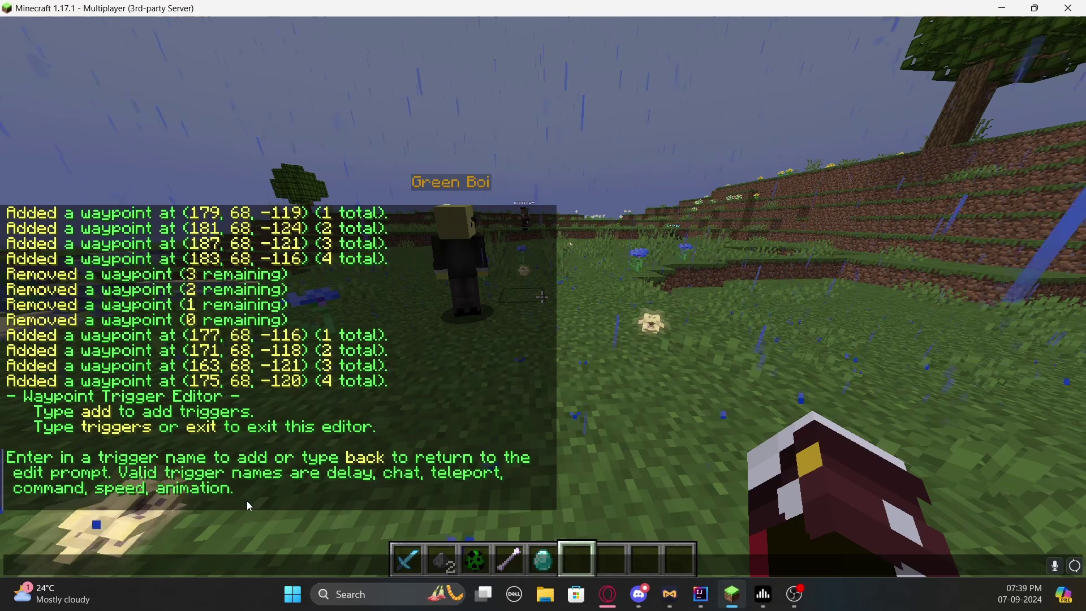
text(chat)
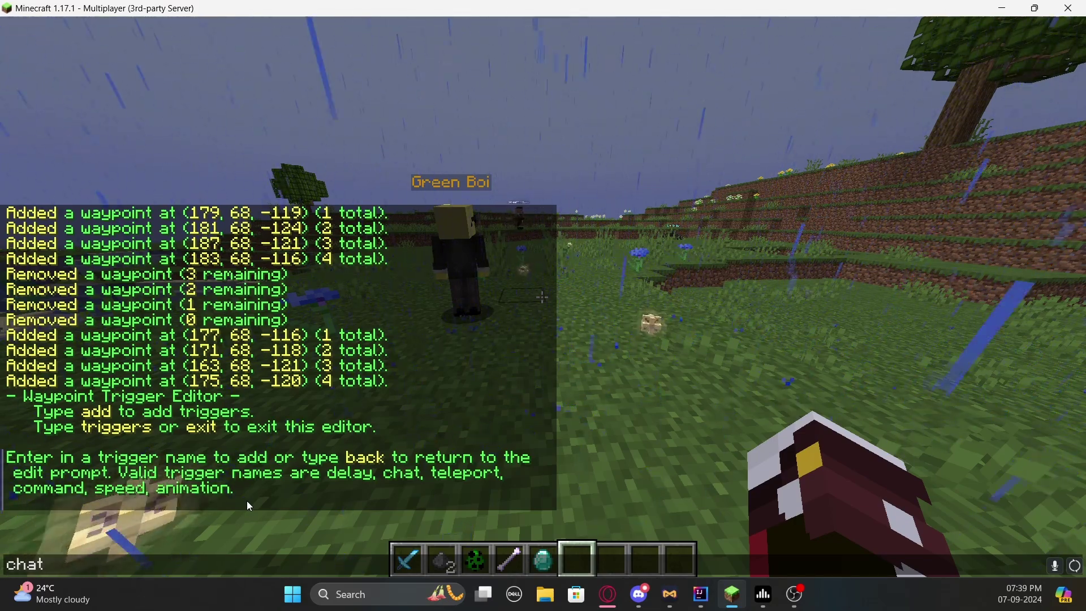
key(Return)
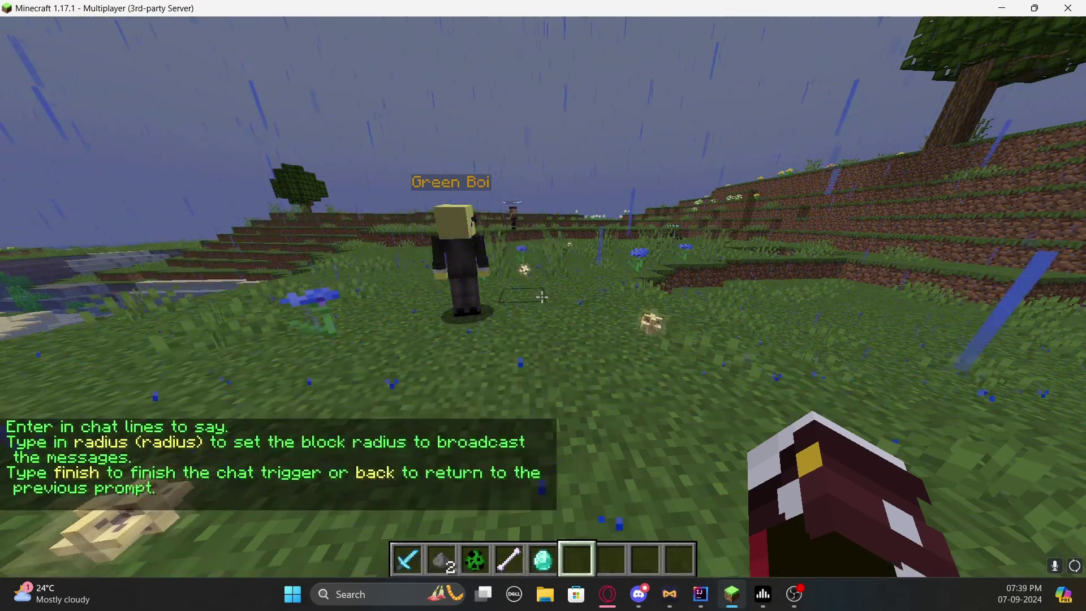
Give the chat trigger radius 5 and the line 'Hi ArrowBoi, How are you?', then finish it
key(t)
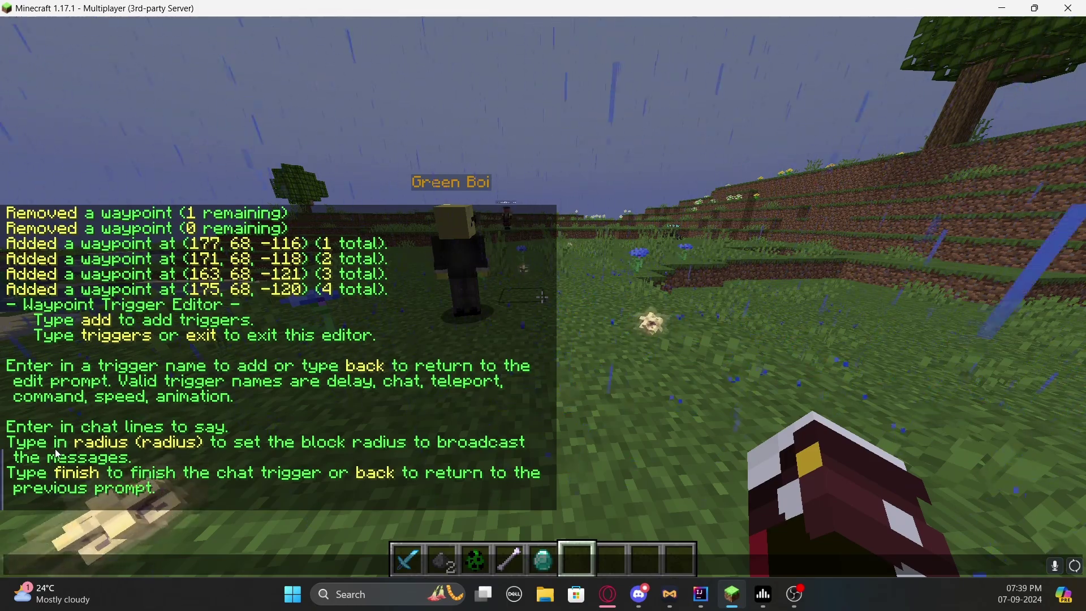
text(radius 5)
key(Return)
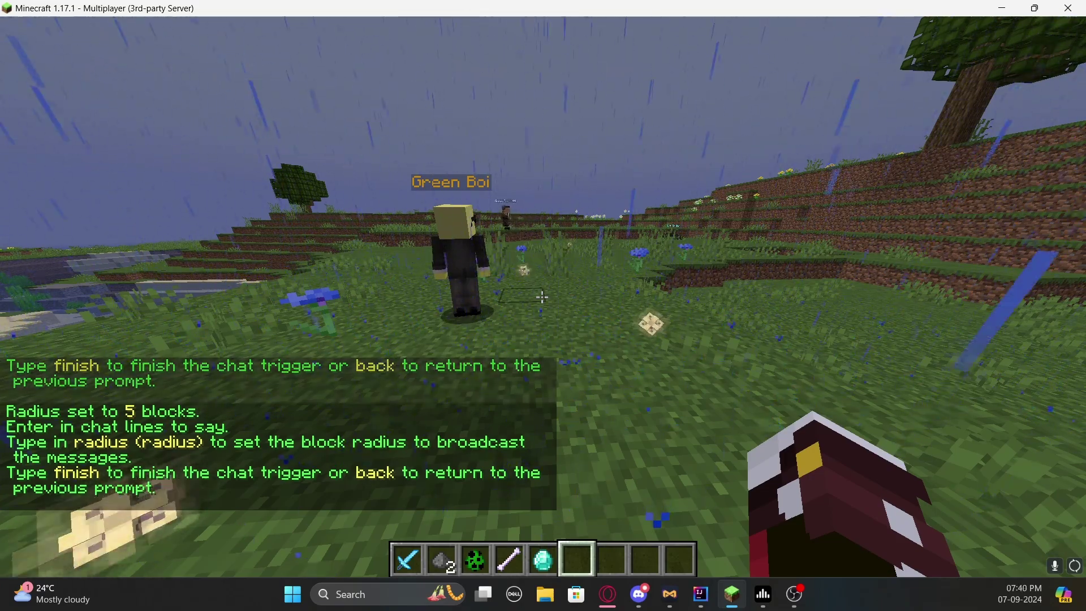
text(tHi ArrowB)
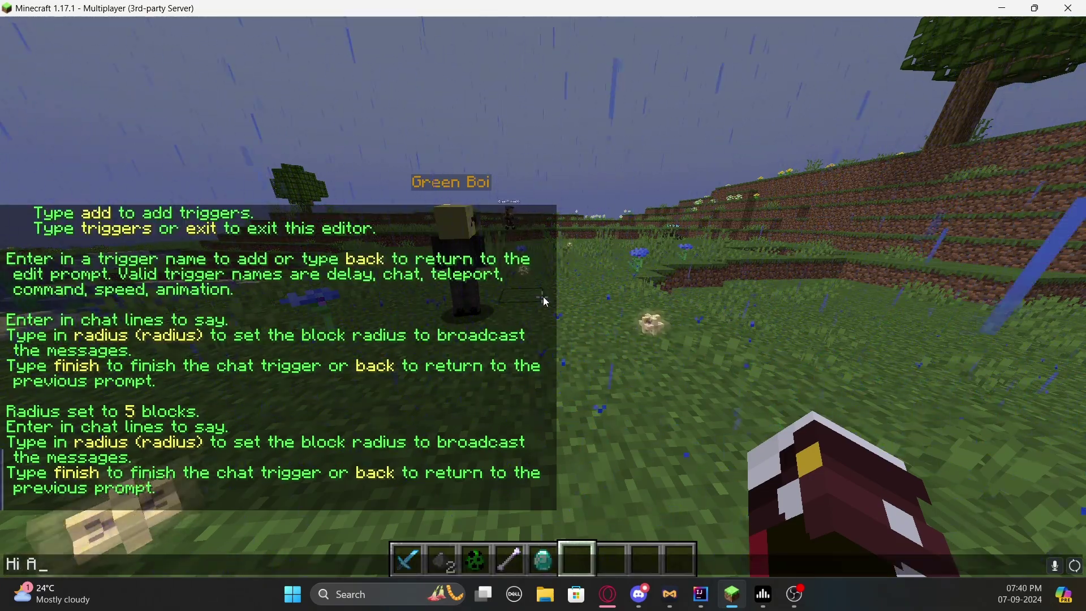
text(oi, How are you)
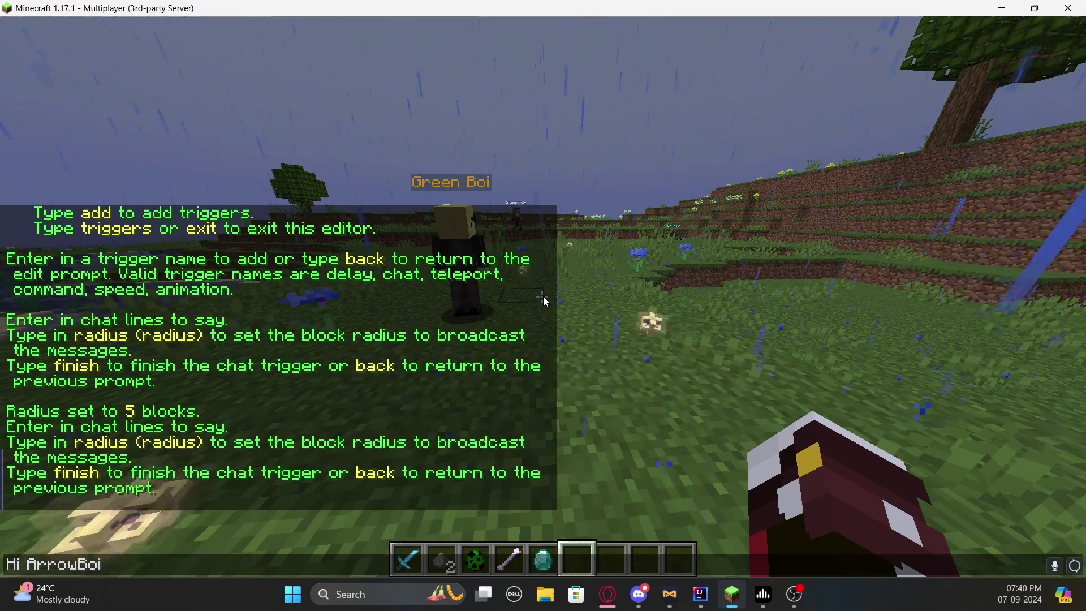
text(?)
key(Return)
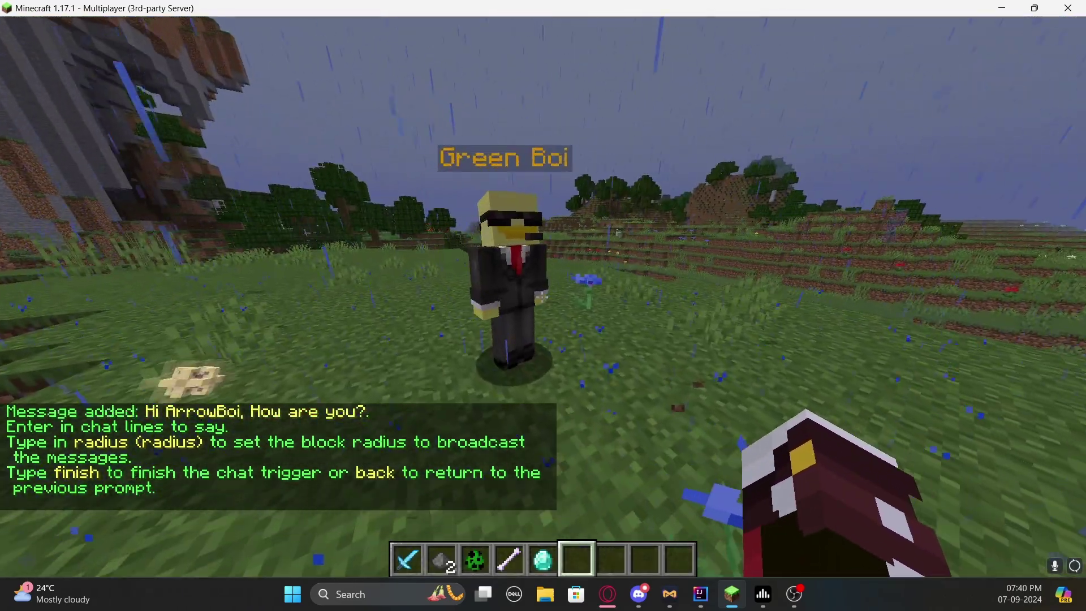
key(w)
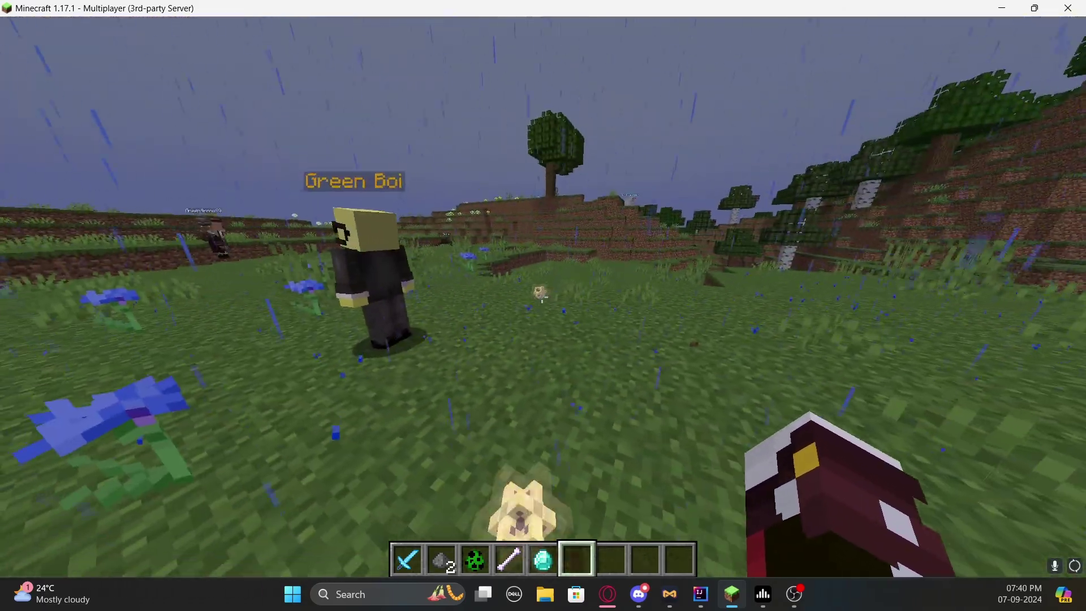
text(tfini)
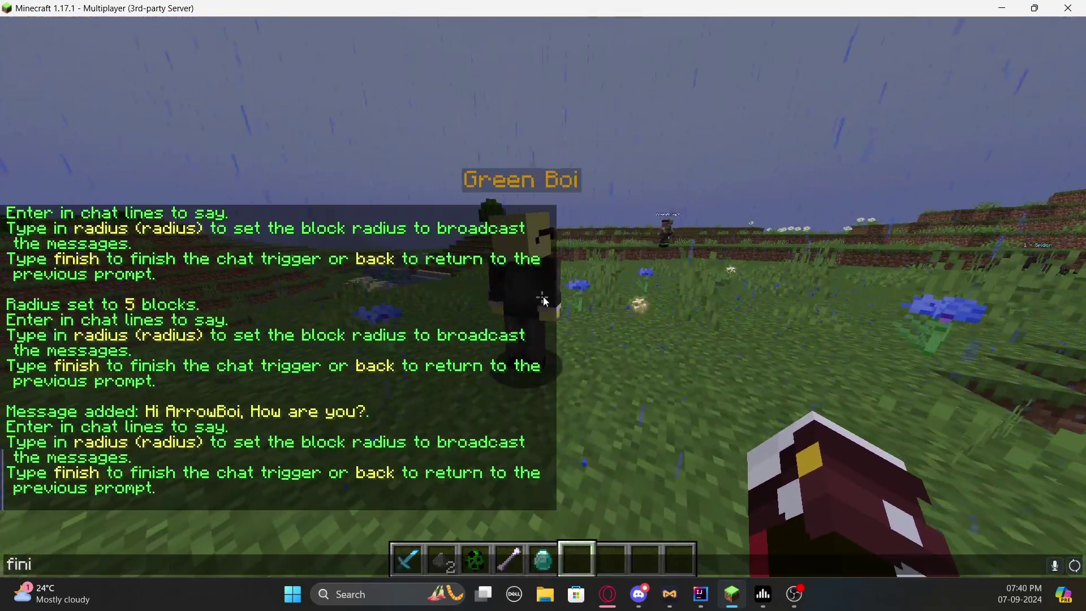
text(sh)
key(Return)
shift+right_click(542, 298)
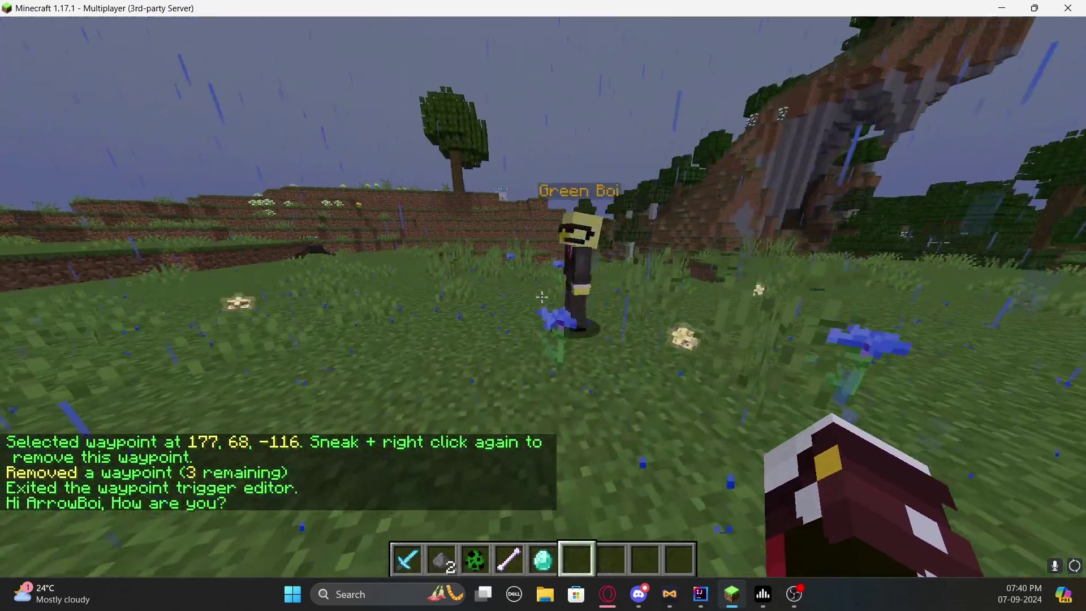
Walk away from and back past Green Boi to test the greeting radius
key(t)
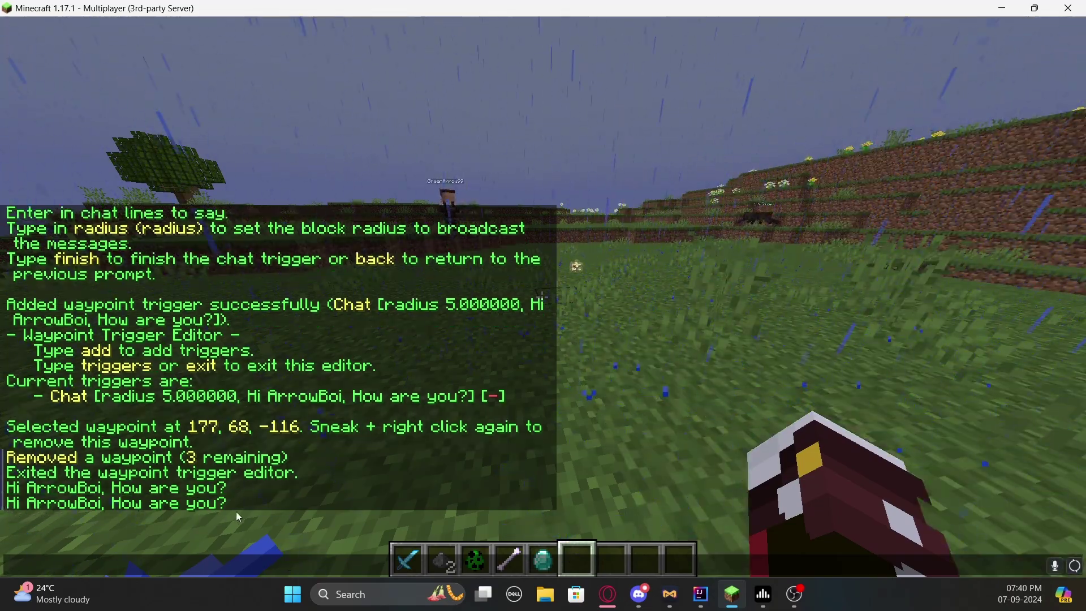
key(Escape)
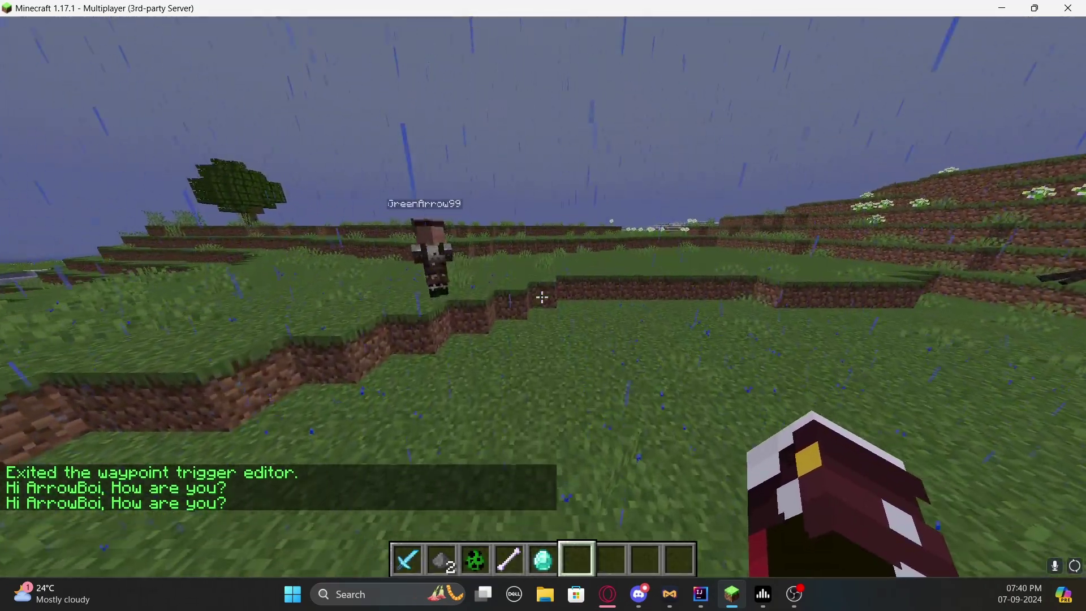
key(w)
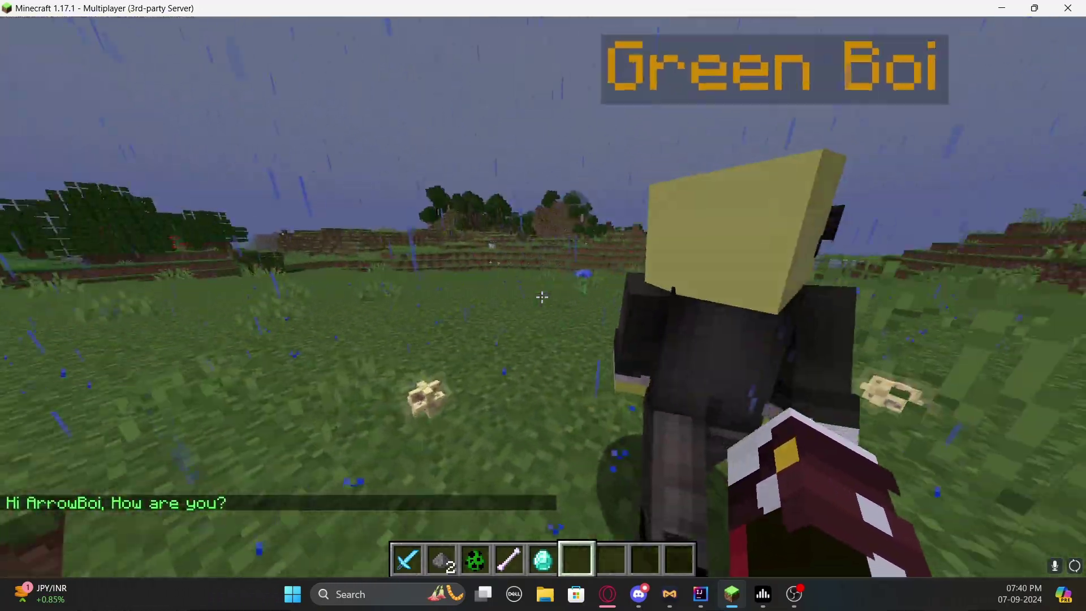
key(w)
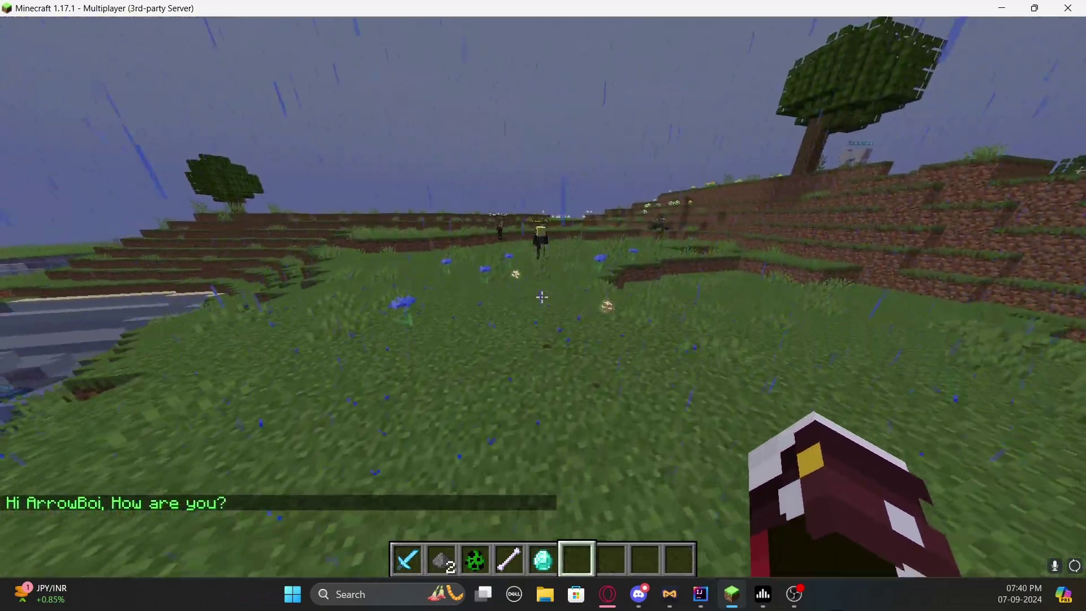
Leave the linear waypoint editor with /npc path and recall the command
text(t)
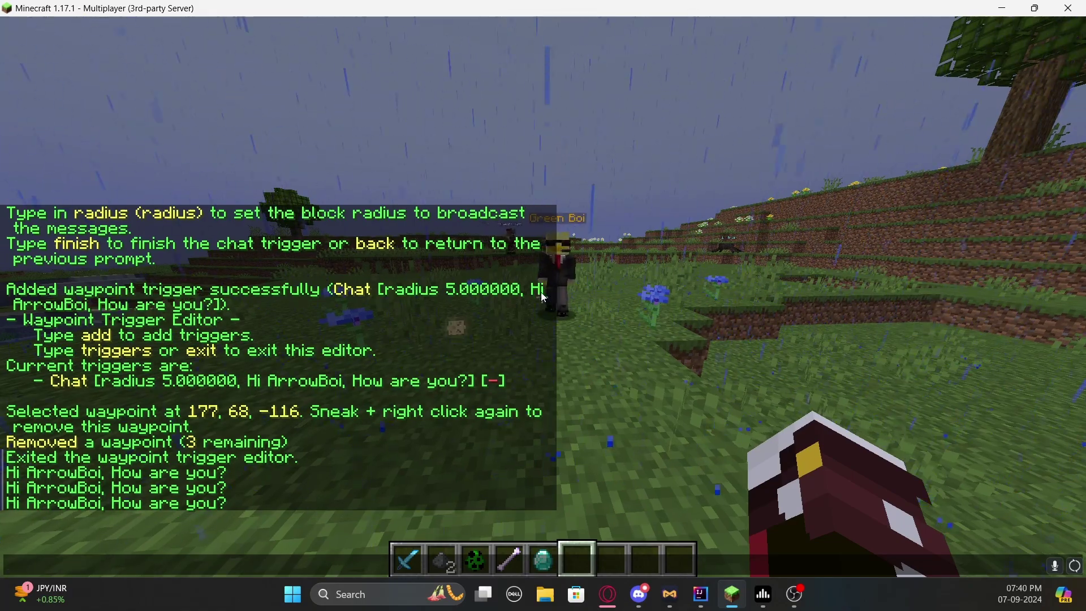
text(/npc path)
key(Return)
key(t)
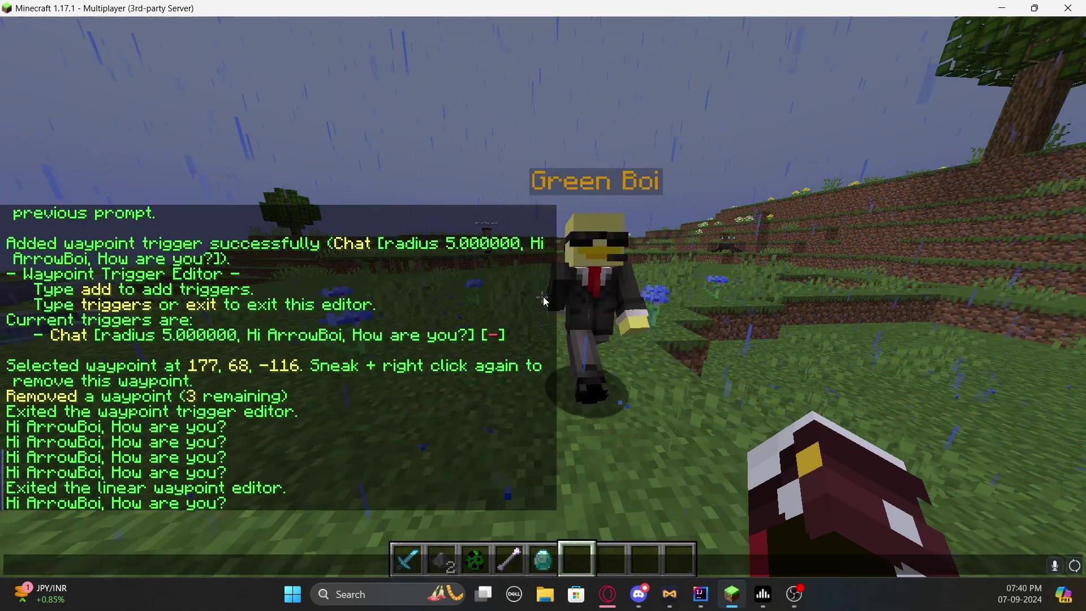
key(Up)
Re-enter the path editor and remove the existing chat trigger from the waypoint
key(Return)
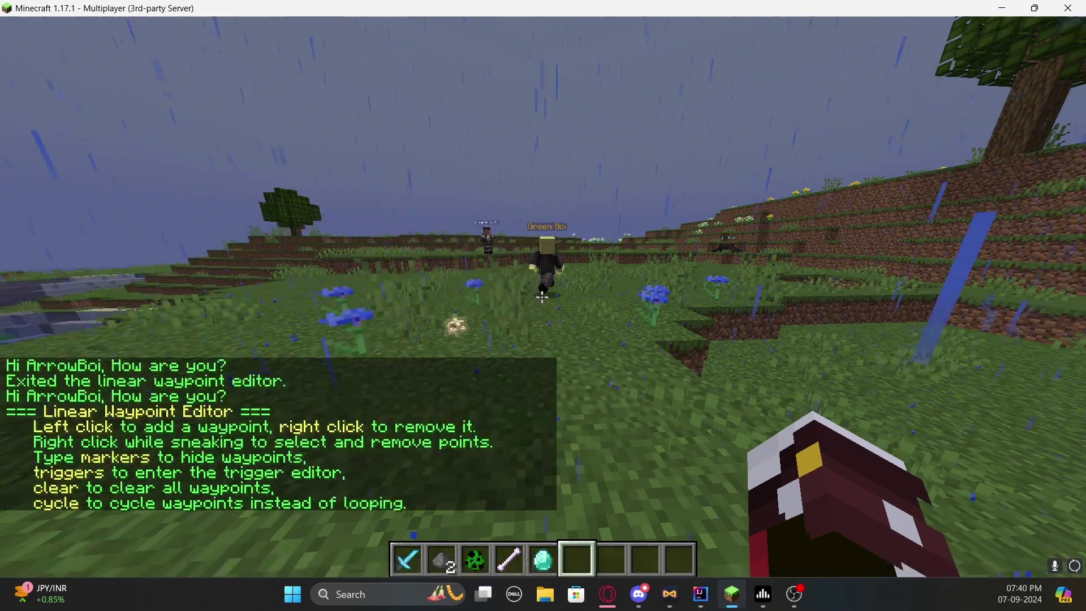
text(t)
text(triggers)
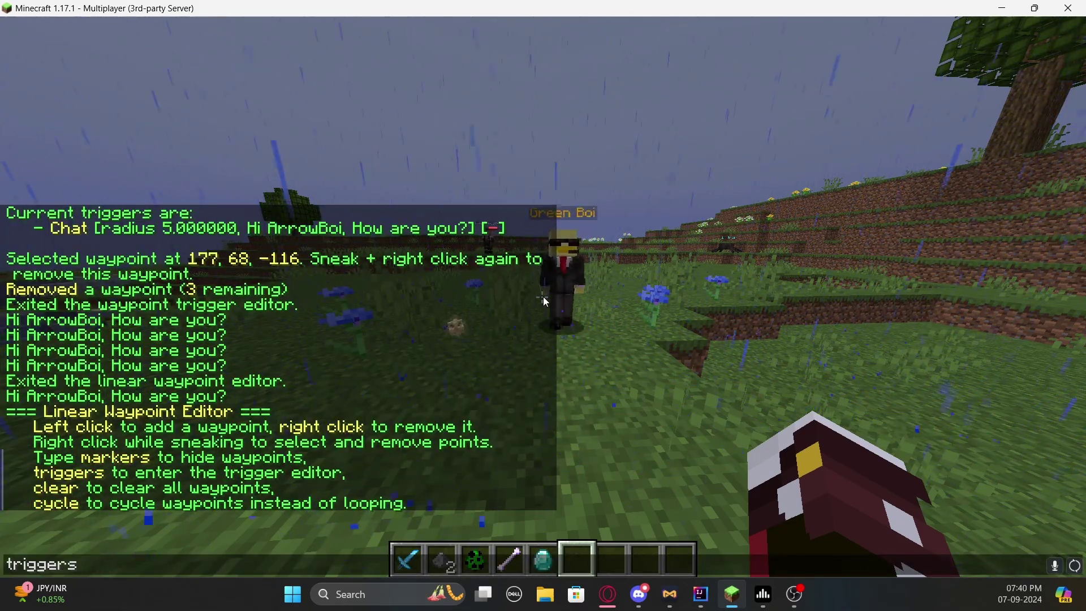
key(Return)
key(t)
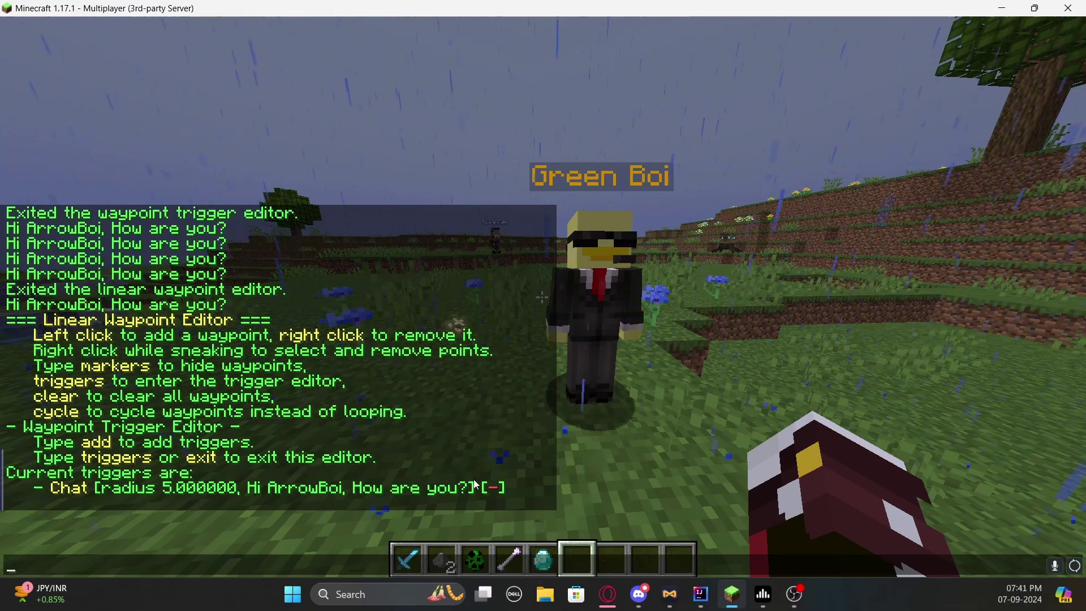
click(491, 489)
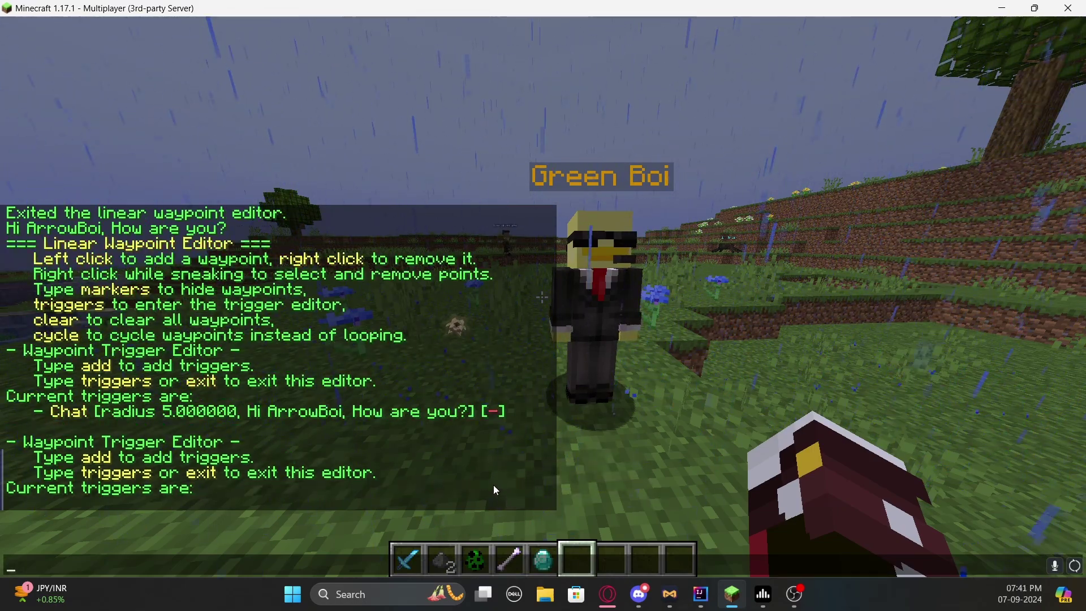
text(exit)
key(Return)
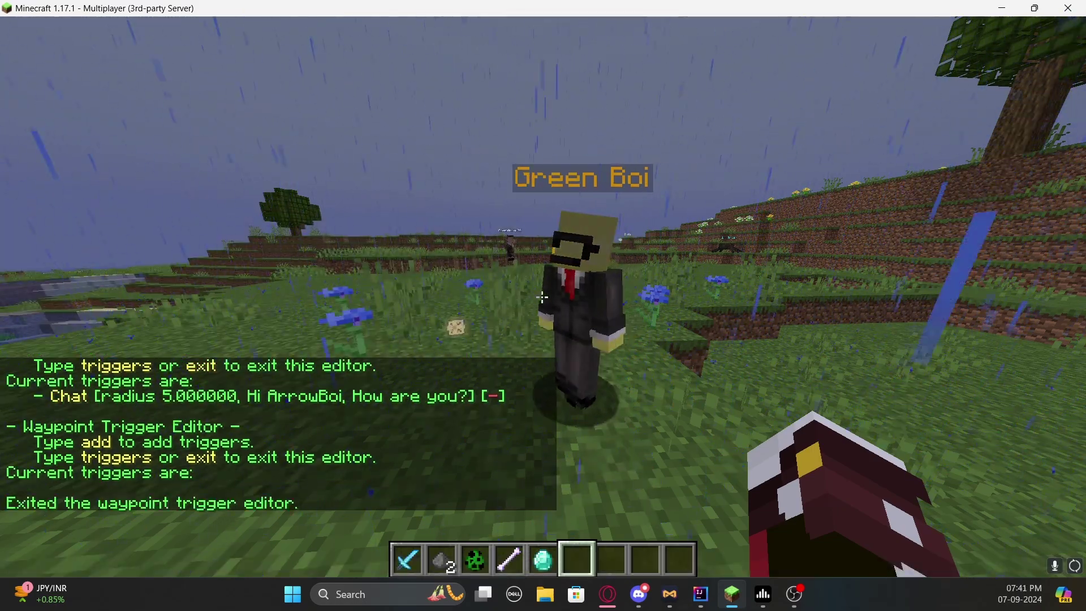
Make Green Boi's path cycle through its waypoints and watch it walk
key(t)
scroll(249, 410, up, 2)
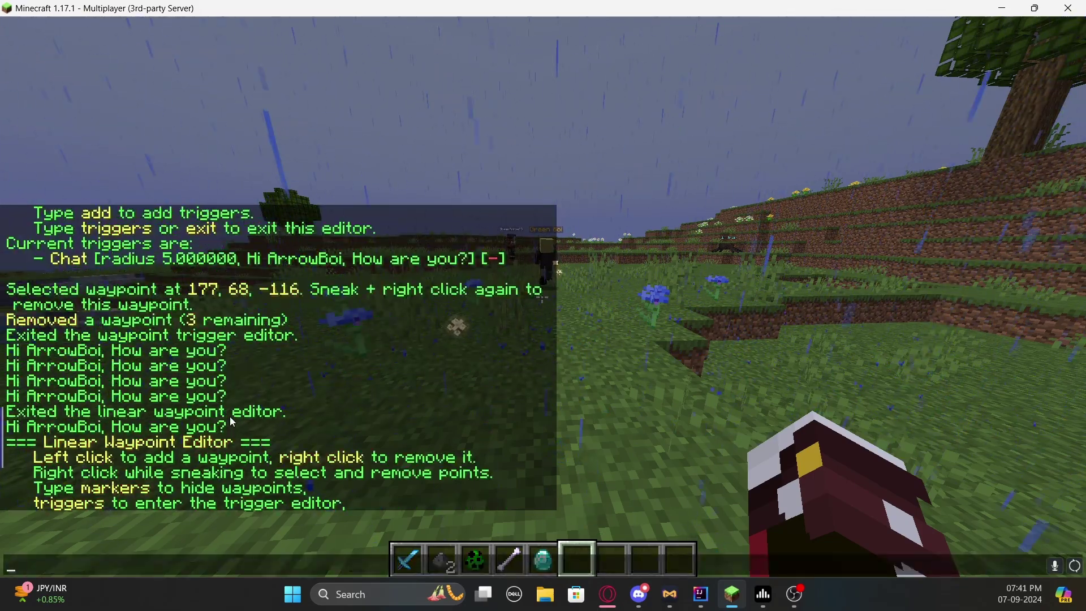
scroll(231, 422, down, 1)
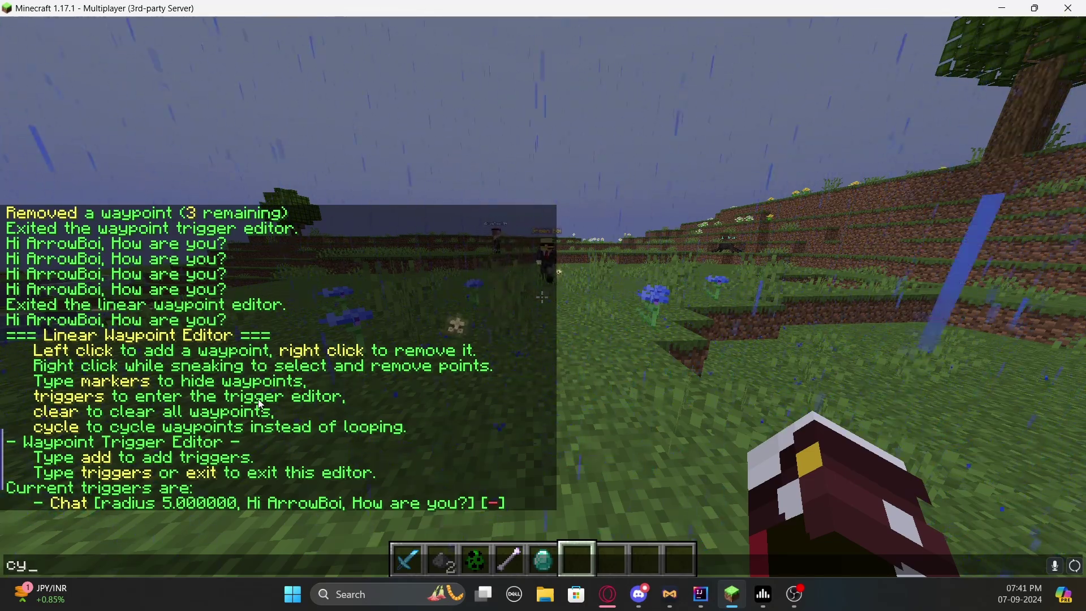
text(cle)
key(Return)
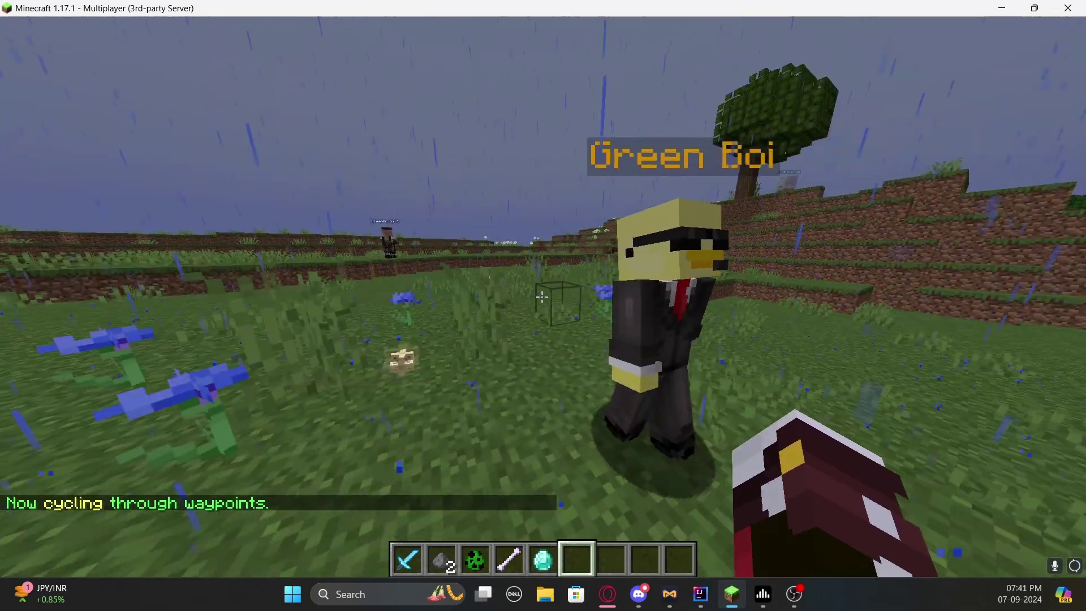
key(w)
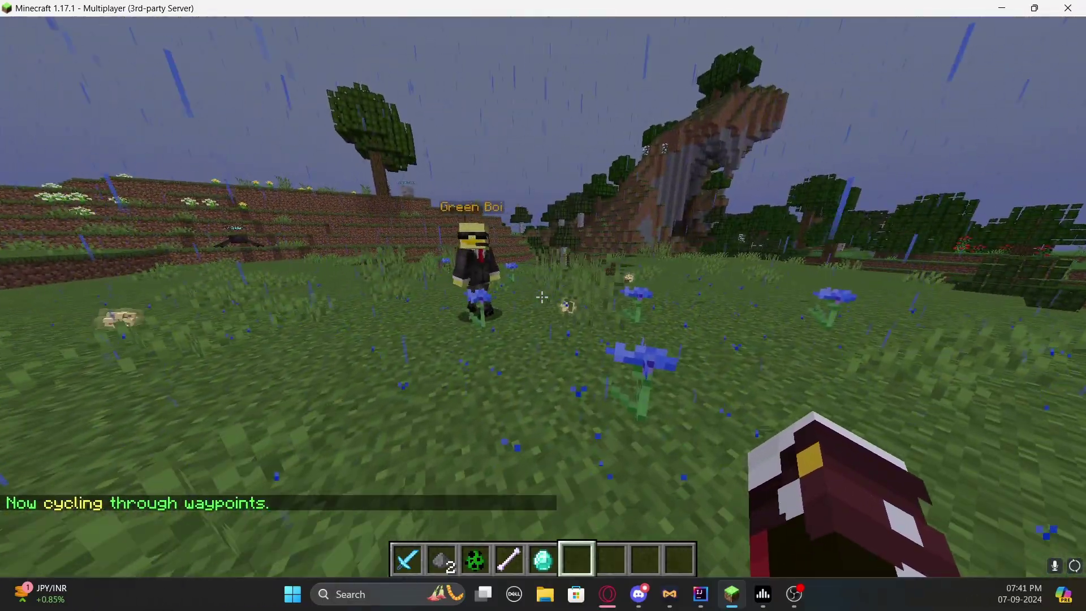
key(w)
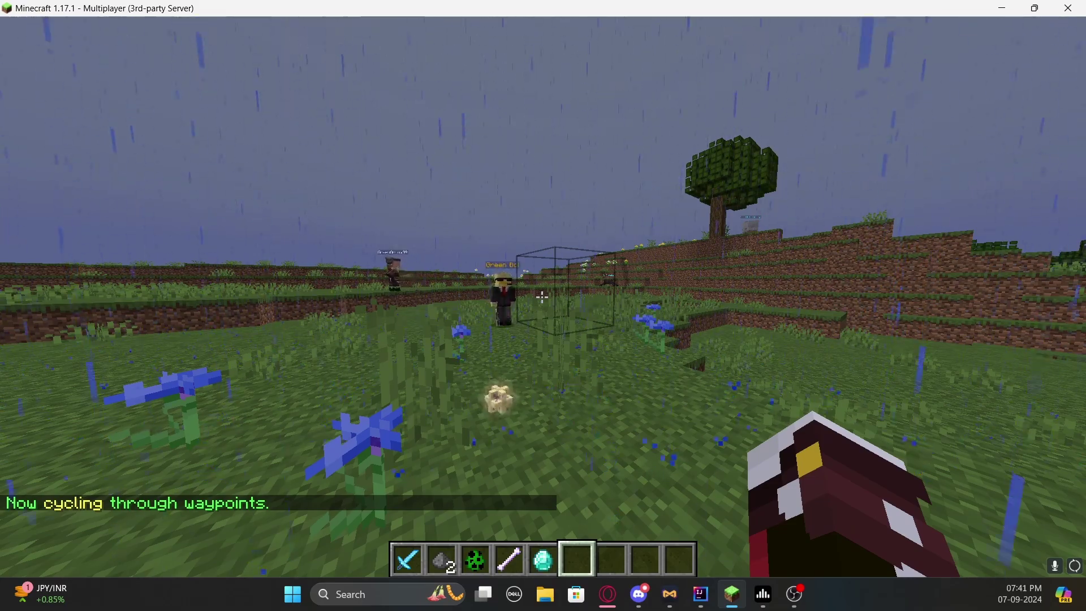
Toggle the path back to looping, then remove Green Boi's waypoints down to 0
text(tcyc)
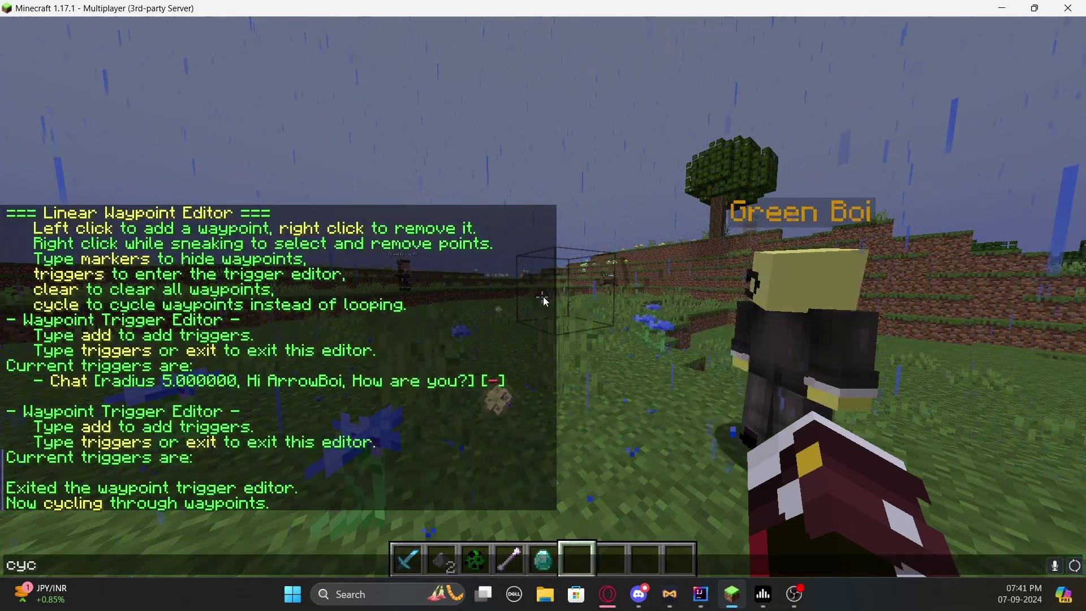
text(le)
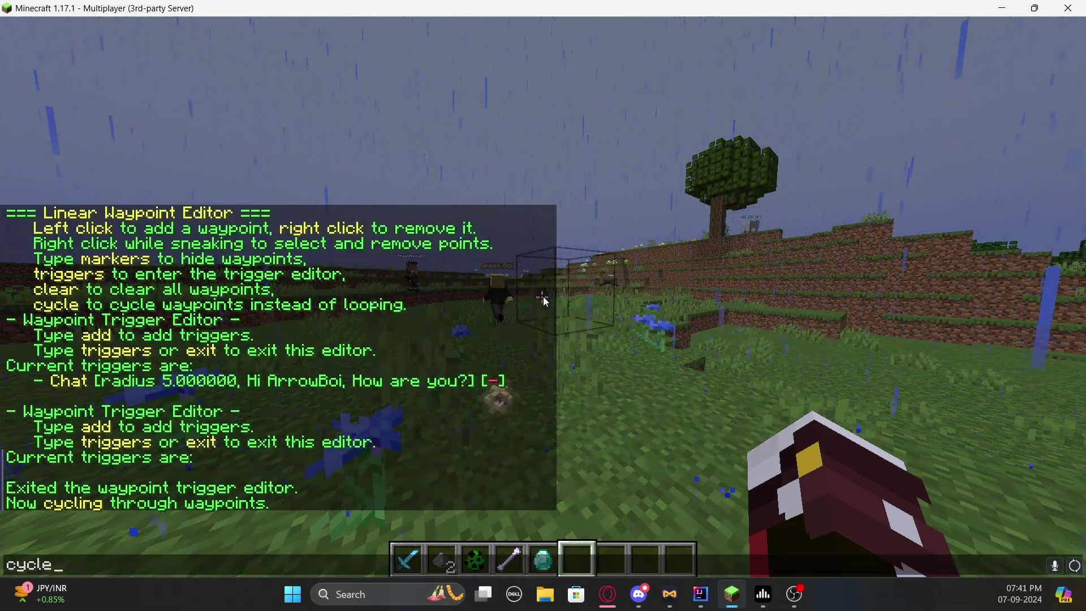
key(Return)
key(w)
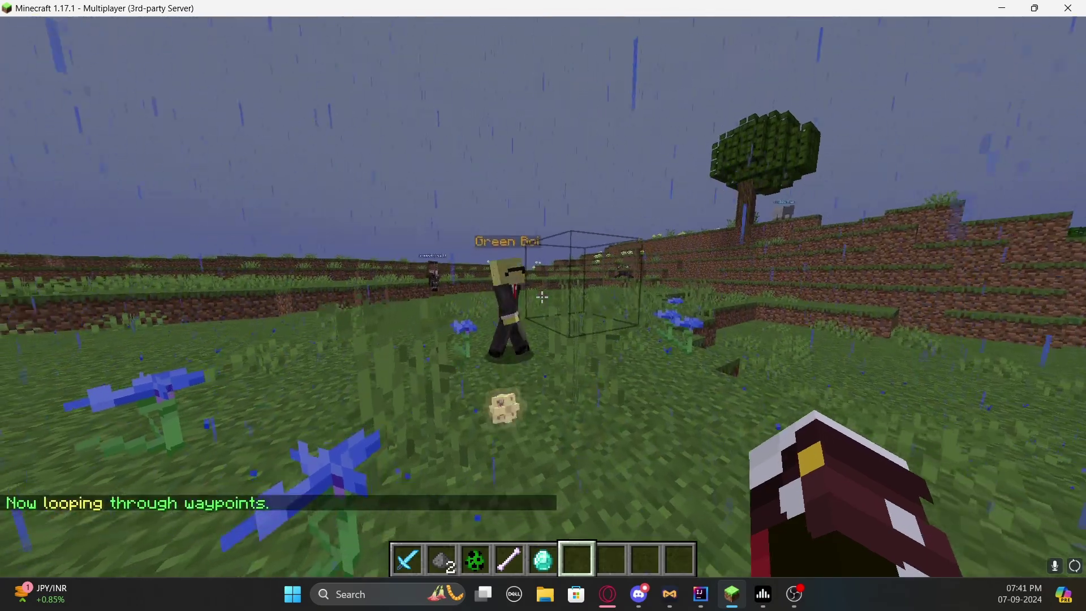
key(s)
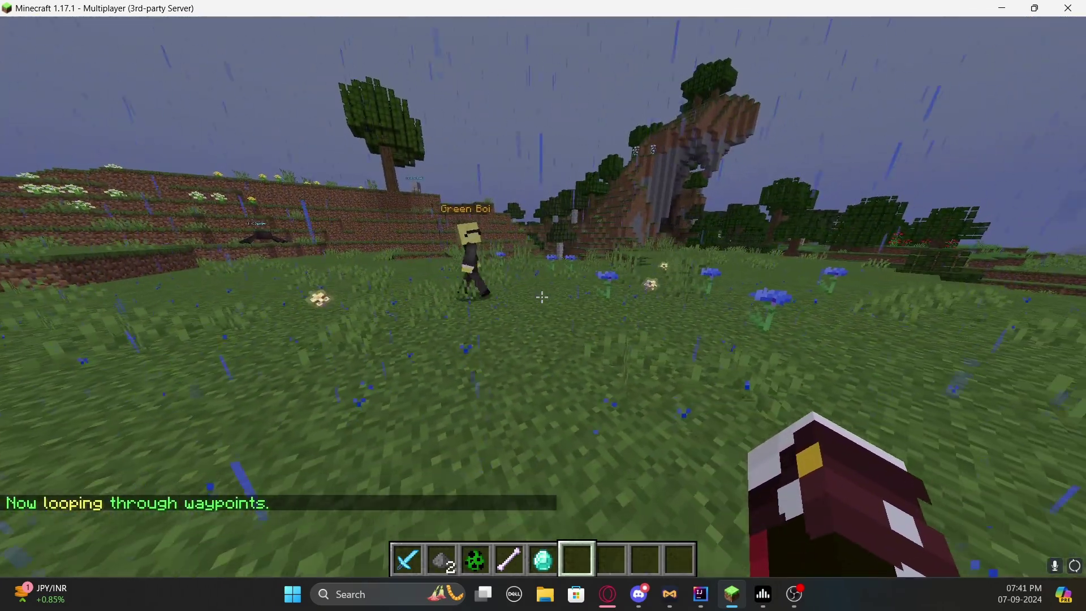
key(w)
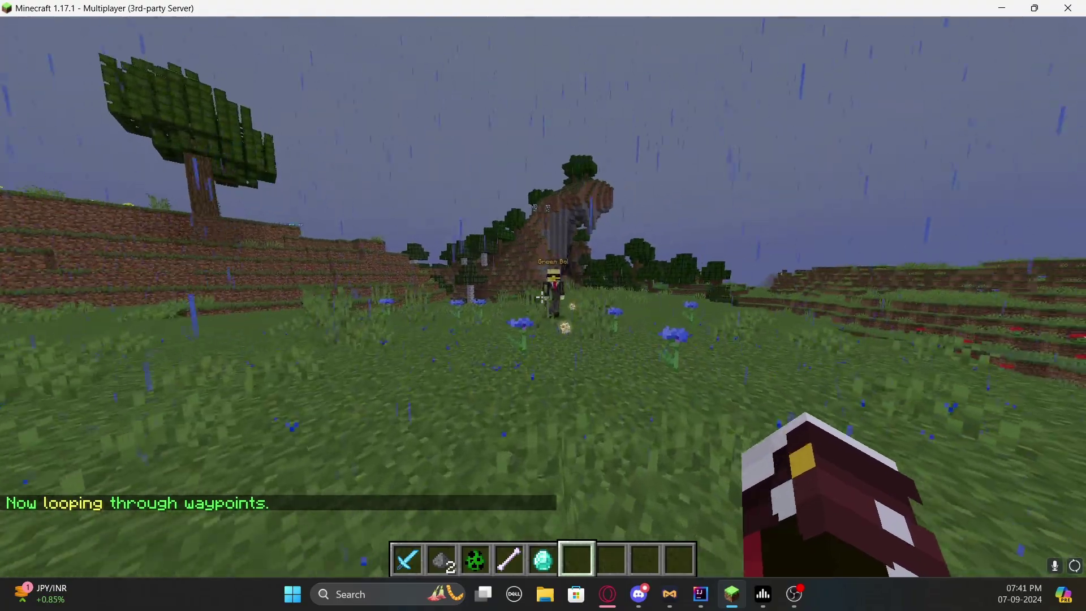
right_click(542, 297)
key(w)
right_click(542, 297)
right_click(542, 297)
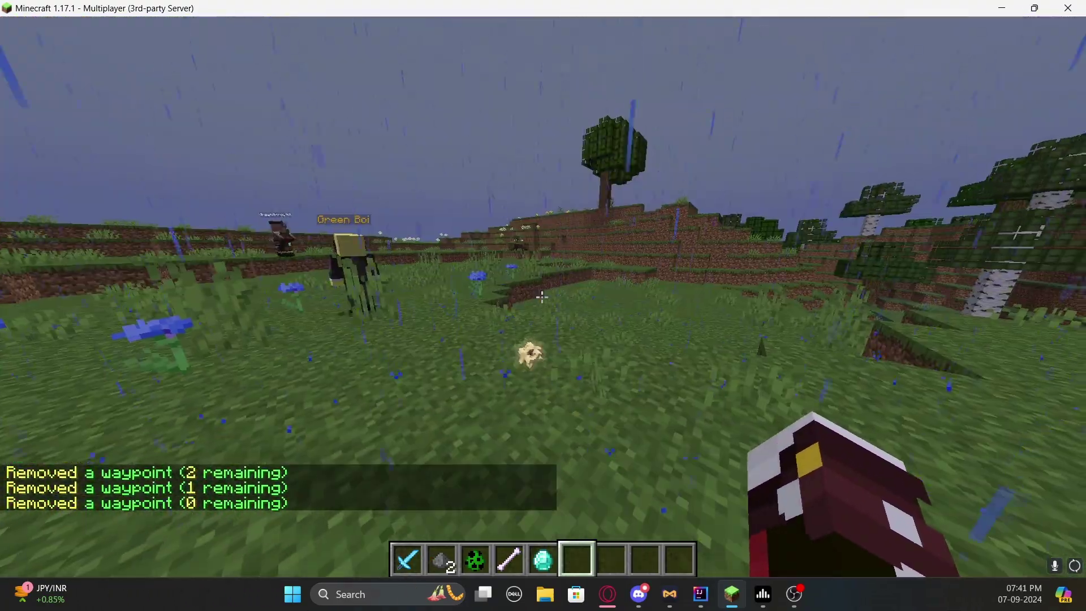
Clear all of Green Boi's waypoints and discard an unfinished /npc command
text(tclear)
key(Return)
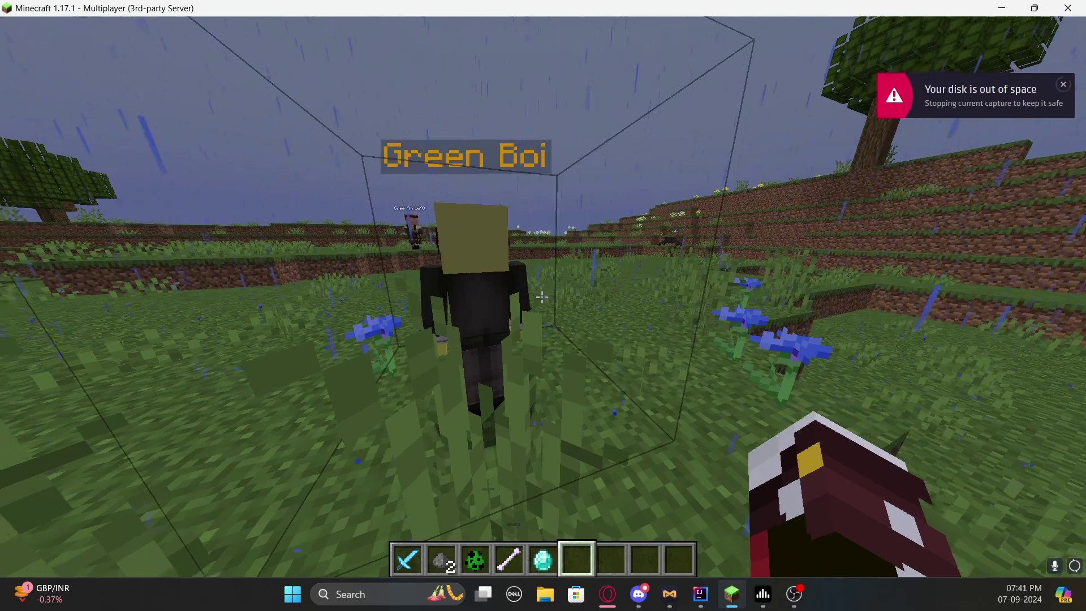
key(w)
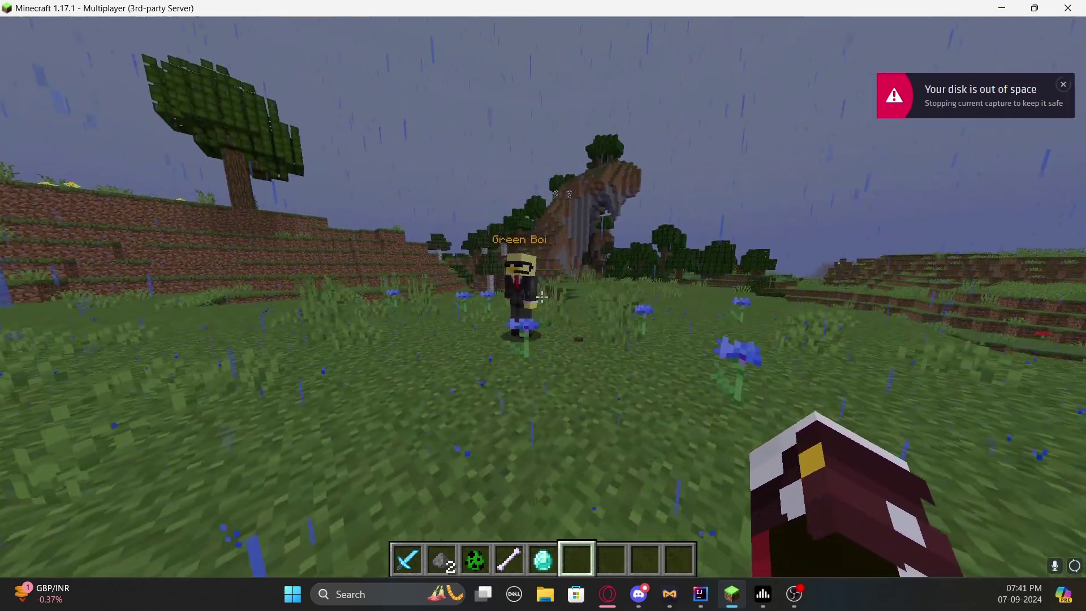
key(w)
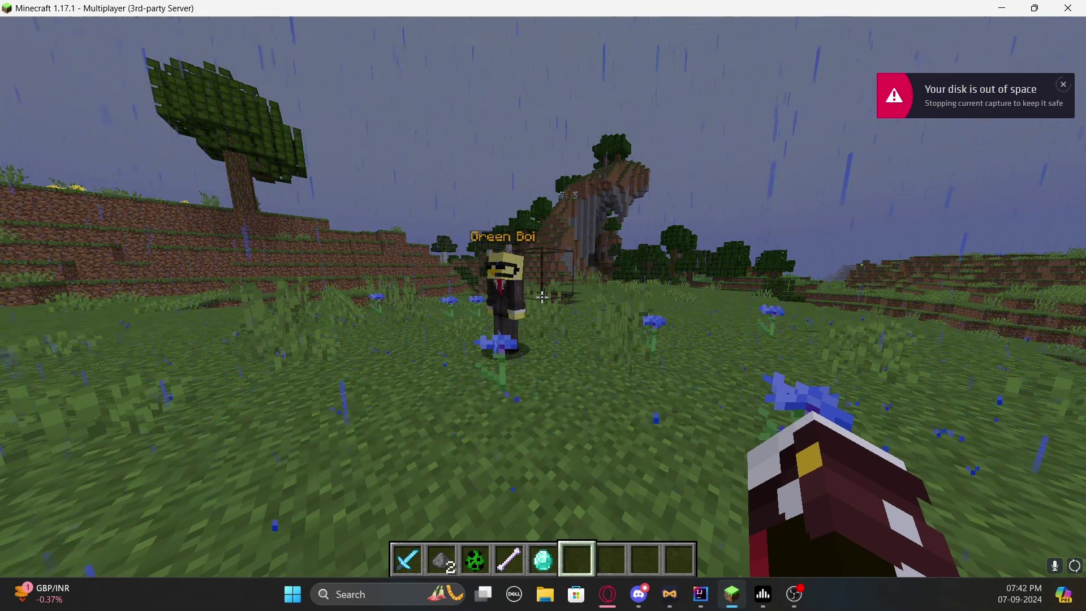
text(/npc)
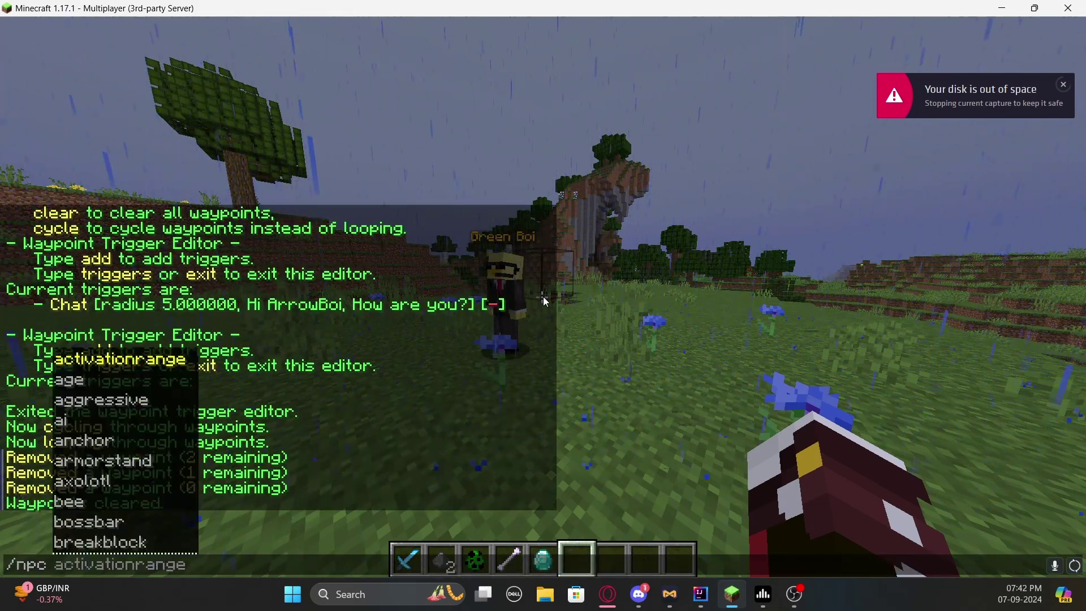
key(ctrl+a)
key(BackSpace)
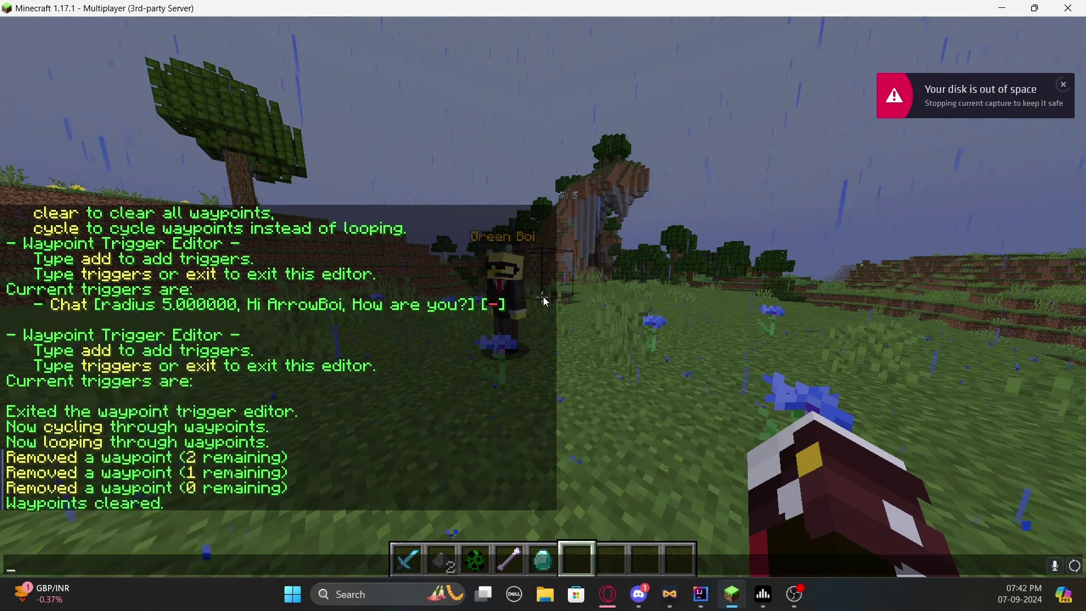
Exit the waypoint editor and open Green Boi's text editor with /npc text
text(exit)
key(Return)
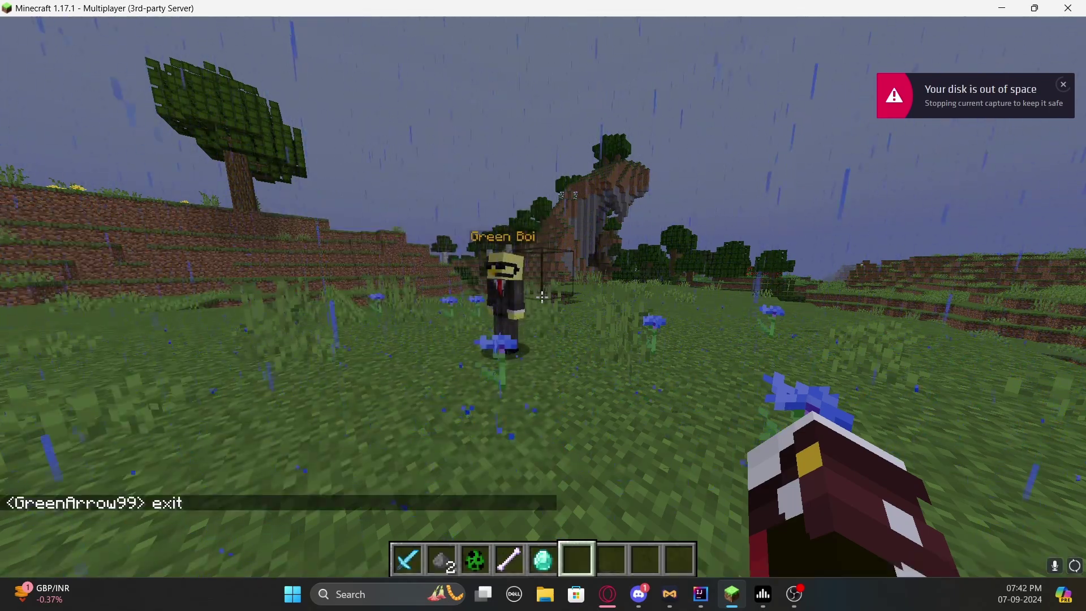
key(slash)
key(Escape)
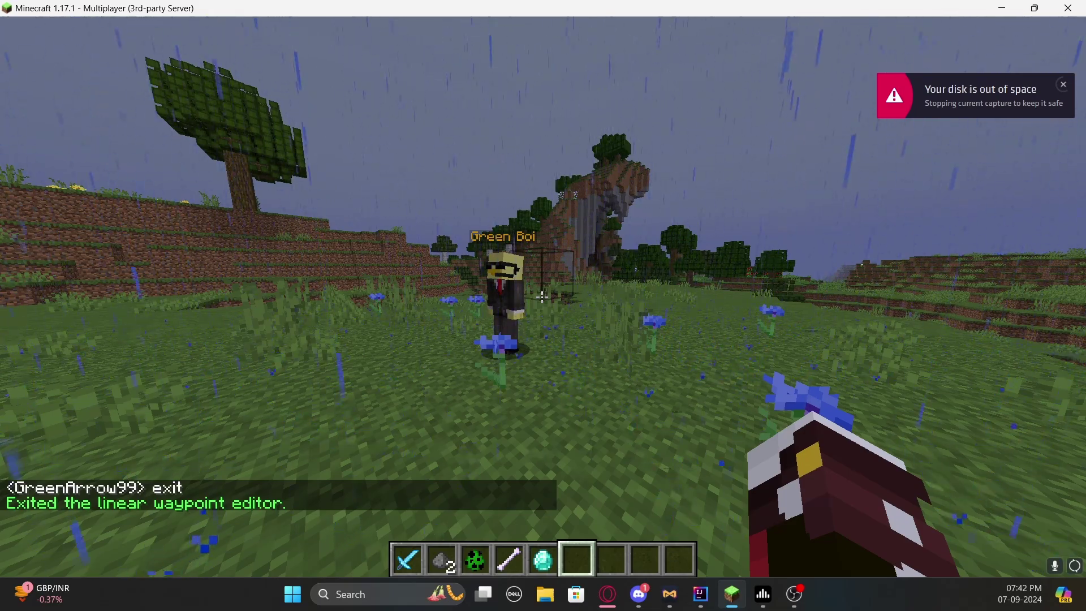
key(slash)
text(npc text)
key(Return)
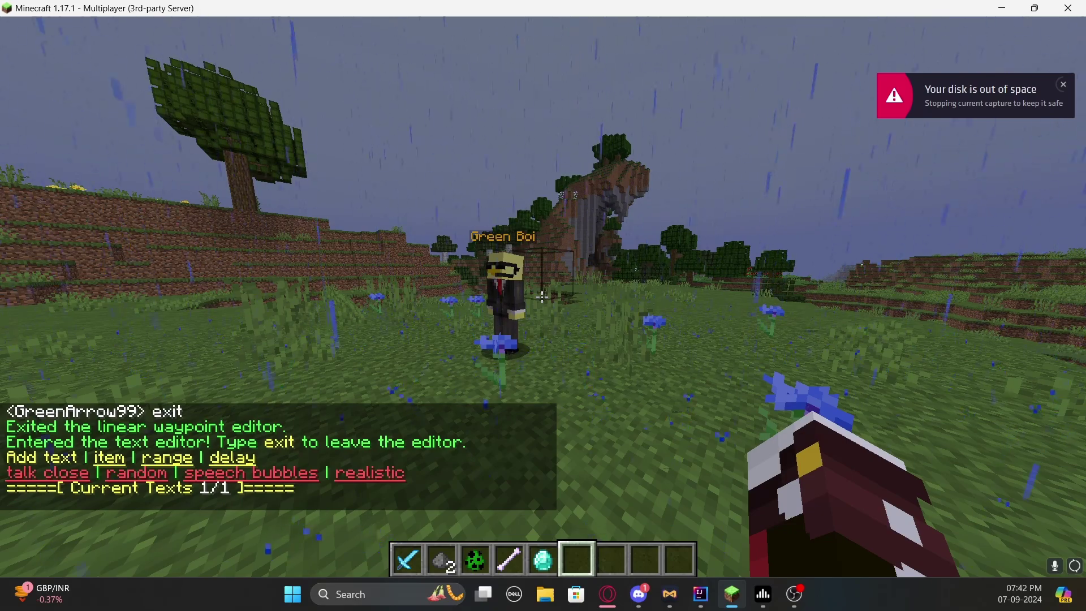
Add the line 'How are you?' to Green Boi's texts
key(w)
key(a)
key(s)
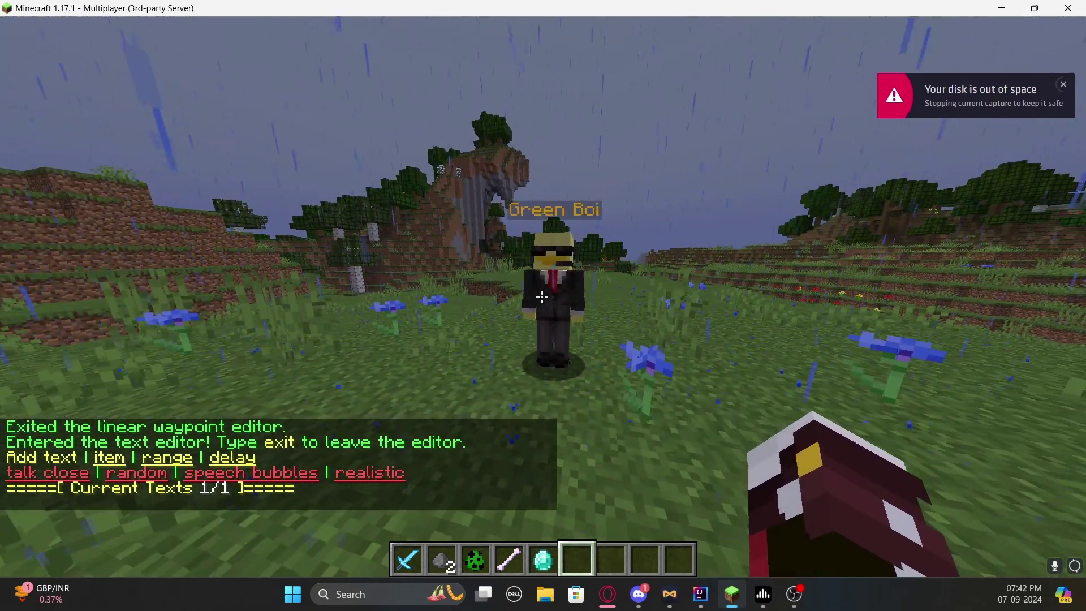
key(t)
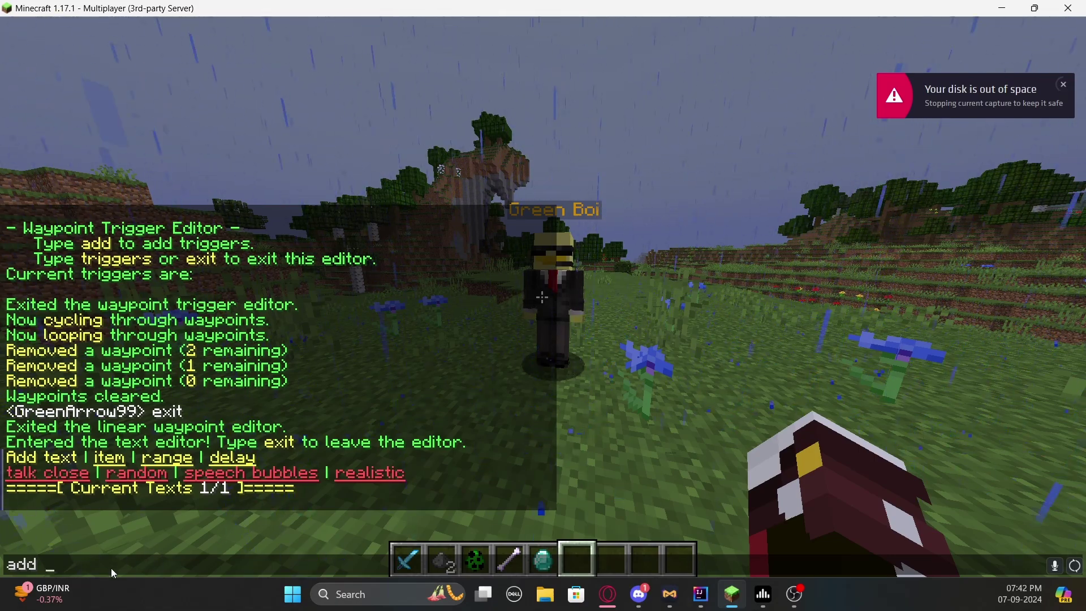
key(BackSpace)
key(BackSpace)
key(BackSpace)
text(add)
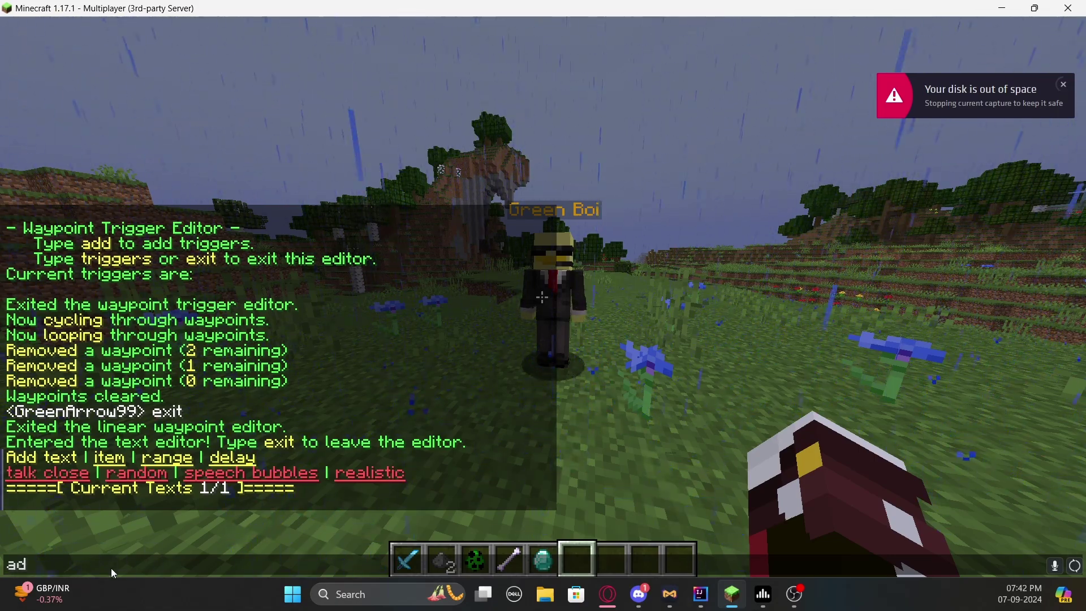
text(ow )
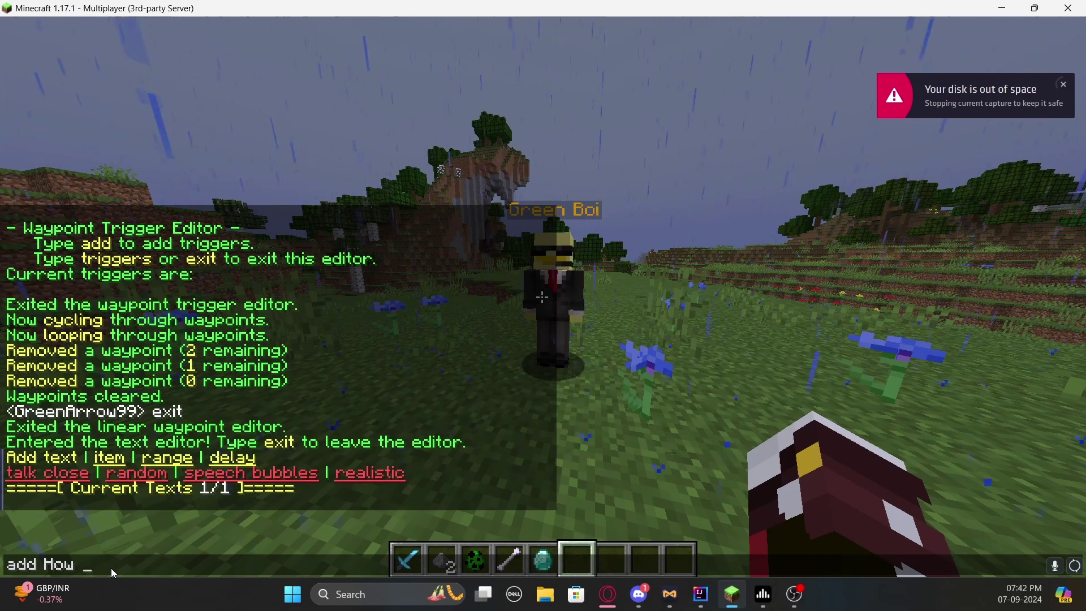
text(are you?)
key(Return)
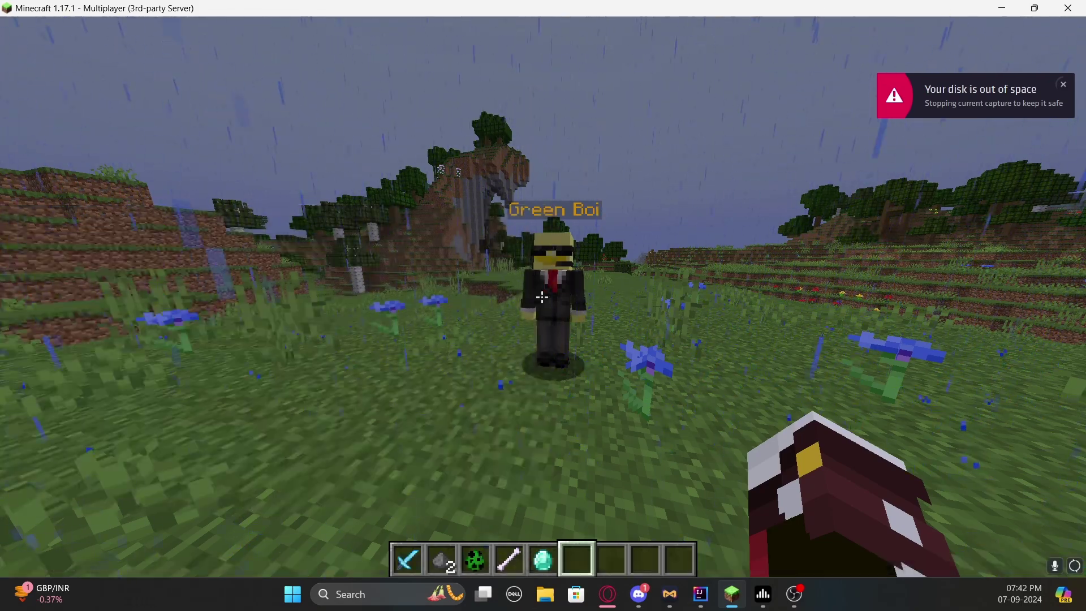
key(t)
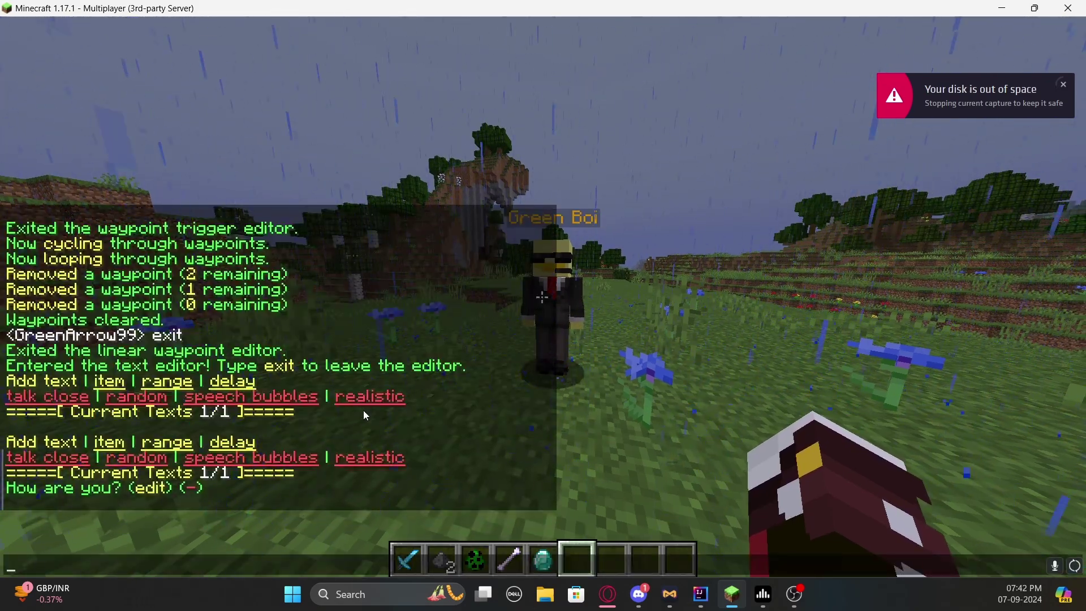
Turn on talking to nearby players and enable speech bubbles for Green Boi's text
click(30, 458)
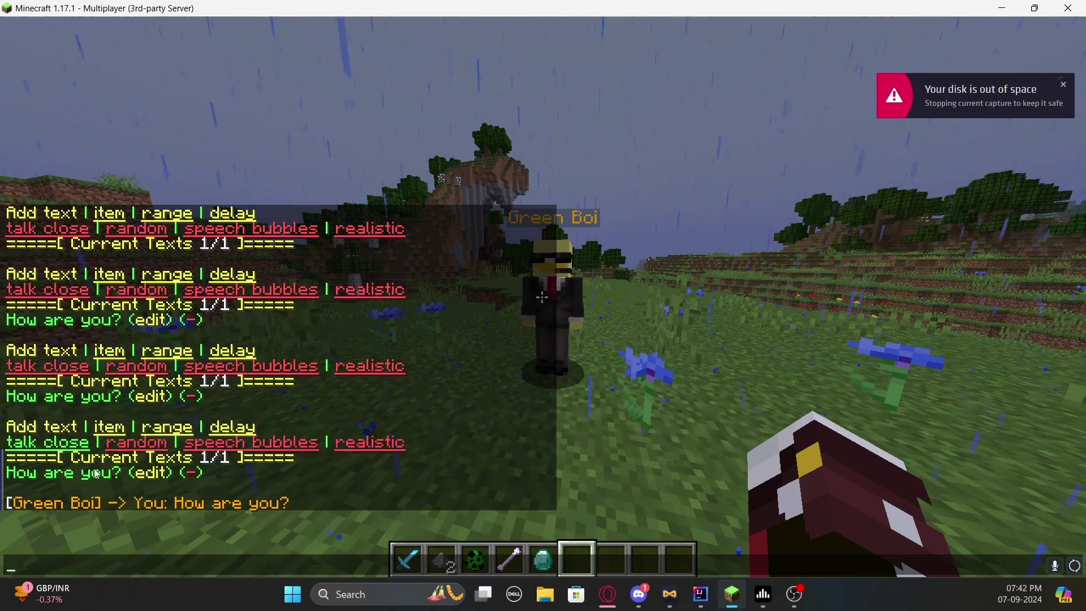
click(27, 442)
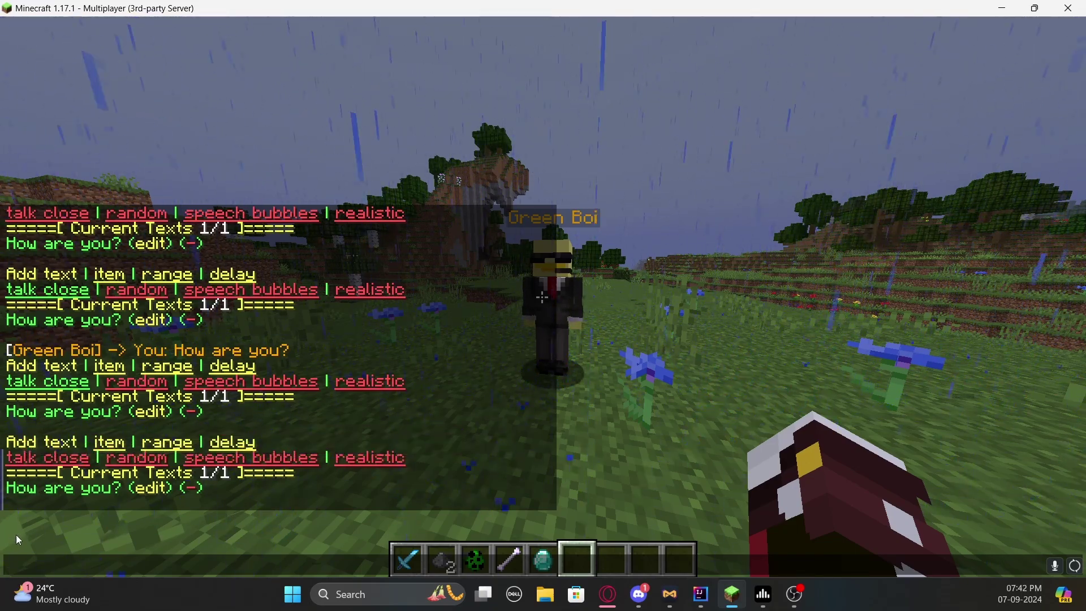
click(125, 466)
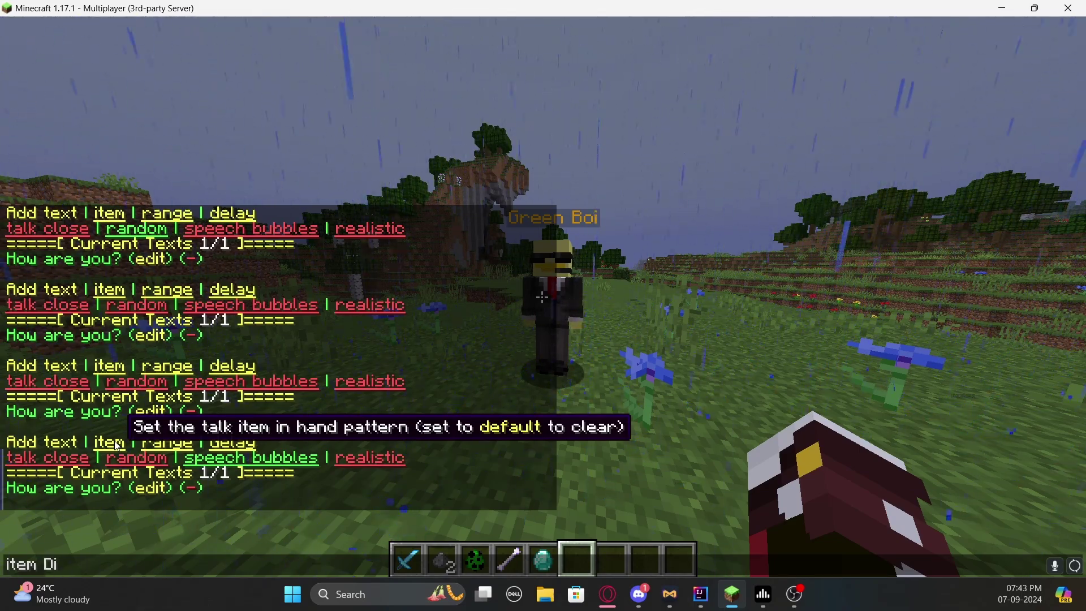
Set Green Boi's talk item to Diamond and its talk range to 5
key(Return)
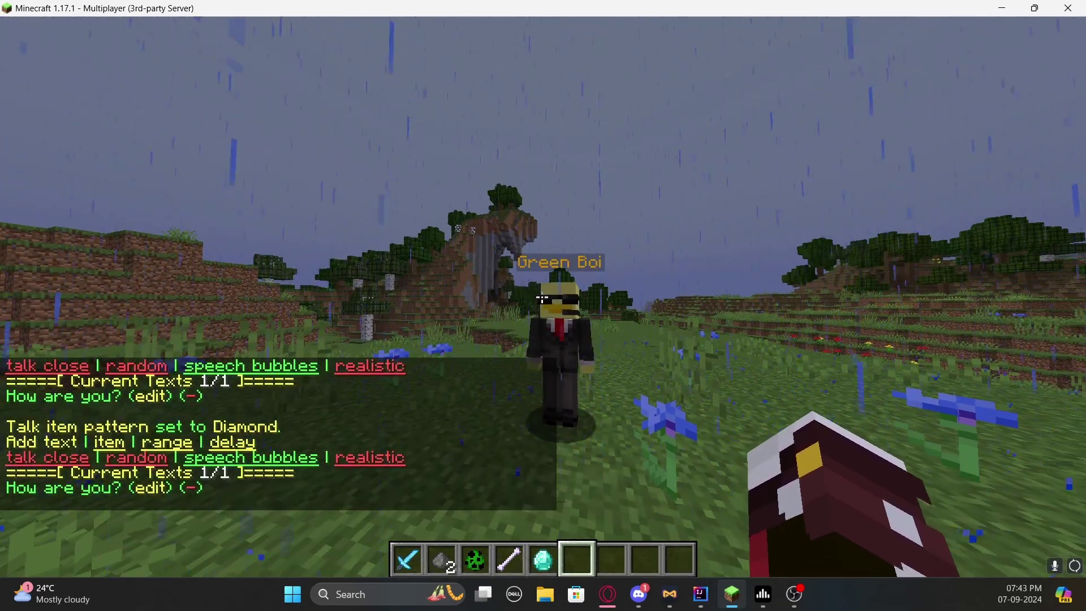
key(t)
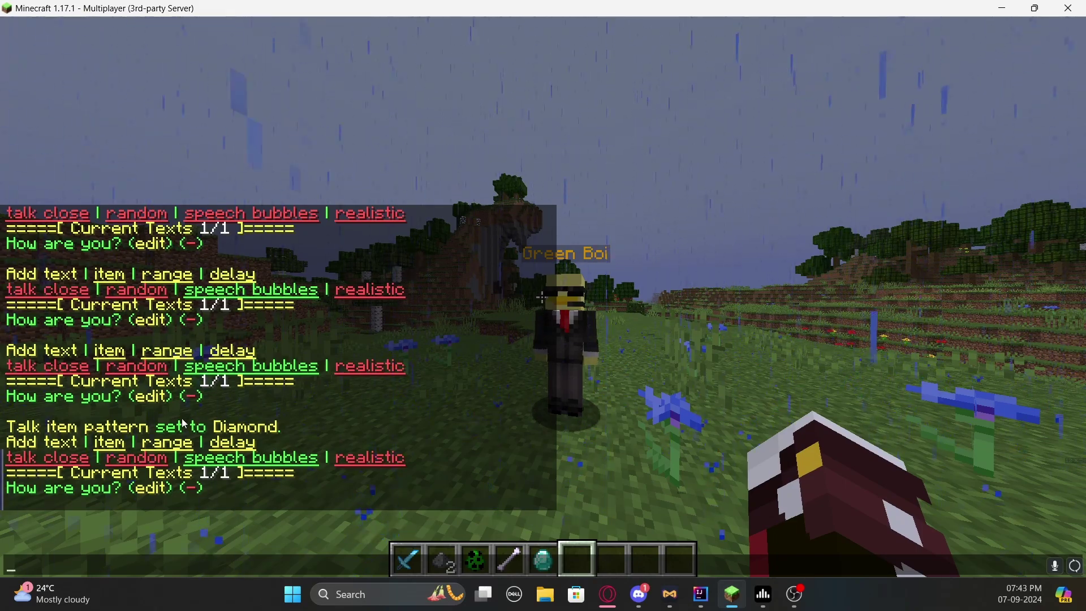
click(170, 446)
text(5)
key(Return)
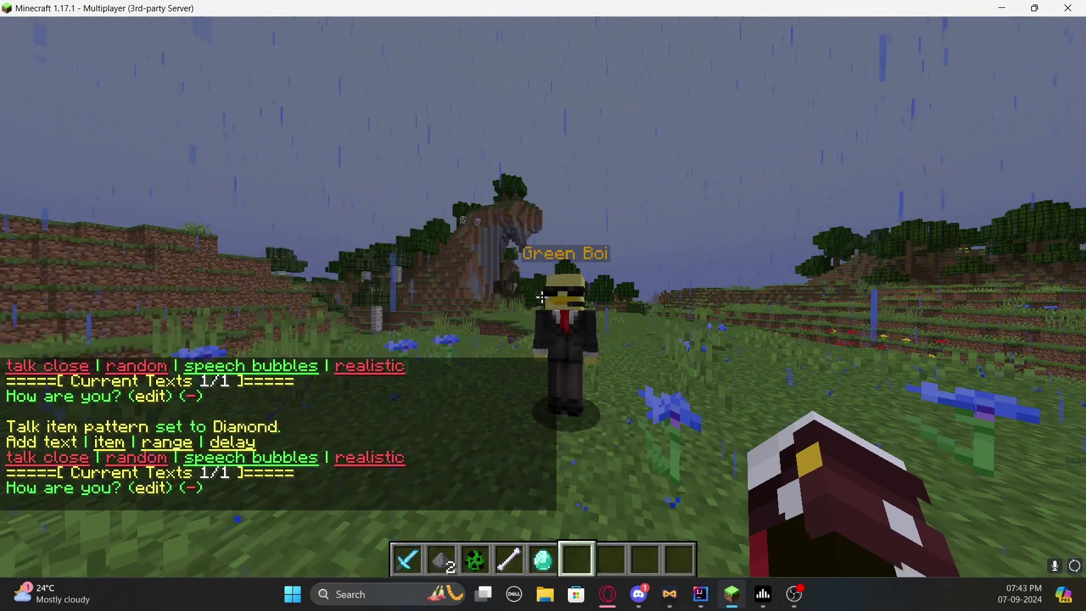
Set the talk delay to 40 ticks and leave the text editor
key(slash)
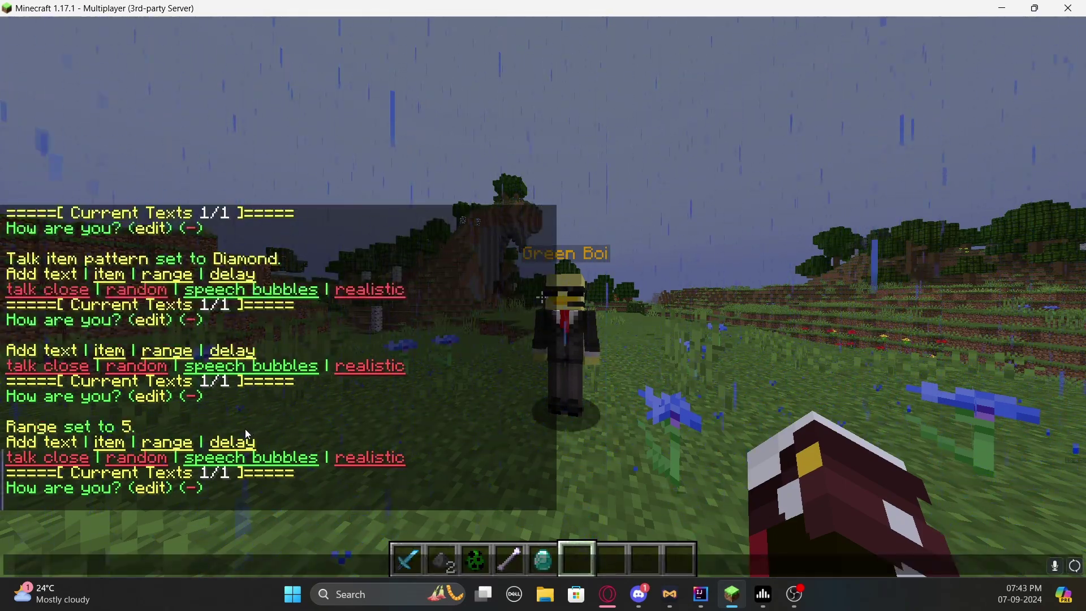
click(240, 446)
text(40)
key(Return)
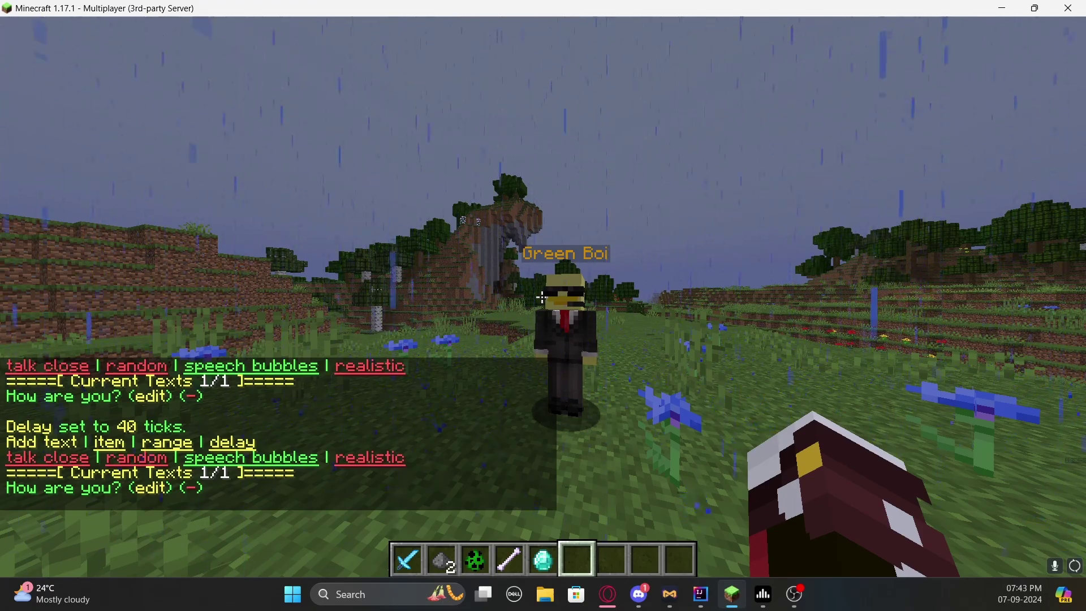
text(t)
text(/npc ta)
key(Escape)
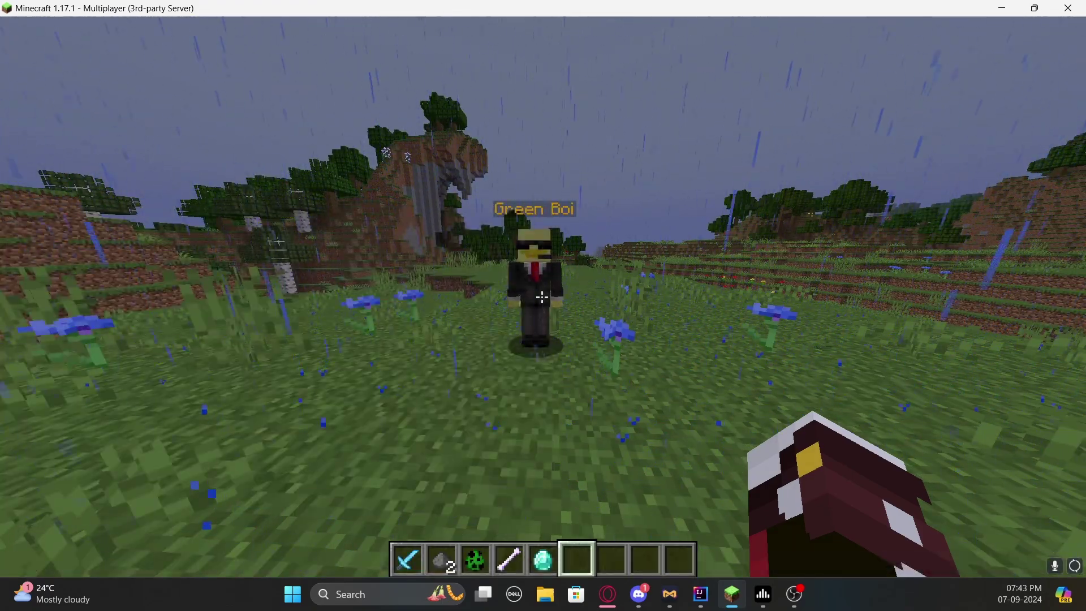
Walk up to Green Boi and right-click it to make it say 'How are you?'
key(w)
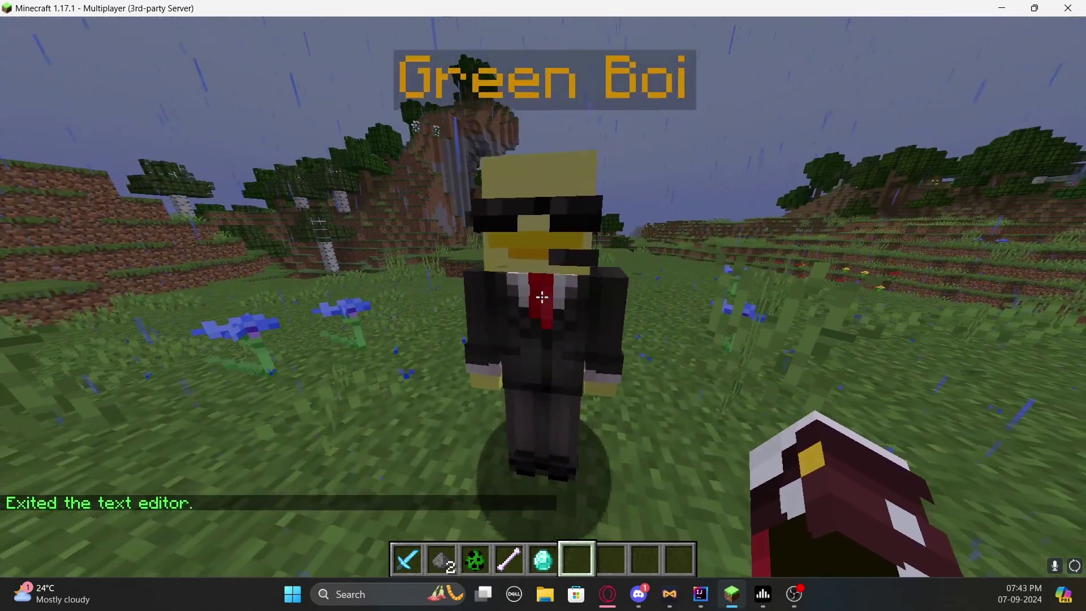
key(s)
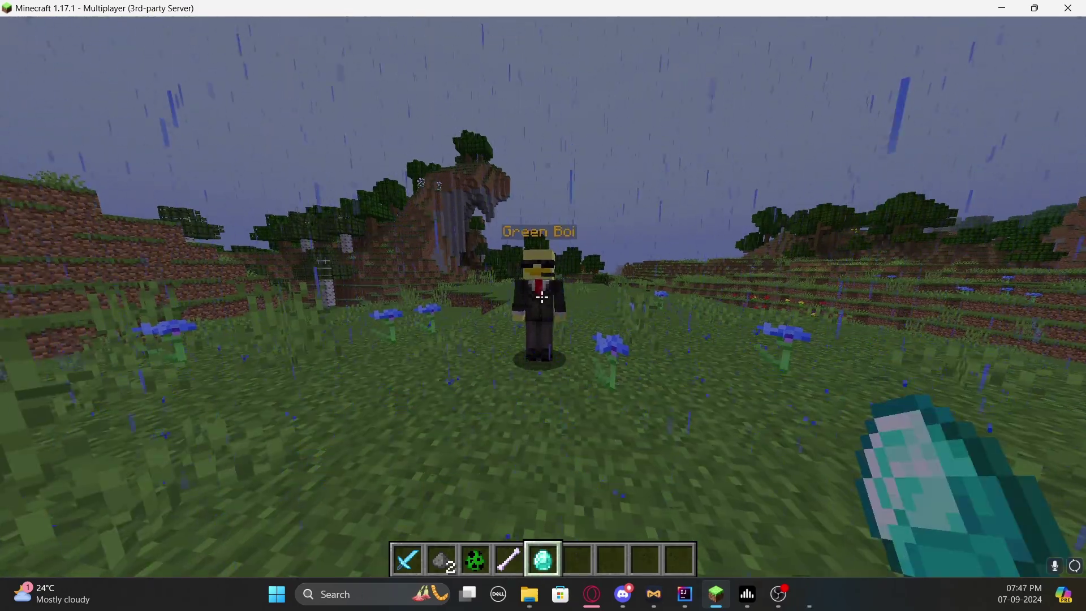
key(w)
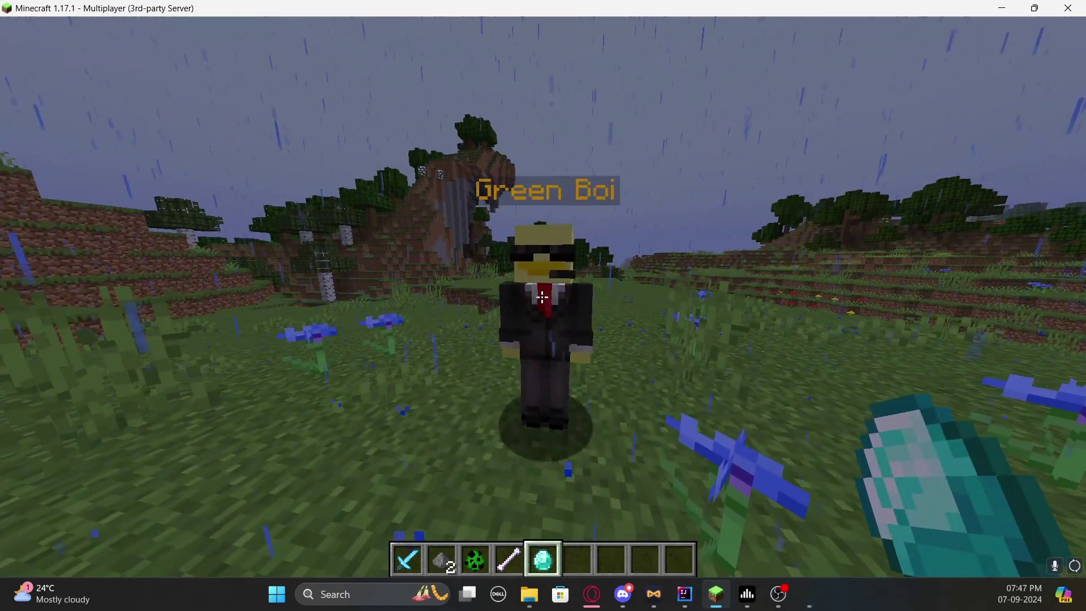
key(w)
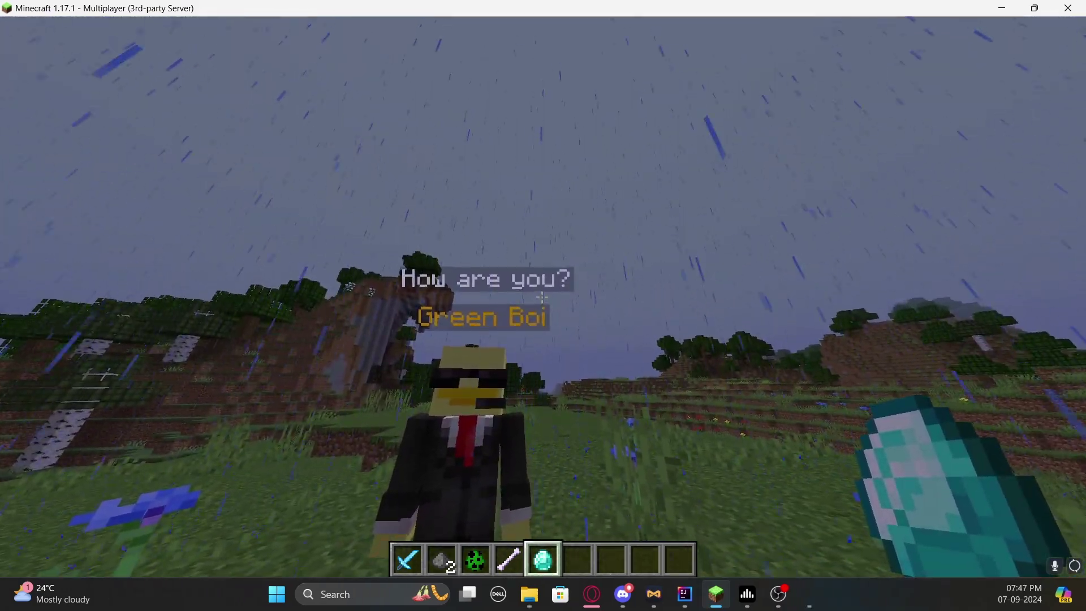
key(s)
right_click(542, 297)
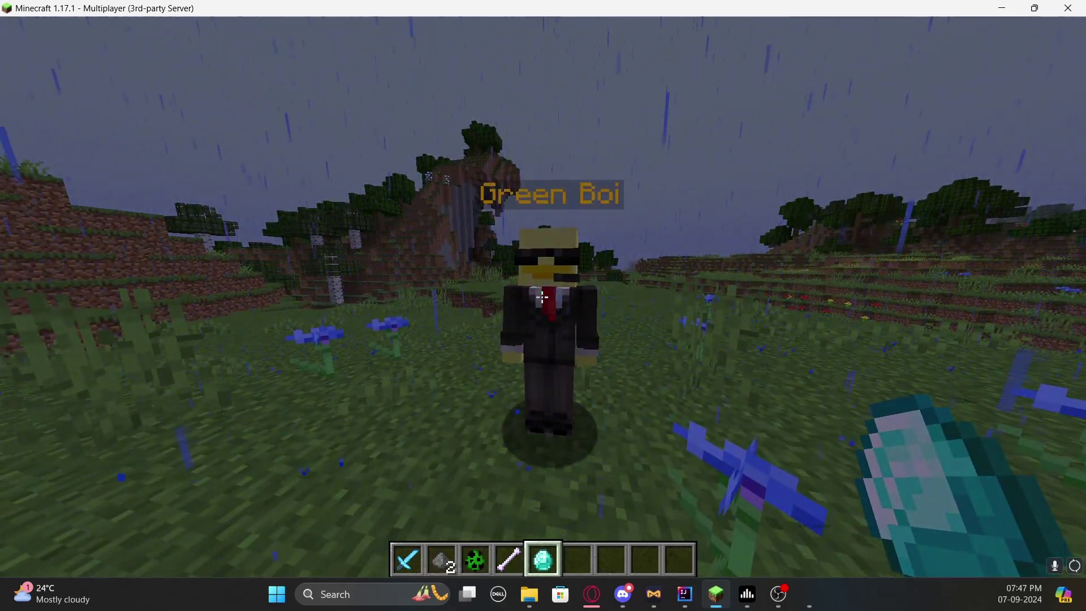
key(t)
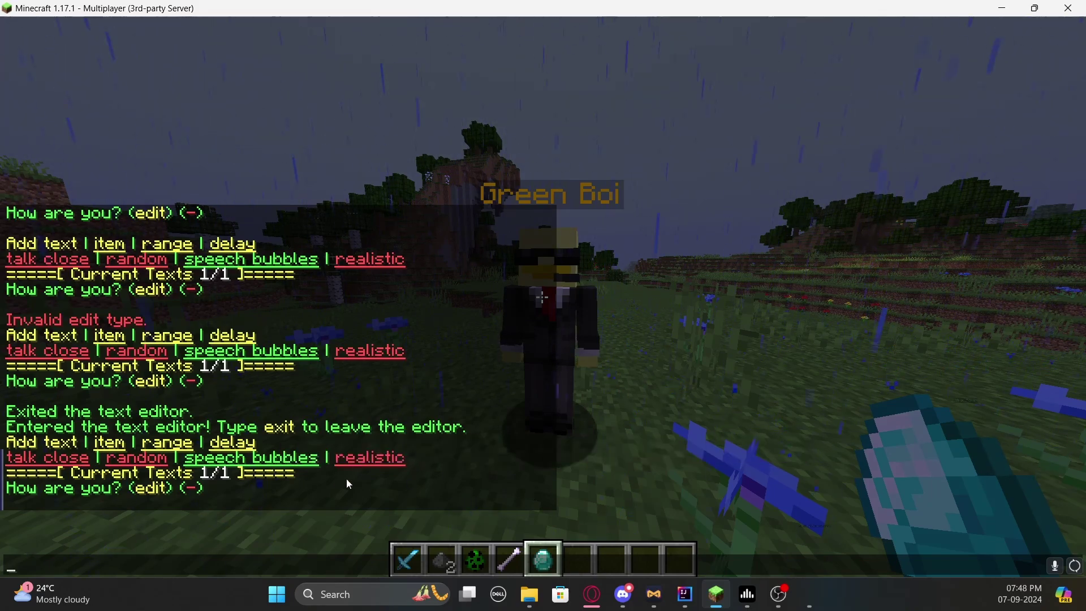
Make it daytime in the world by setting the time to 6000
key(Escape)
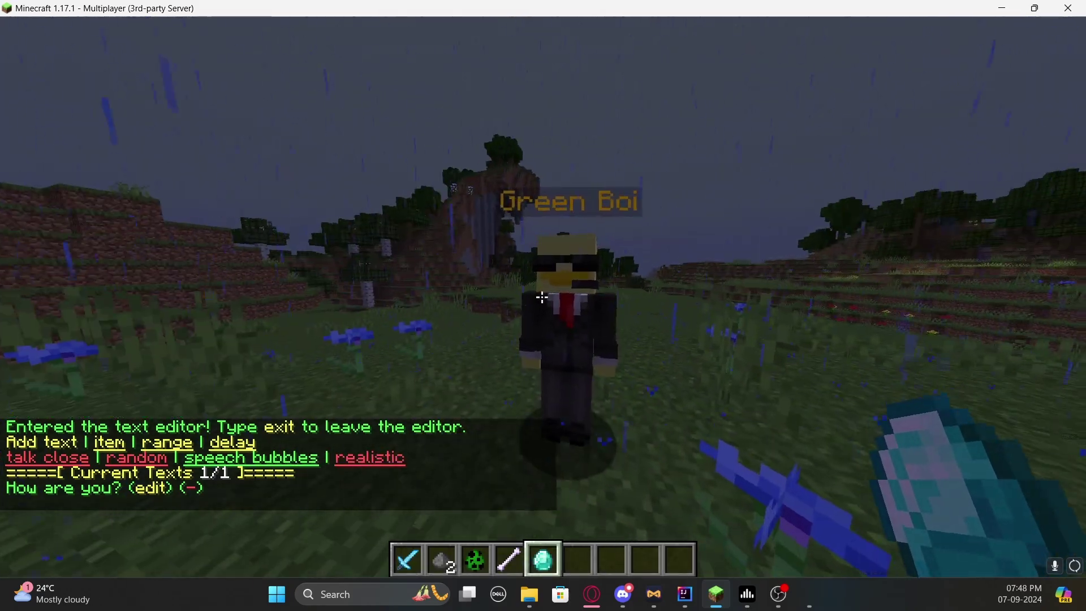
scroll(543, 305, down, 1)
key(w)
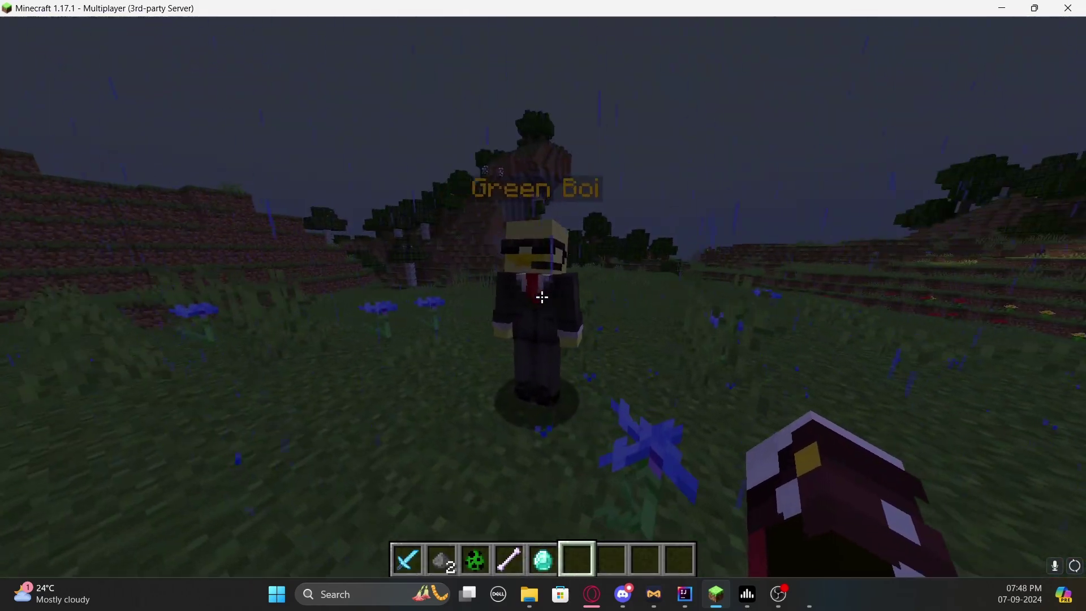
key(slash)
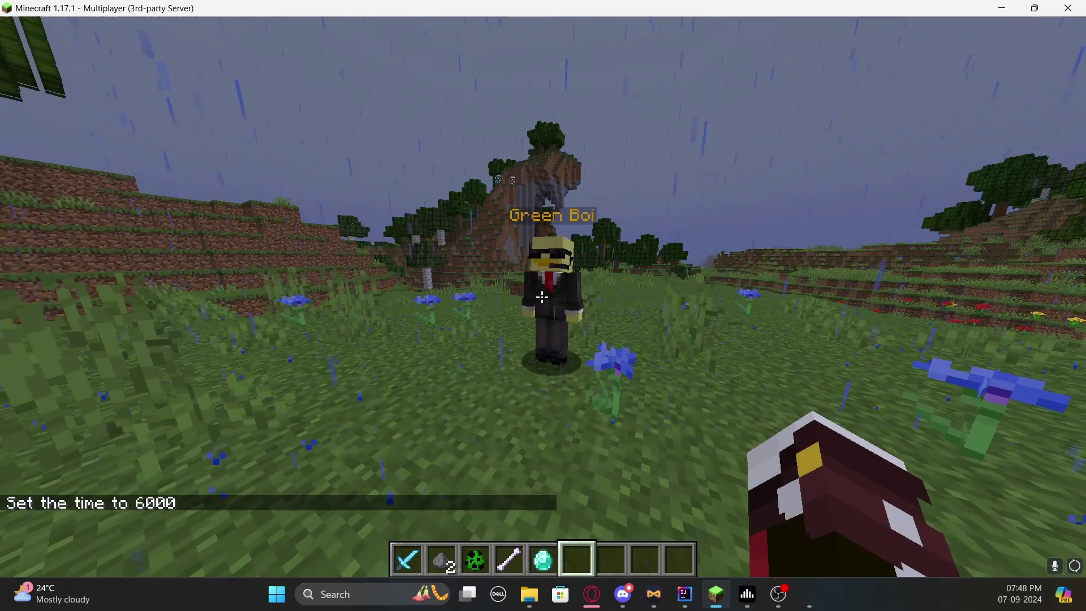
Toggle /npc lookclose on, circle Green Boi to test it, then turn it off
key(slash)
text(npc lookclose)
key(Return)
key(a)
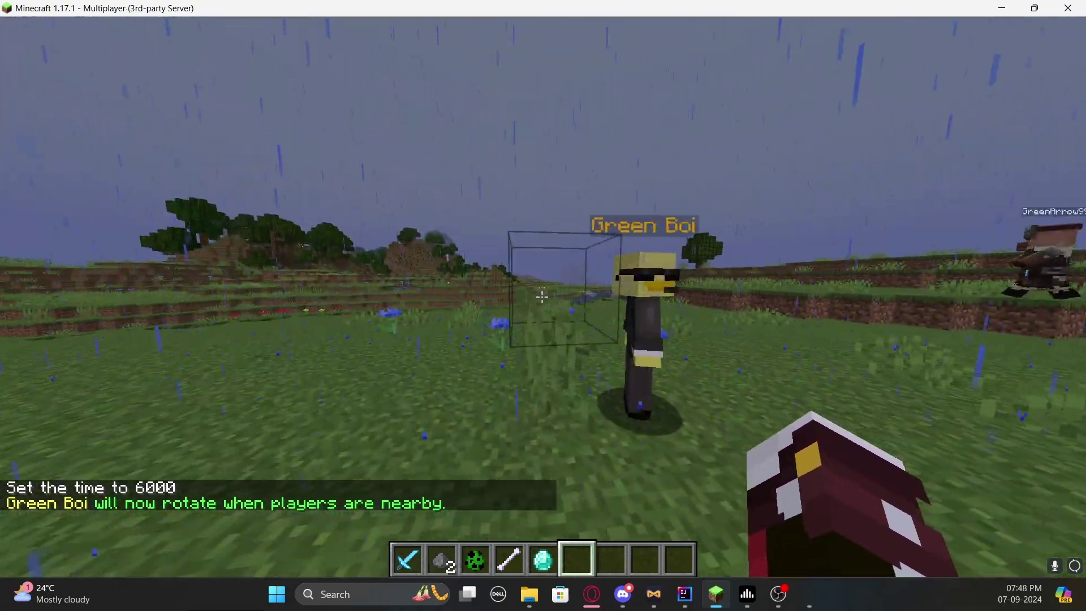
key(a)
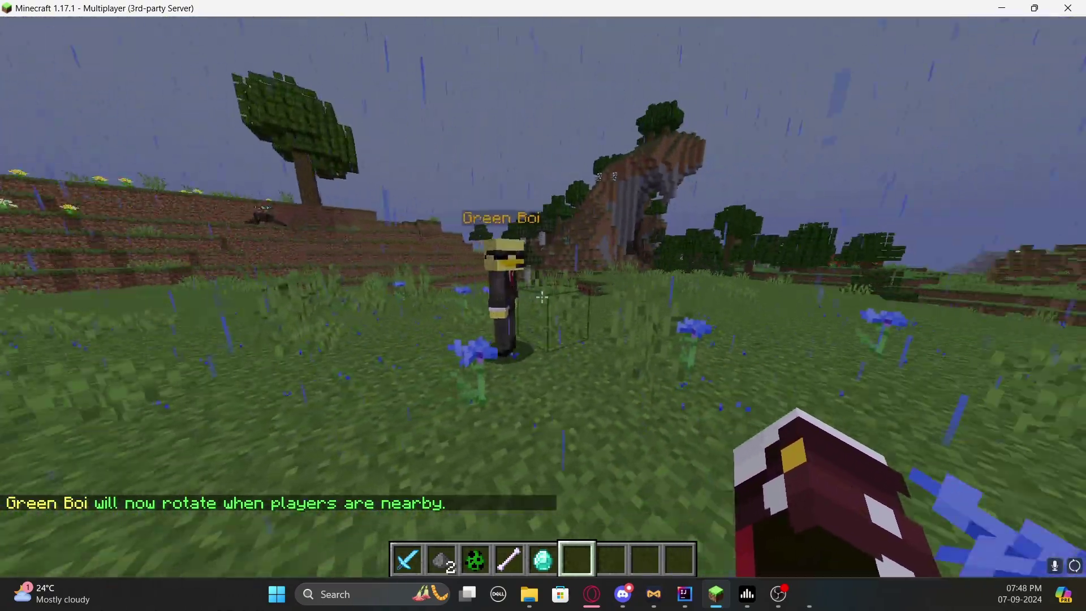
key(t)
key(Escape)
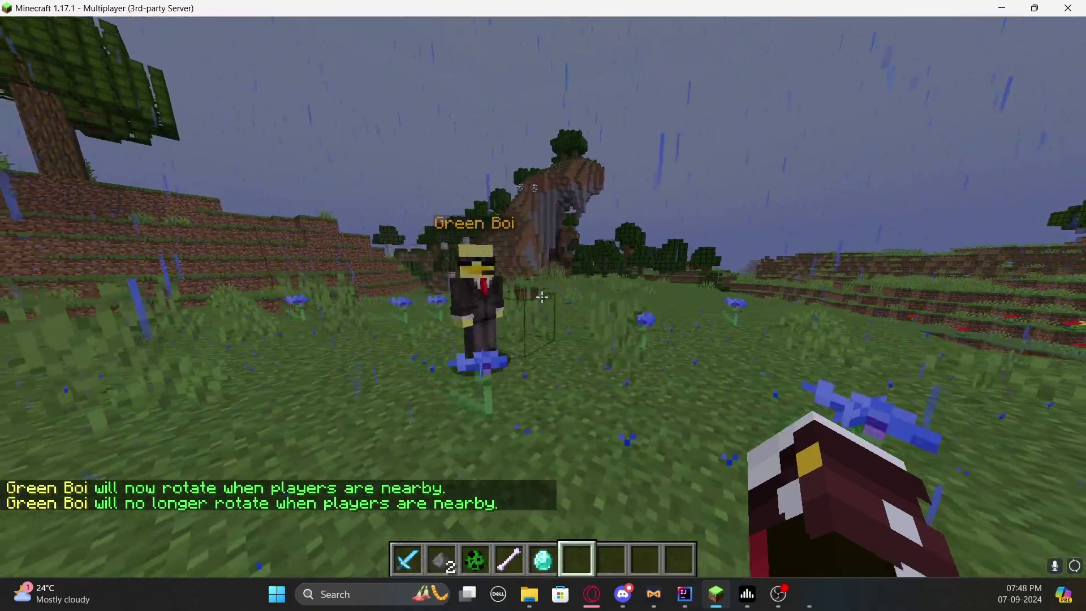
key(a)
key(w)
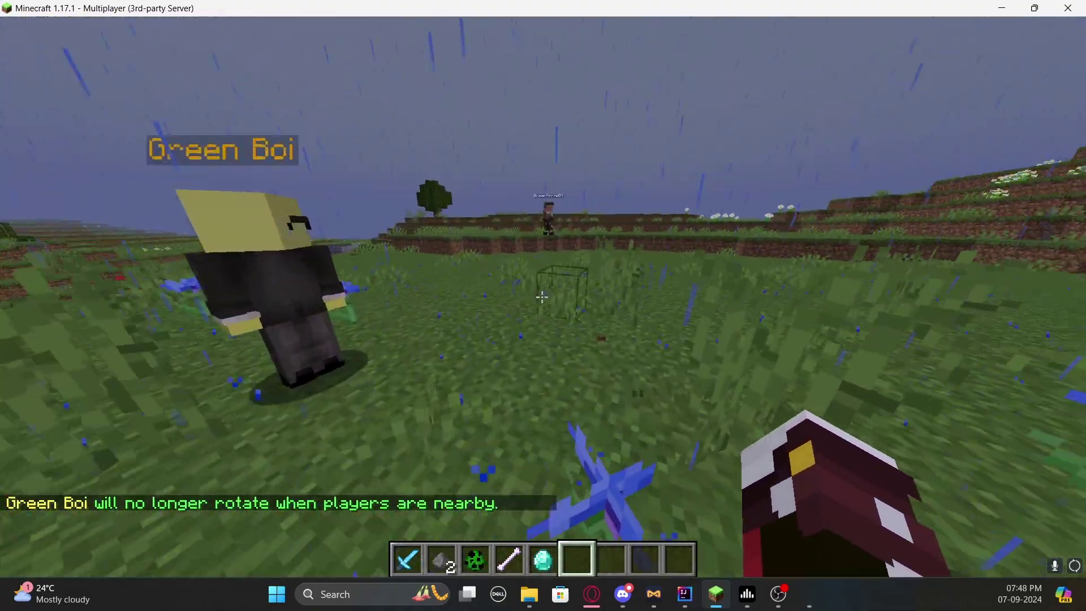
List all NPCs with /npc list and teleport to Green Boi
text(t/npc list)
key(Return)
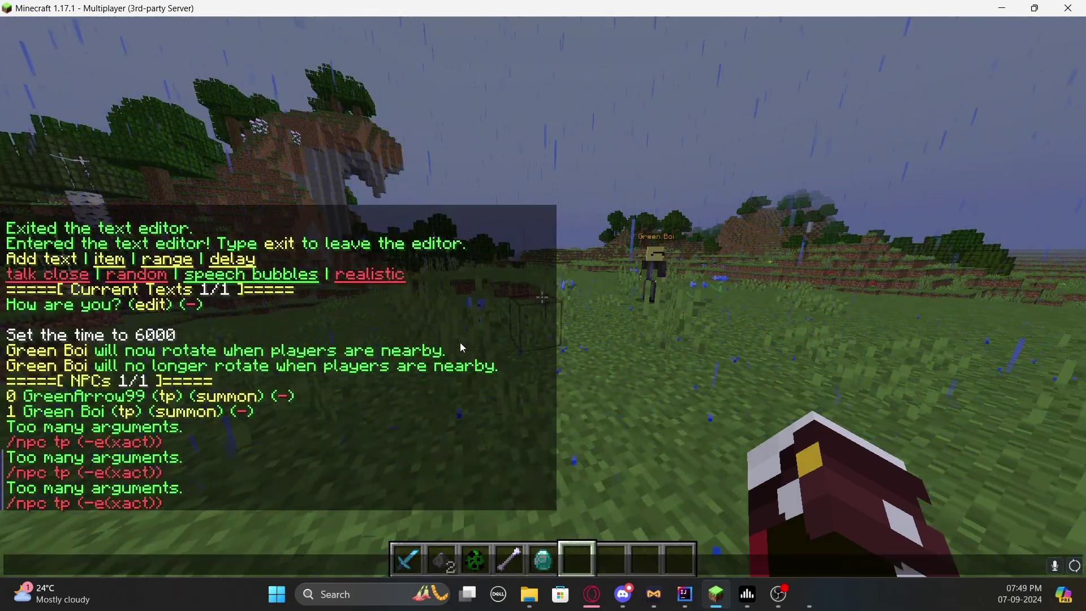
click(138, 411)
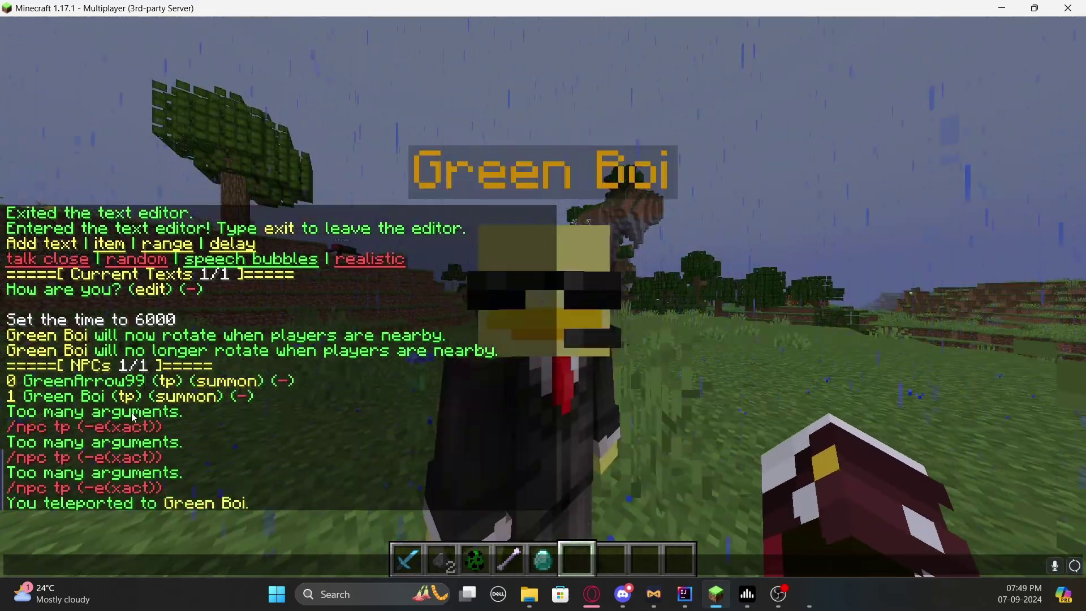
key(Escape)
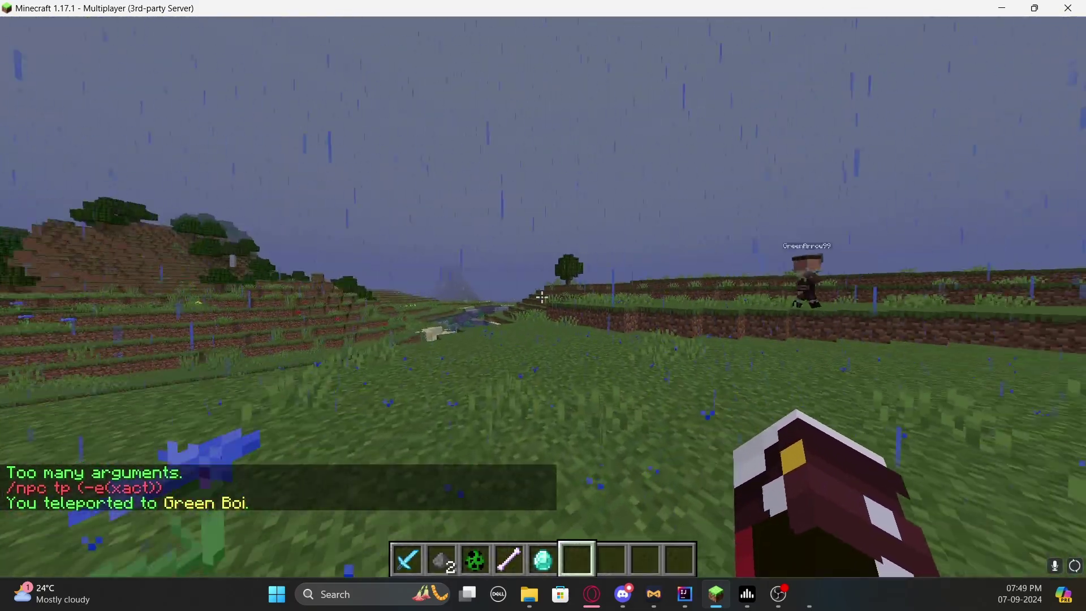
key(s)
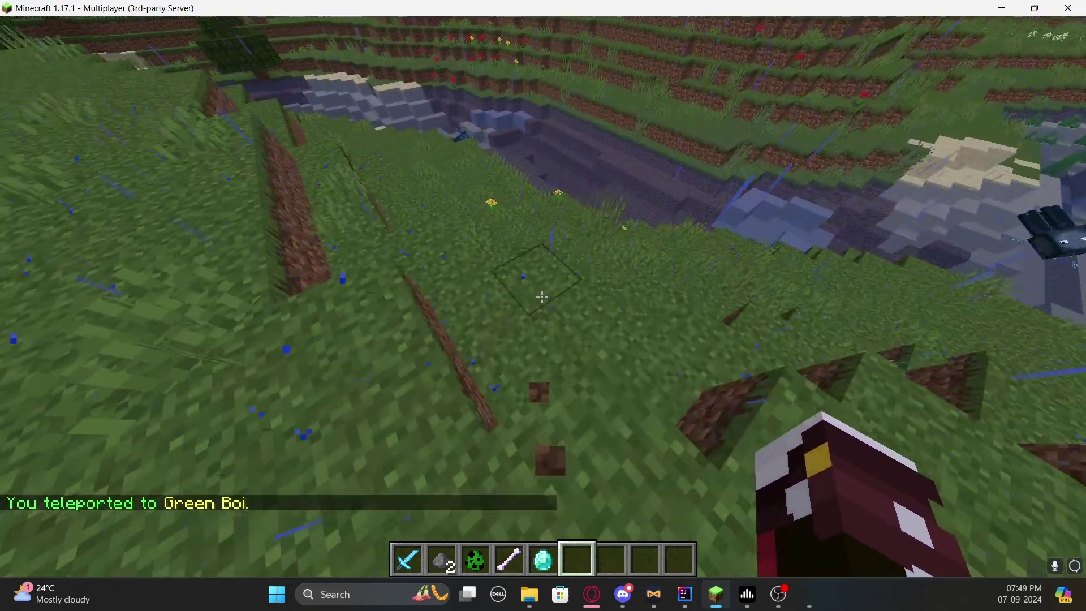
Summon Green Boi to the player and permanently delete the NPC with ID 0
key(slash)
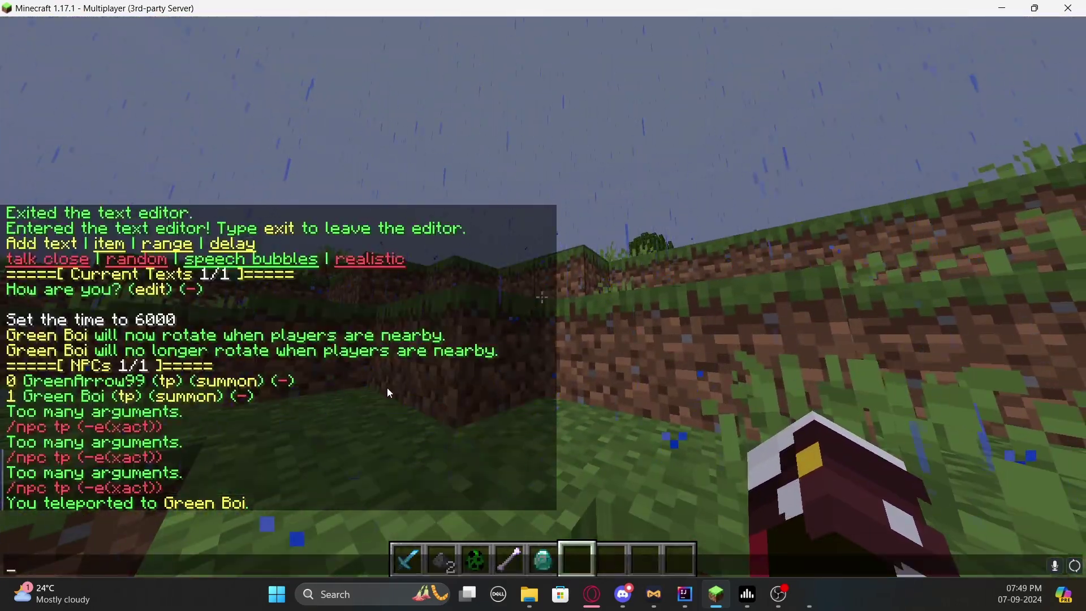
click(192, 399)
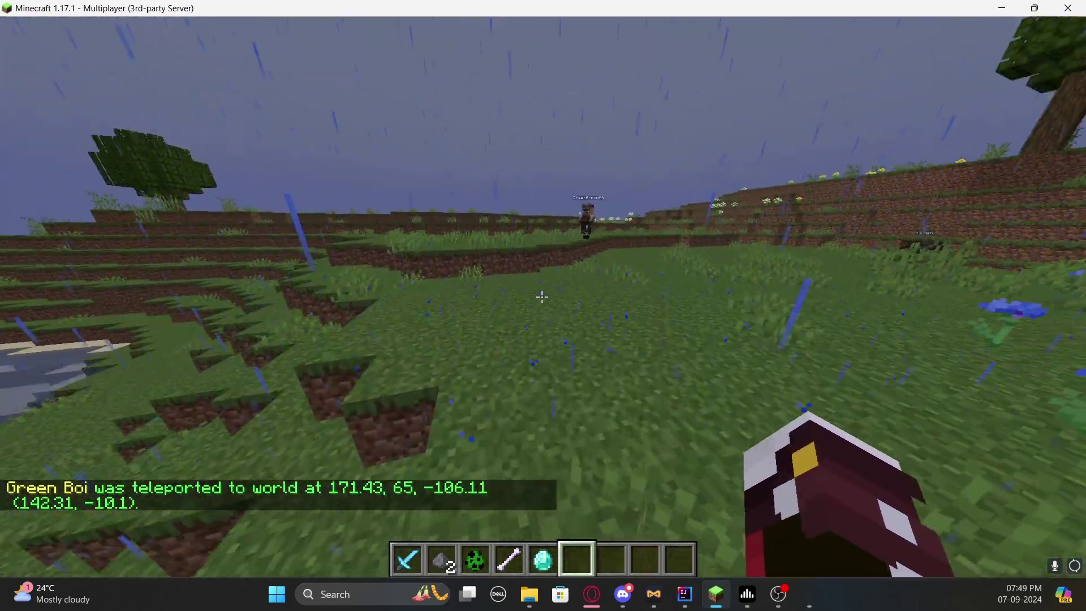
key(t)
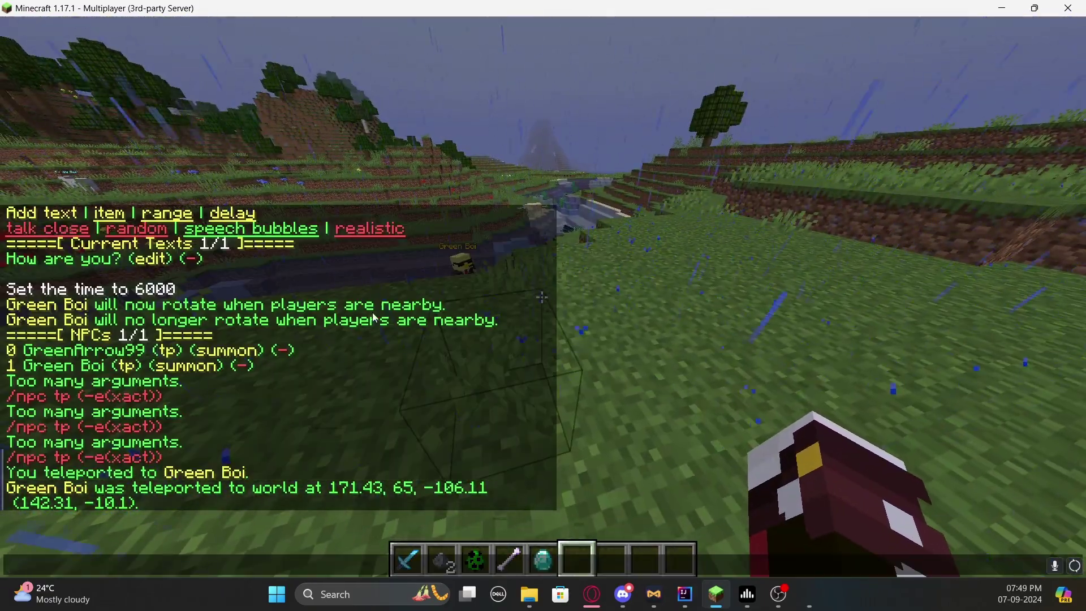
click(281, 351)
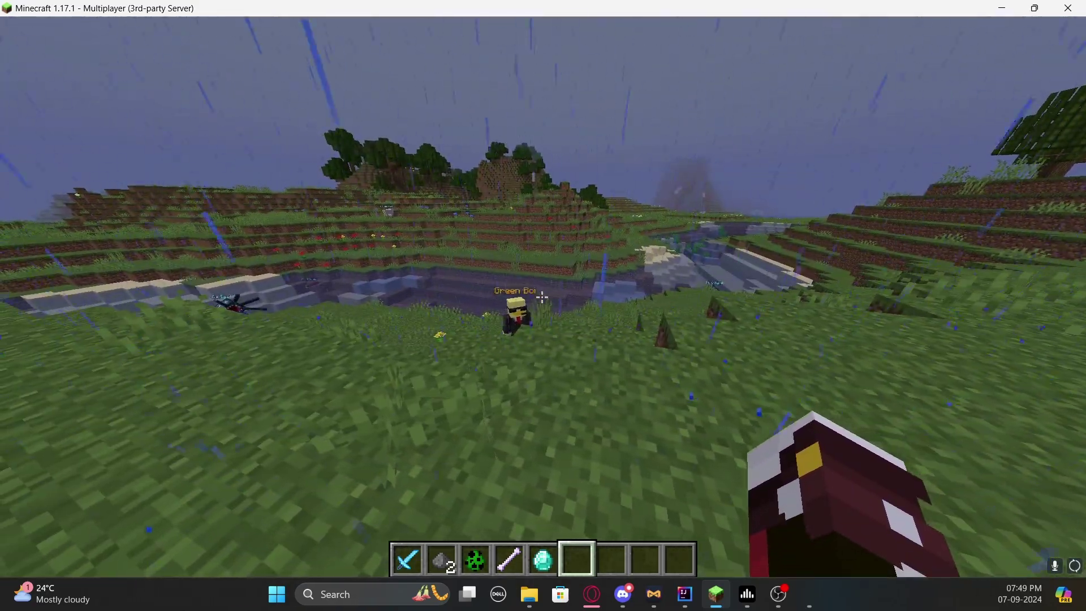
Try /npc configgui, then make Green Boi controllable with /npc control and mount him
text(/n)
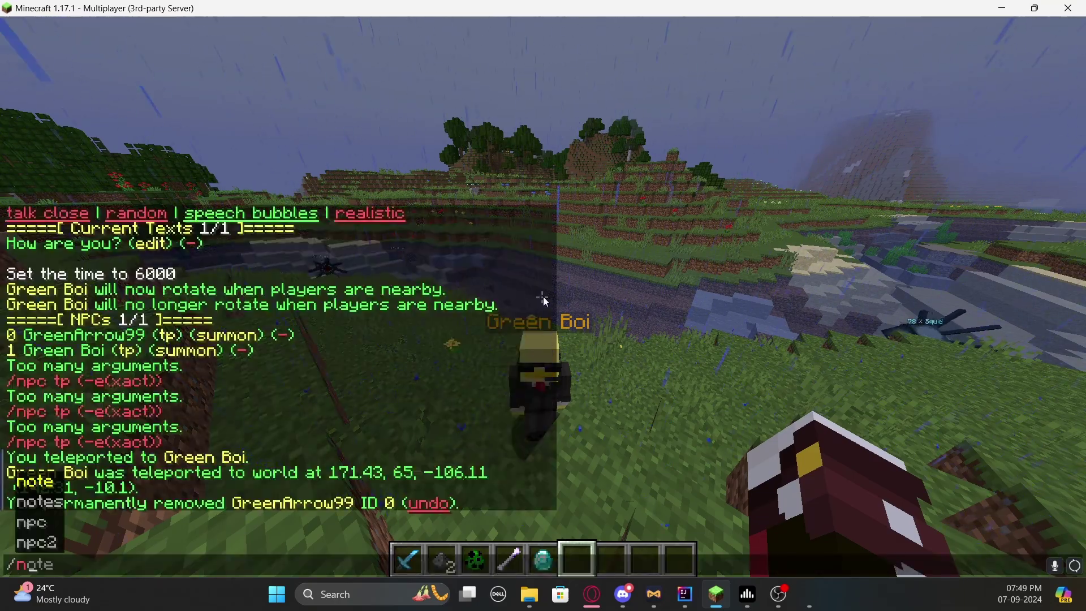
text(pc configgui)
key(Return)
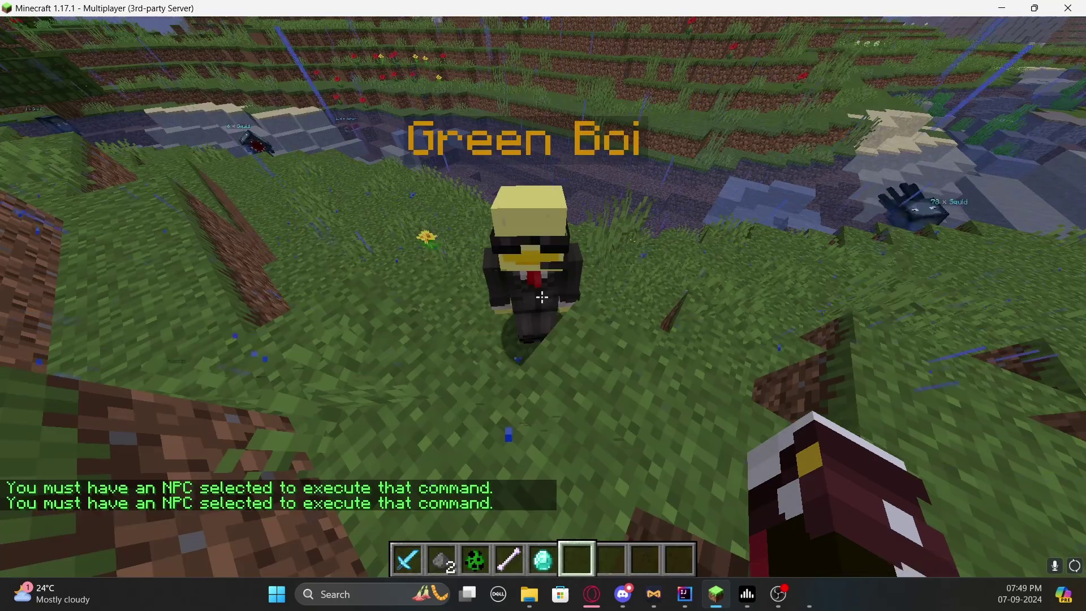
text(/npc)
key(Escape)
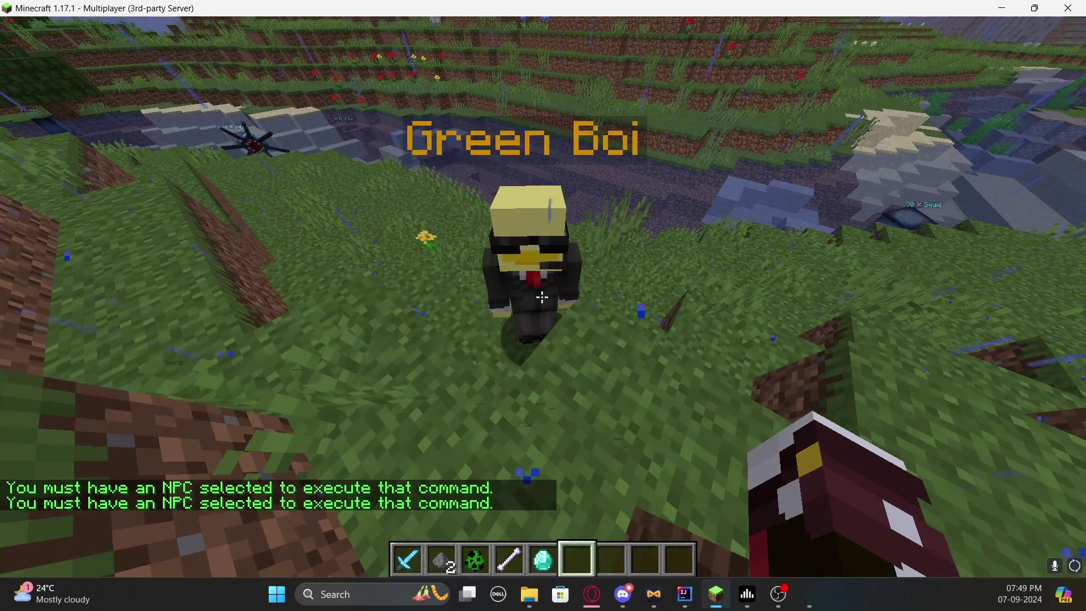
text(/)
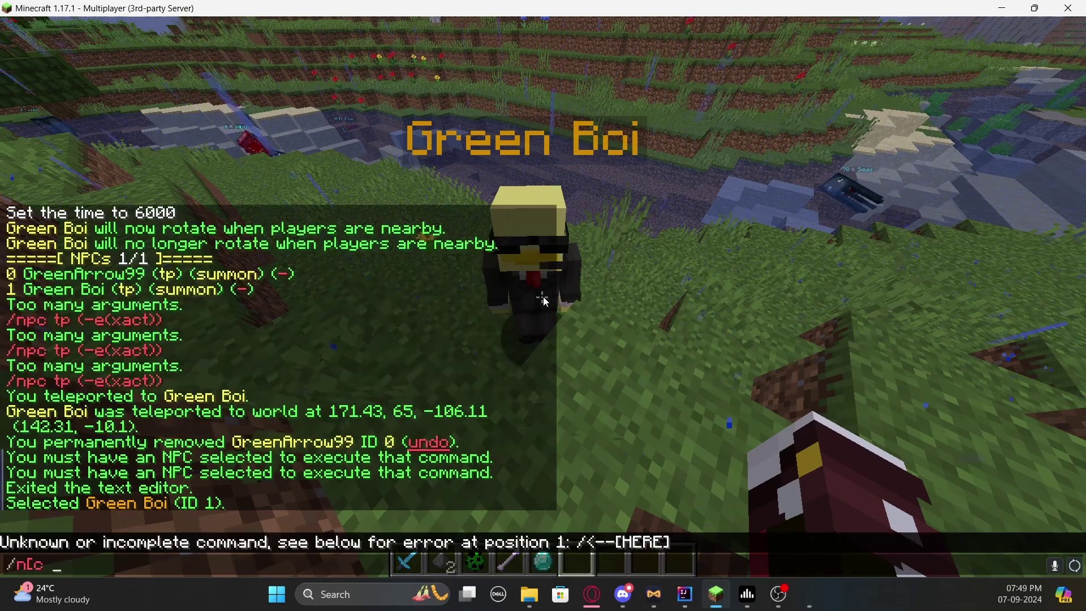
text(npc control)
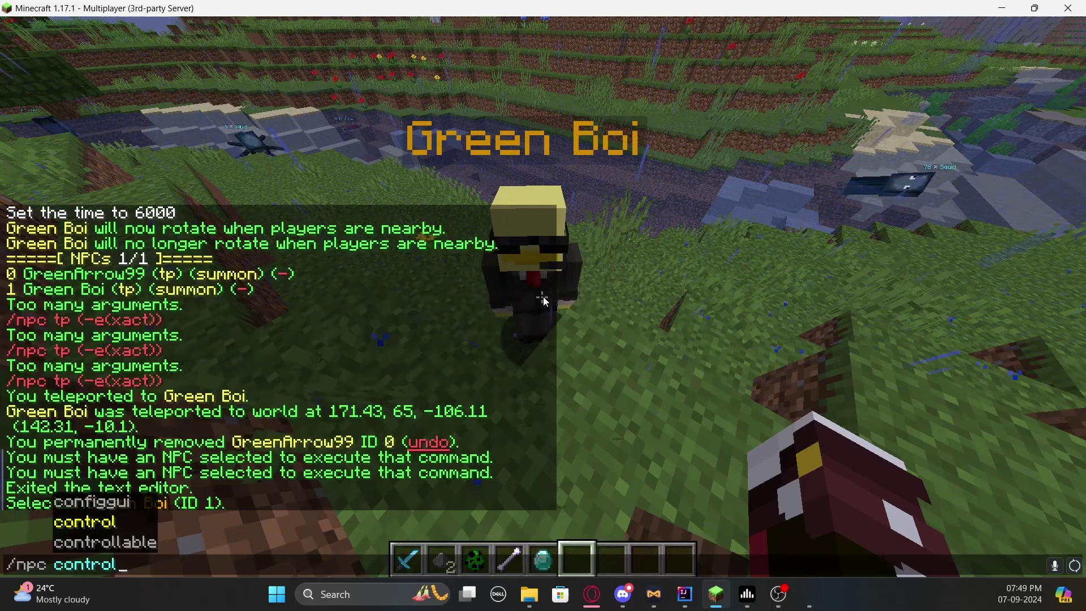
key(Return)
text(/npc mount)
key(Return)
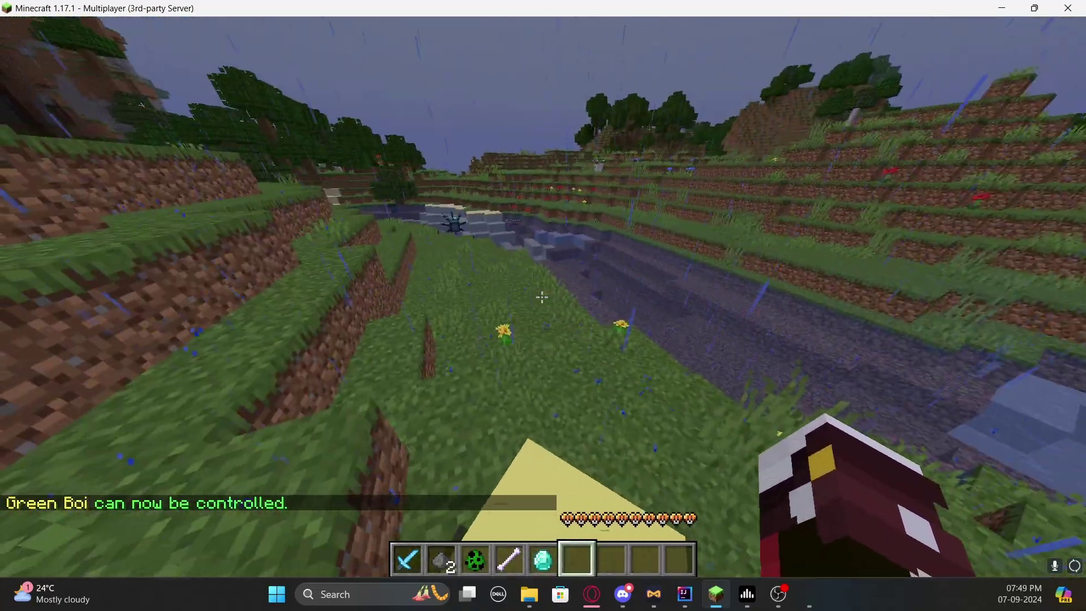
Ride Green Boi along the grassy valley, up the bank and through the flower field
key(w)
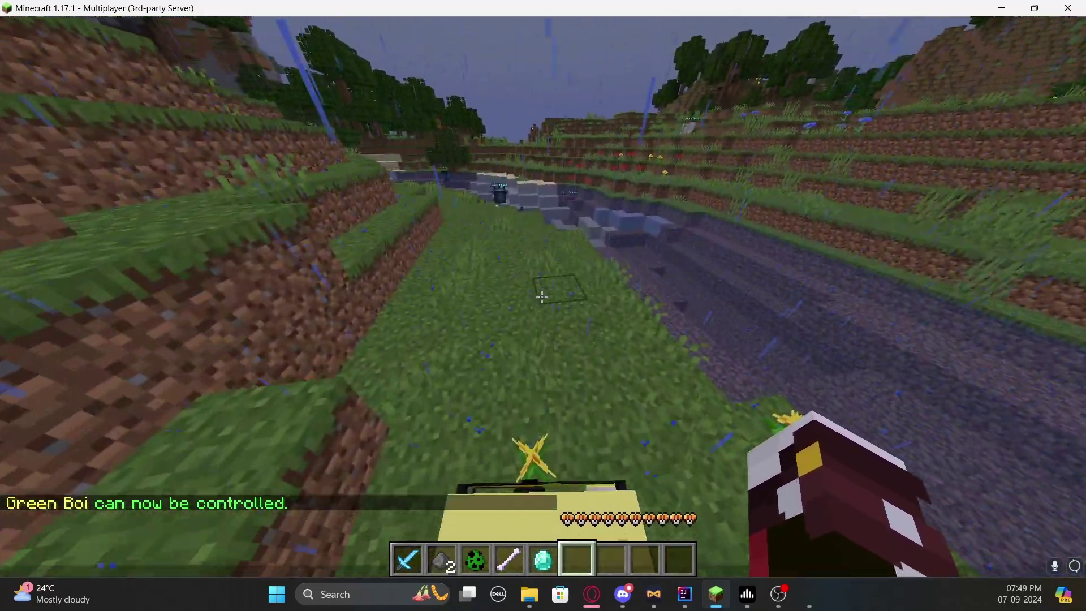
key(w)
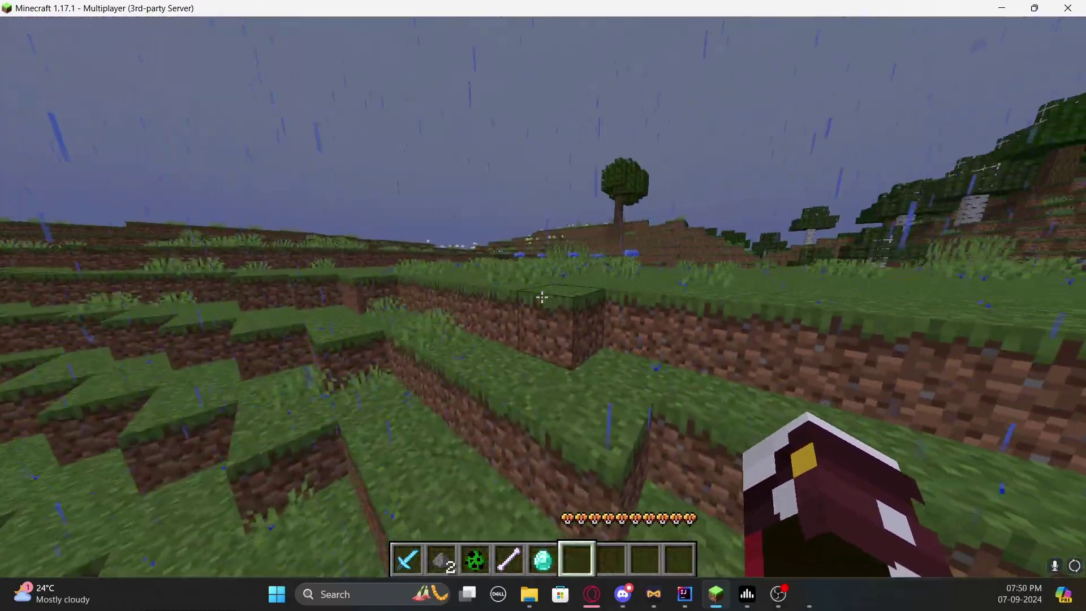
key(w)
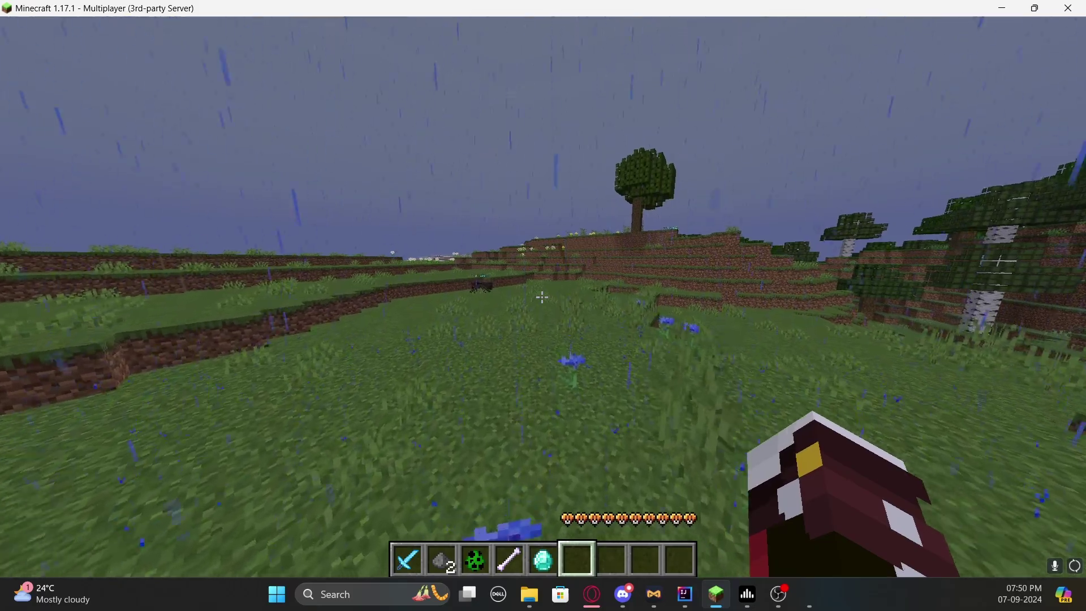
key(w)
key(w)
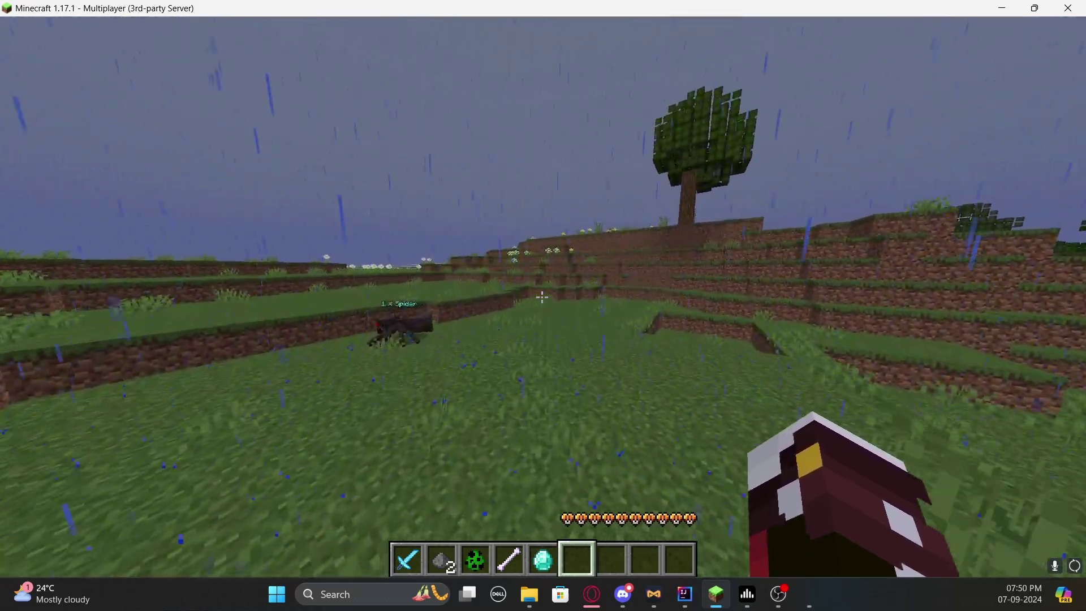
key(w)
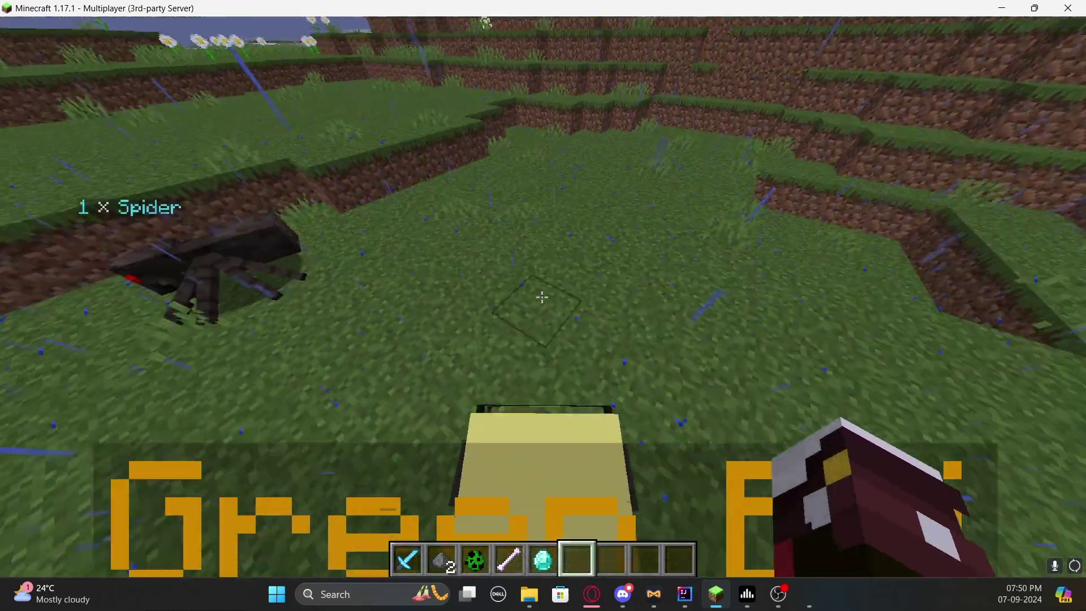
Circle closely around Green Boi to inspect his suit-and-sunglasses skin, then briefly open chat
key(s)
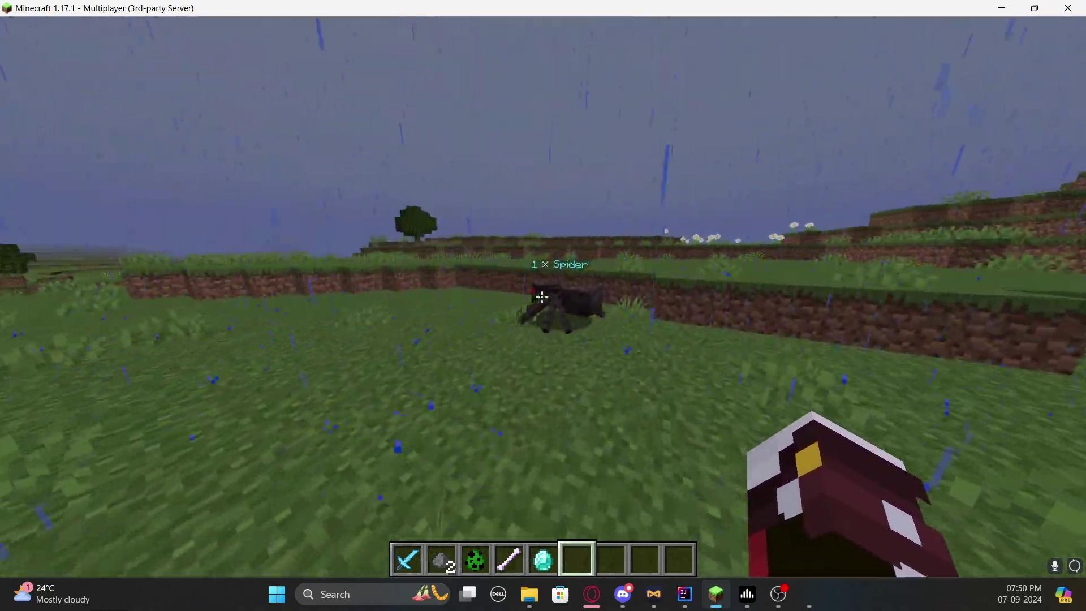
key(w)
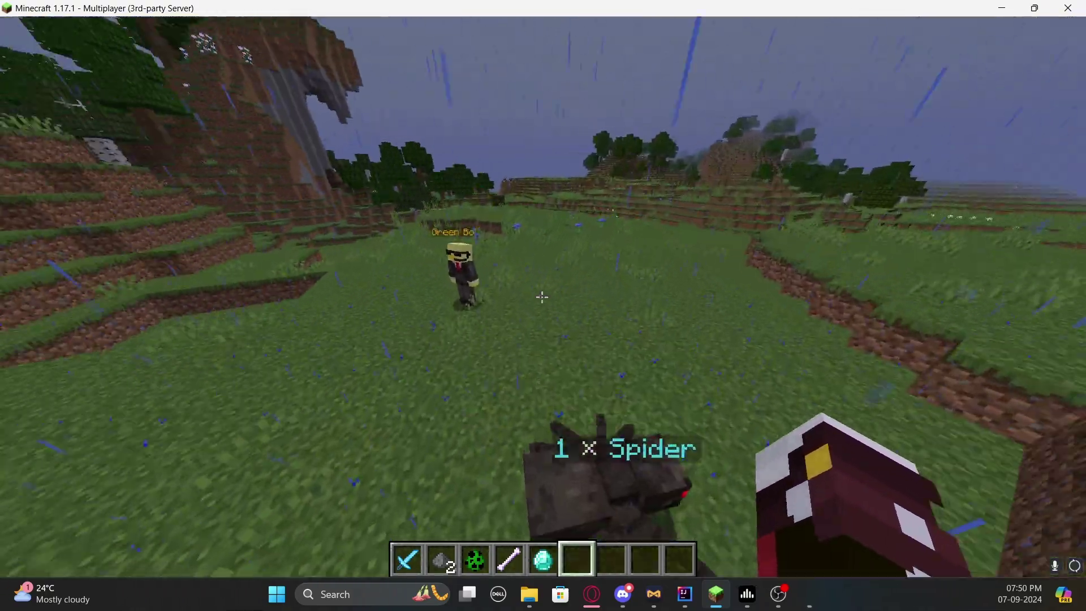
key(w)
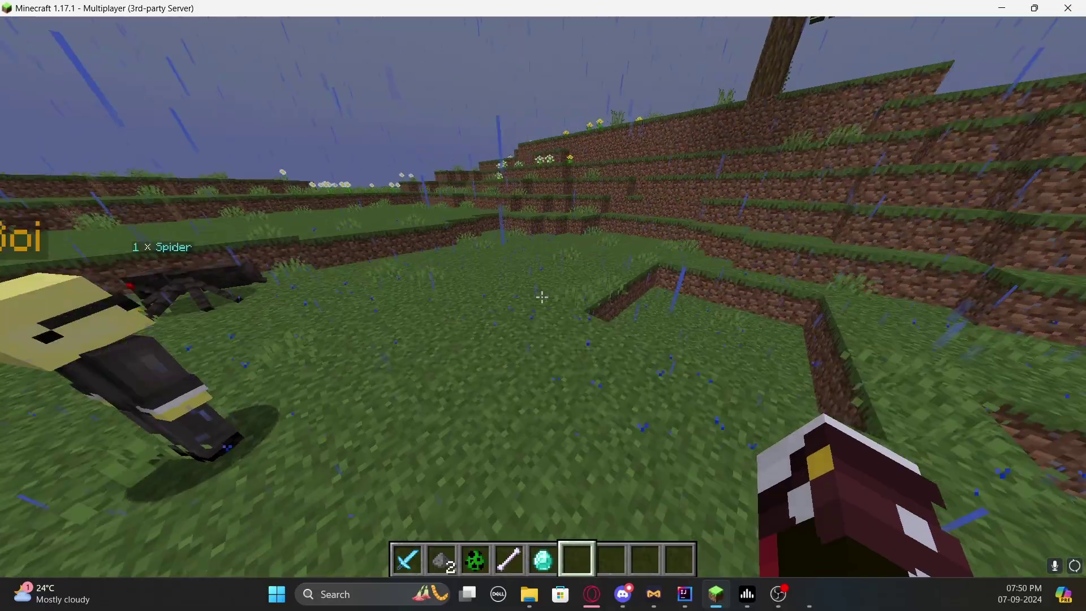
key(w)
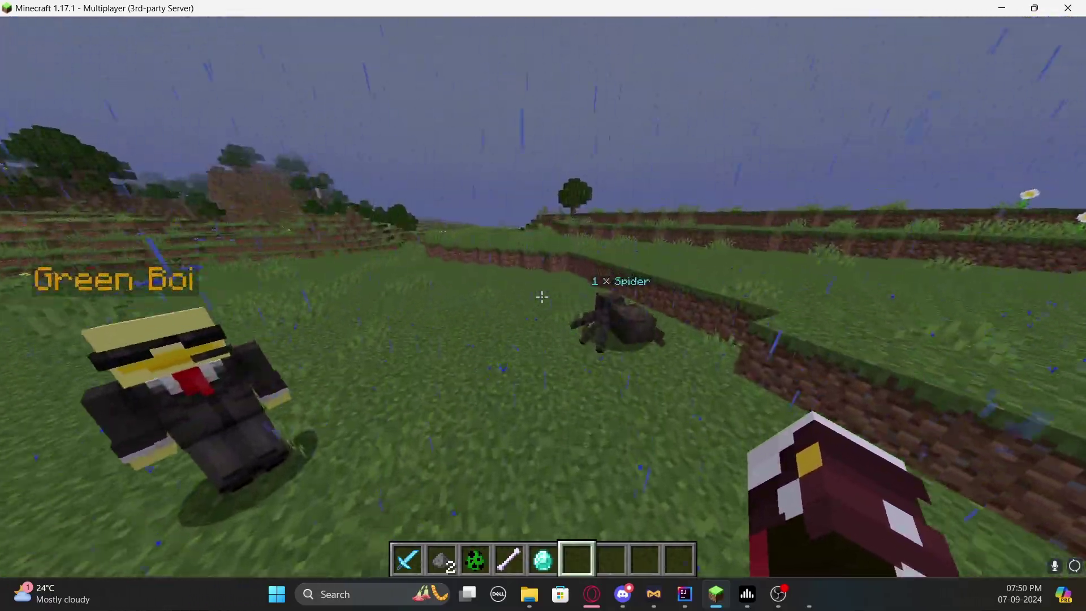
key(w)
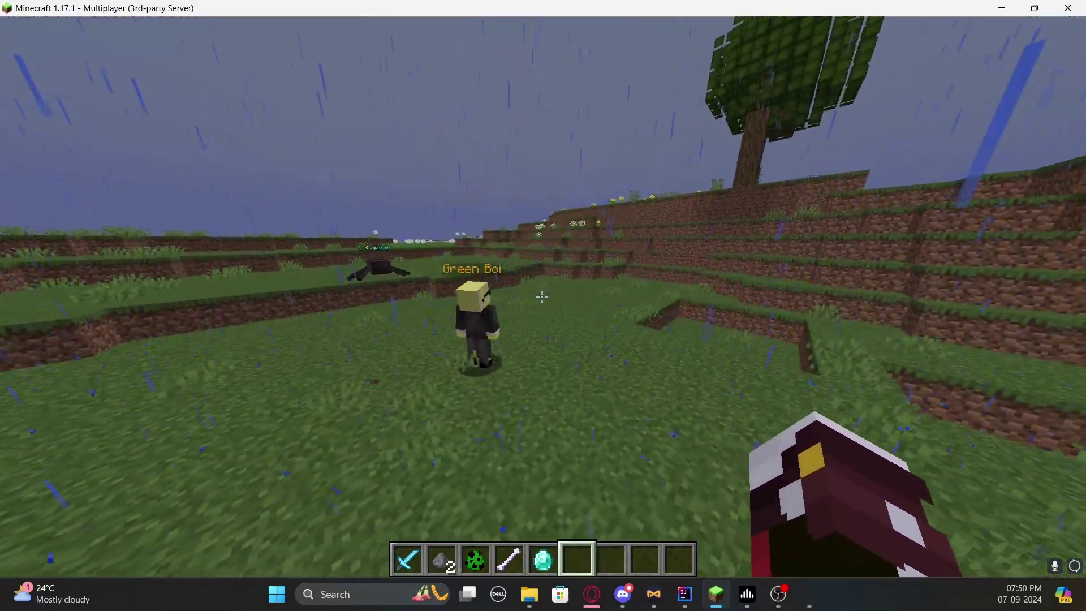
key(w)
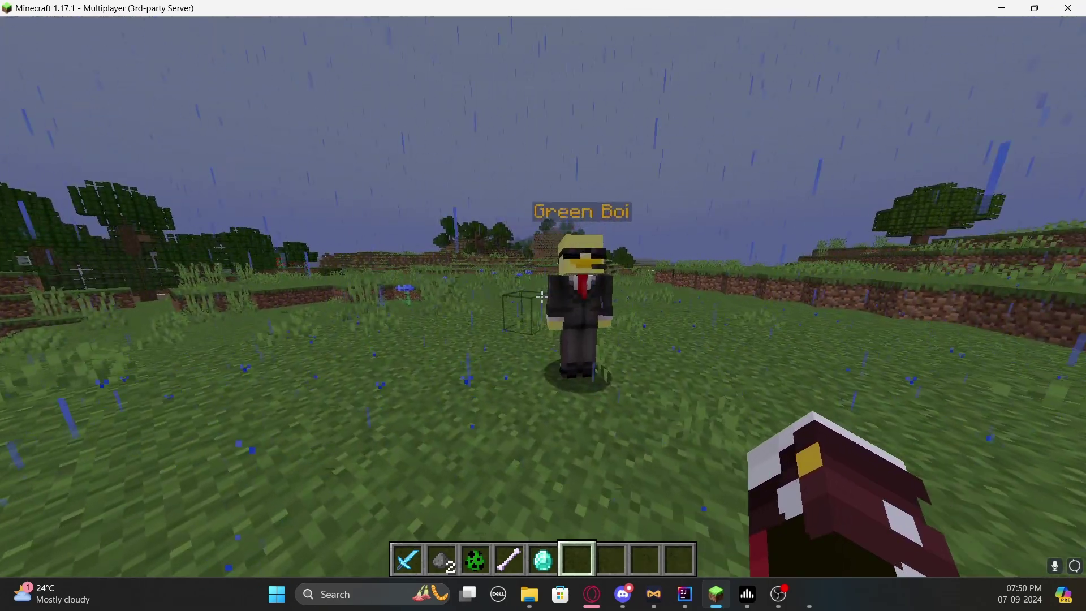
key(a)
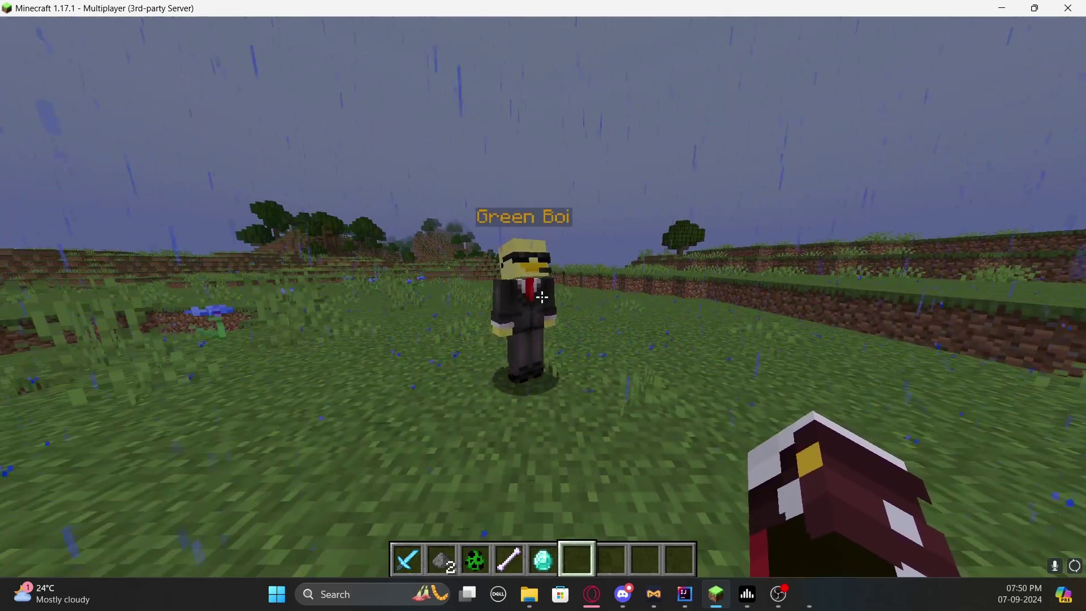
key(w)
key(slash)
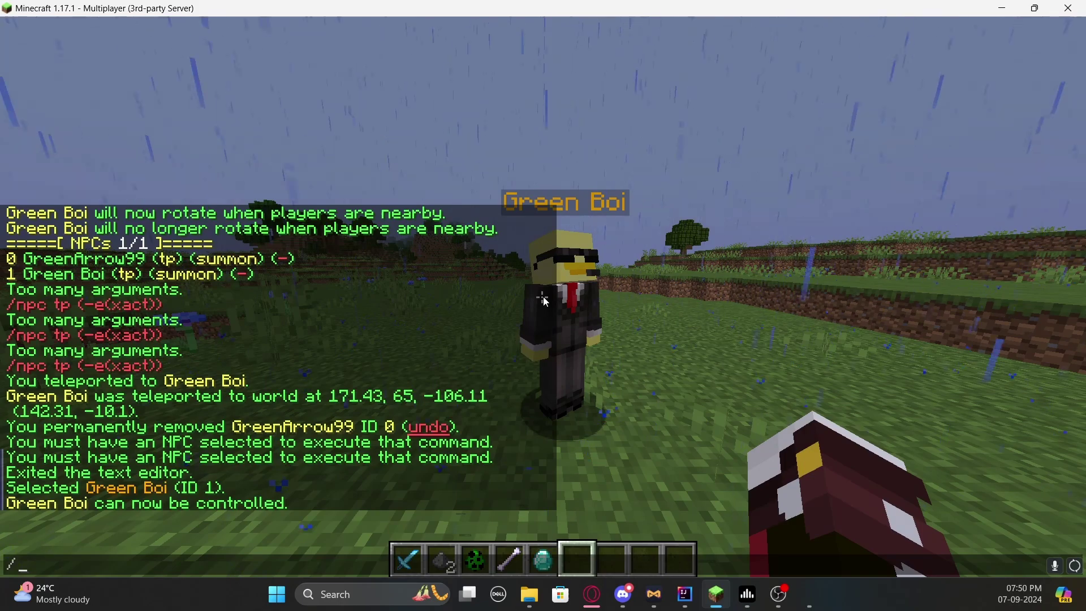
key(Escape)
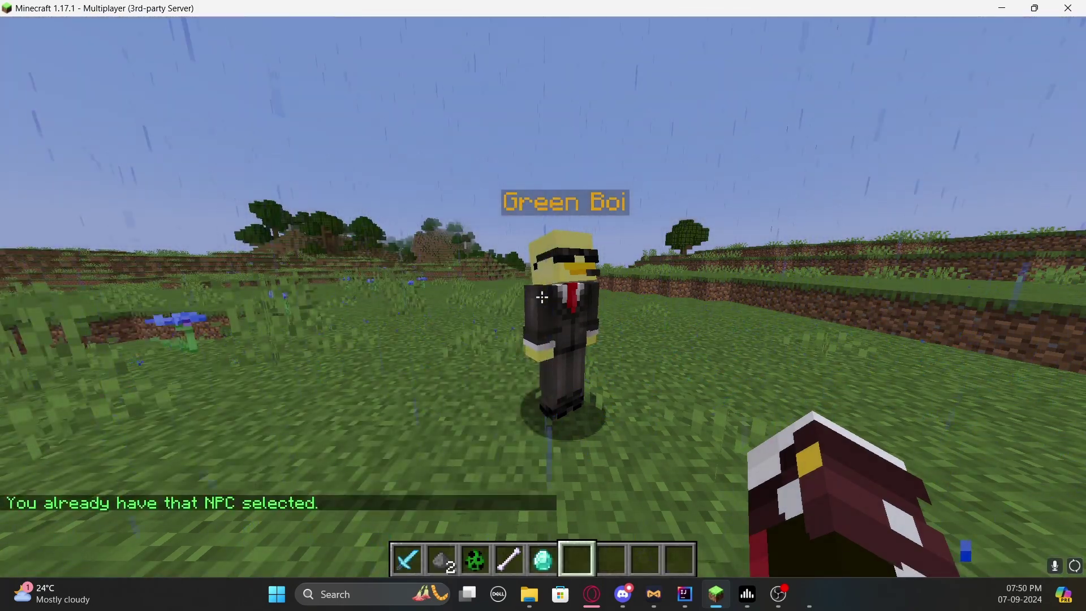
Change Green Boi's NPC type to ENDER_CRYSTAL with /npc type
key(slash)
text(npc )
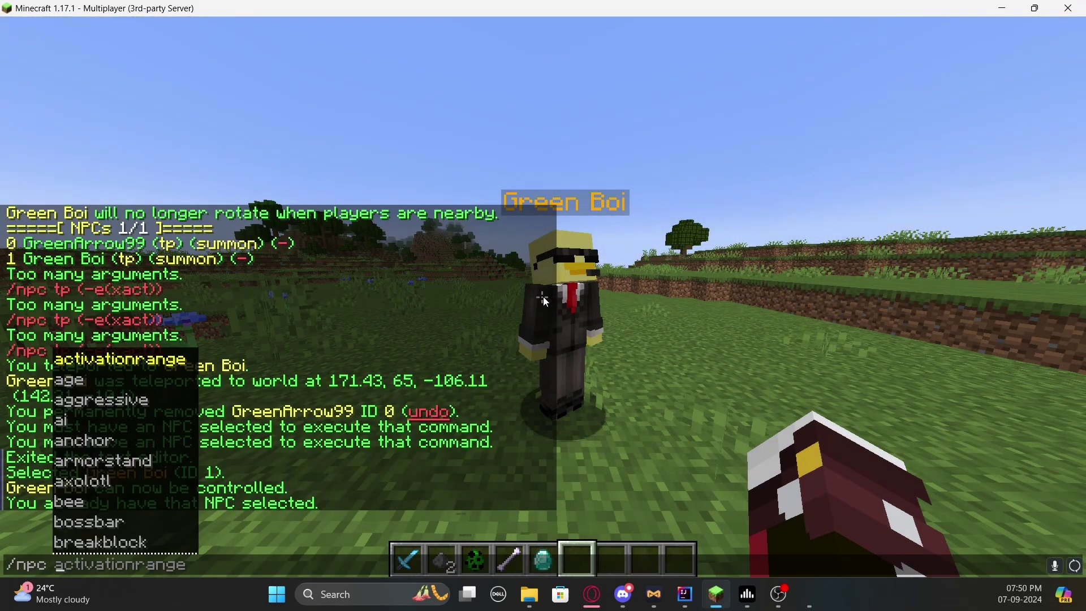
text(type ender)
key(Tab)
key(Return)
Change Green Boi's type to ENDER_DRAGON and back away into the field
key(t)
key(Up)
key(BackSpace)
key(BackSpace)
key(BackSpace)
key(BackSpace)
key(BackSpace)
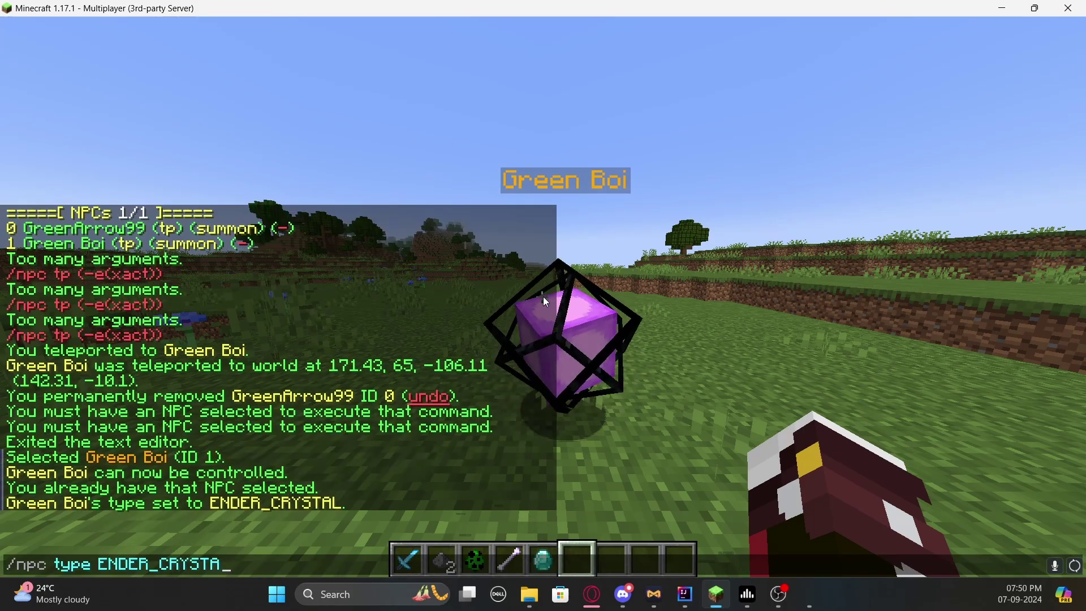
key(BackSpace)
key(BackSpace)
text(DR)
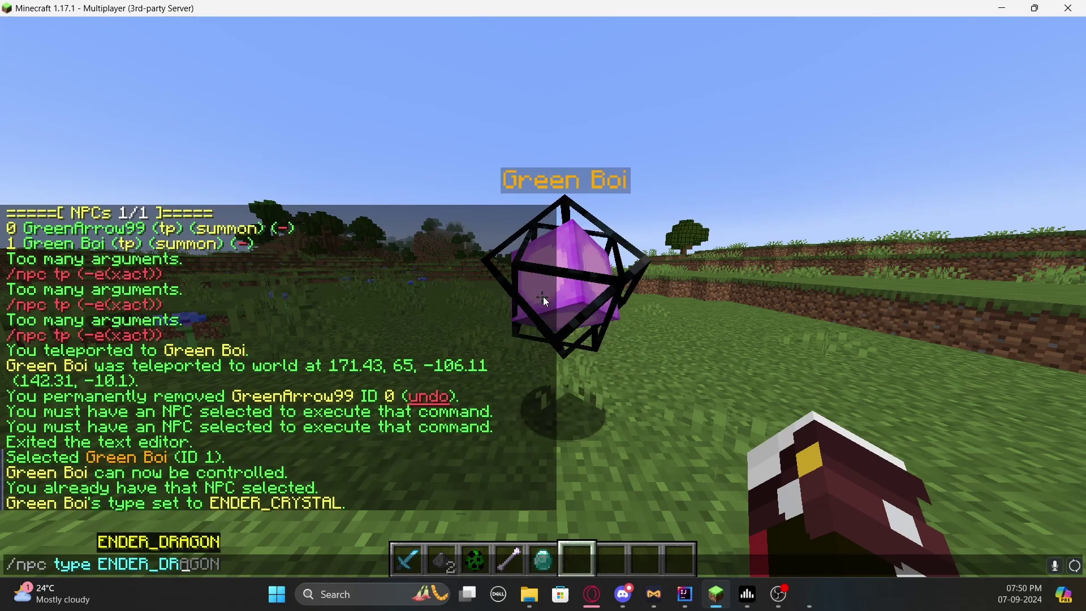
key(Tab)
key(Return)
key(s)
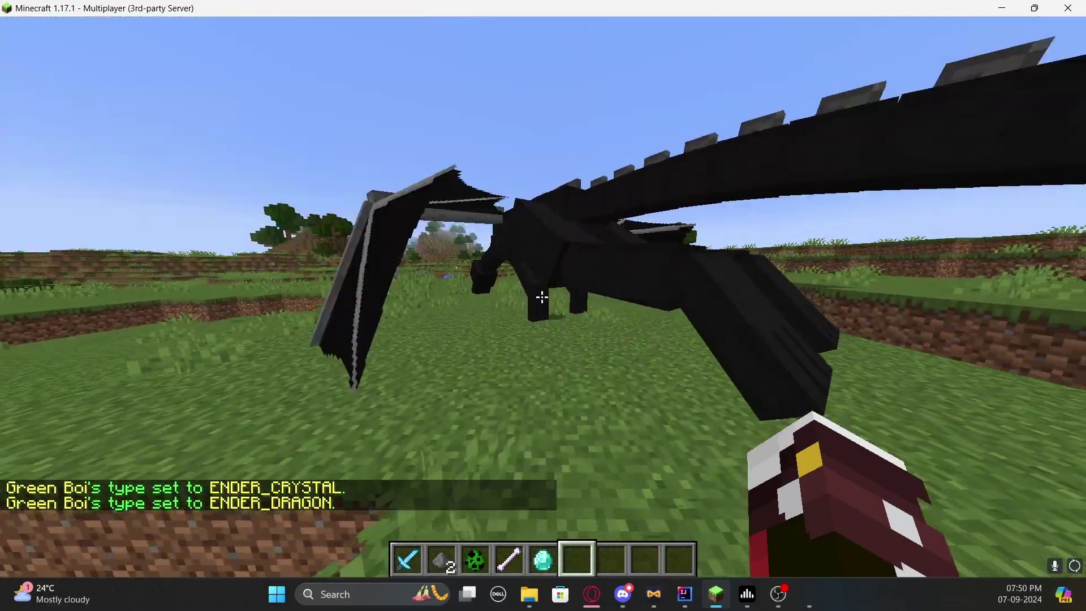
key(w)
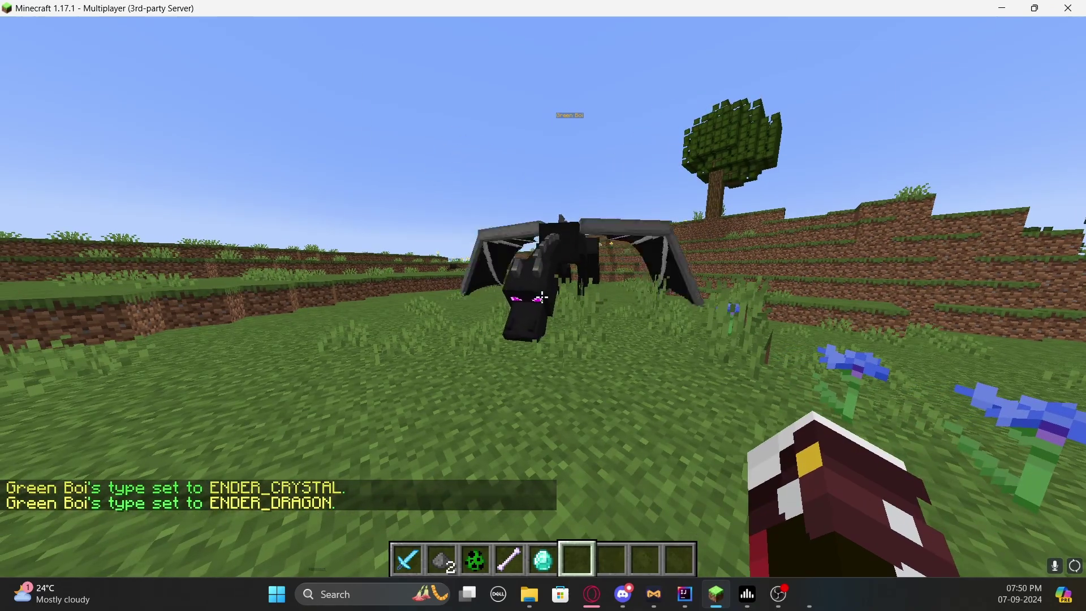
Change Green Boi's type to VILLAGER and walk around the new villager
key(t)
key(Up)
key(BackSpace)
key(BackSpace)
key(BackSpace)
key(BackSpace)
text(vi)
key(Tab)
key(Return)
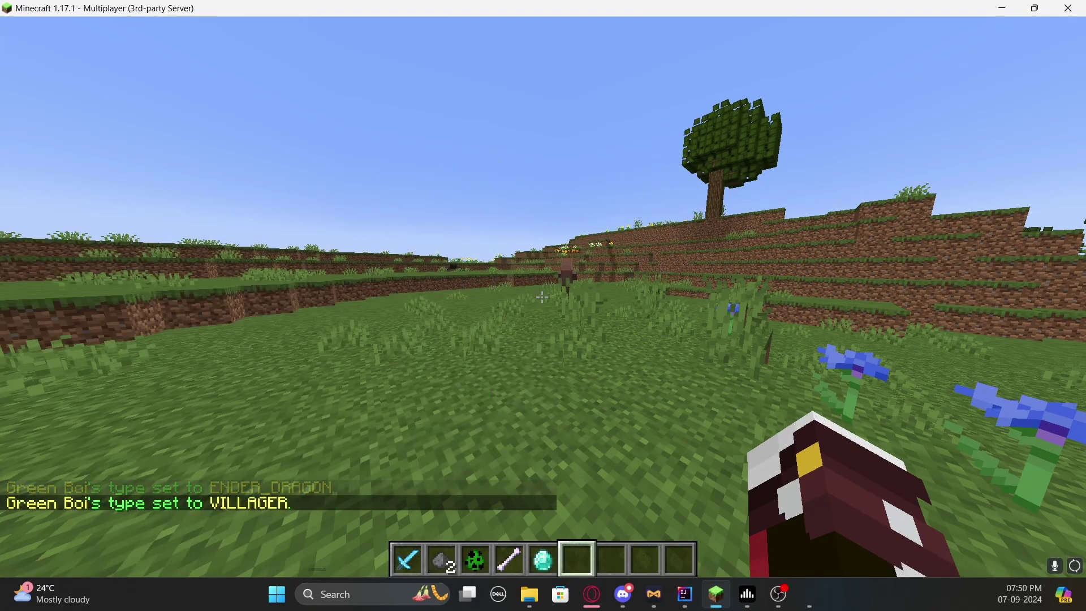
key(w)
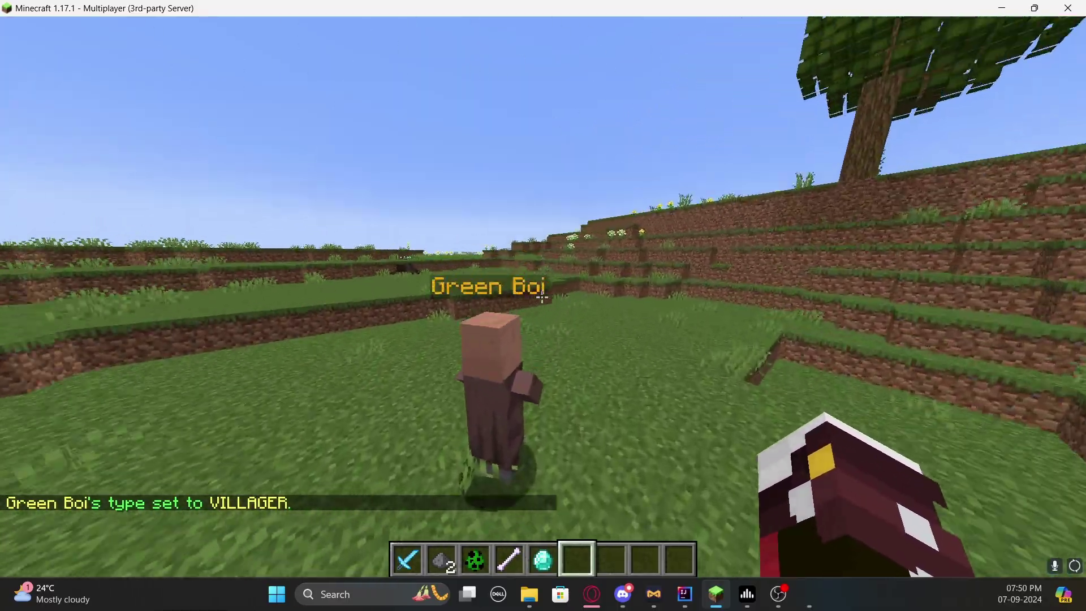
key(d)
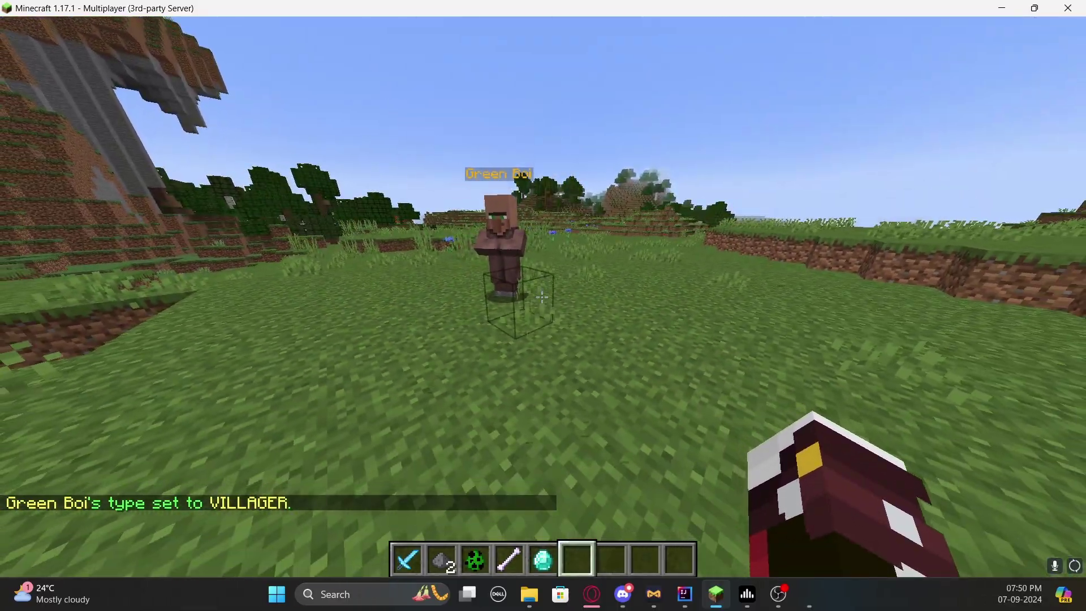
key(w)
key(s)
key(w)
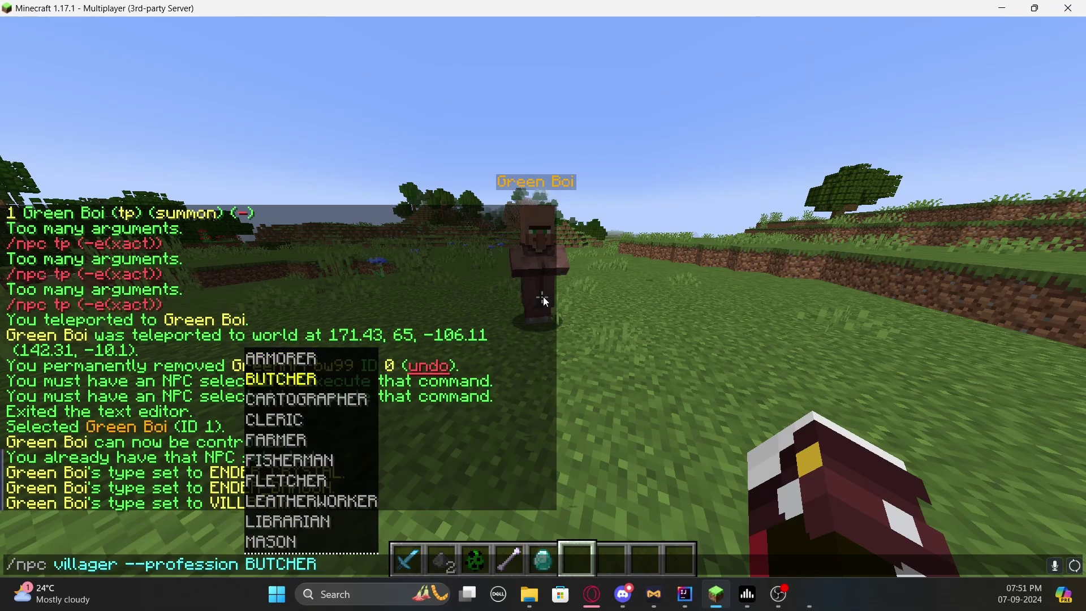
Make Green Boi a FARMER villager, then strike the nearby spider with the Diamond Sword
key(Return)
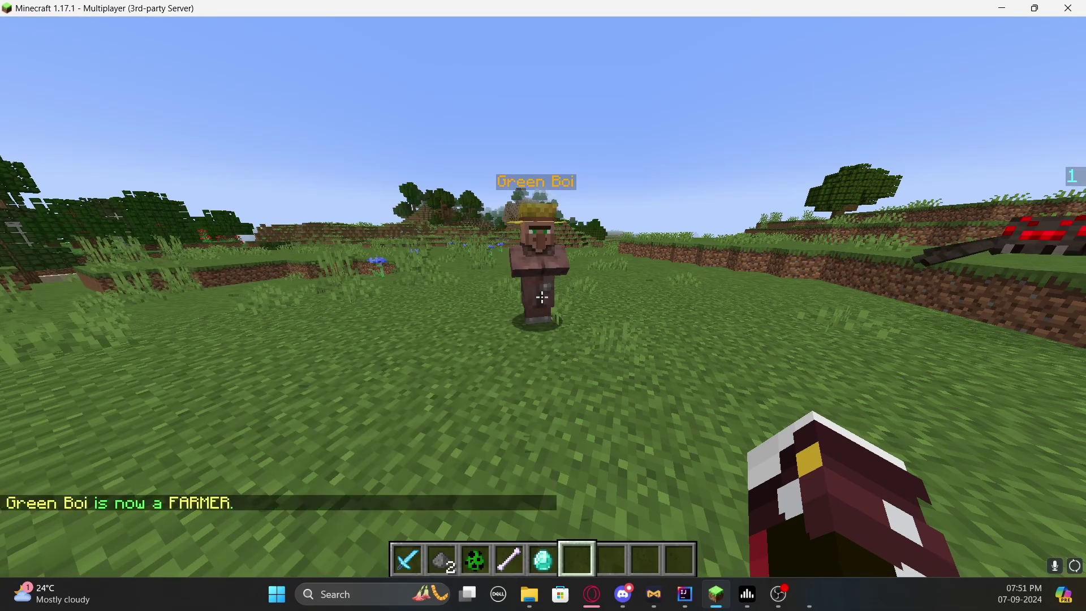
key(1)
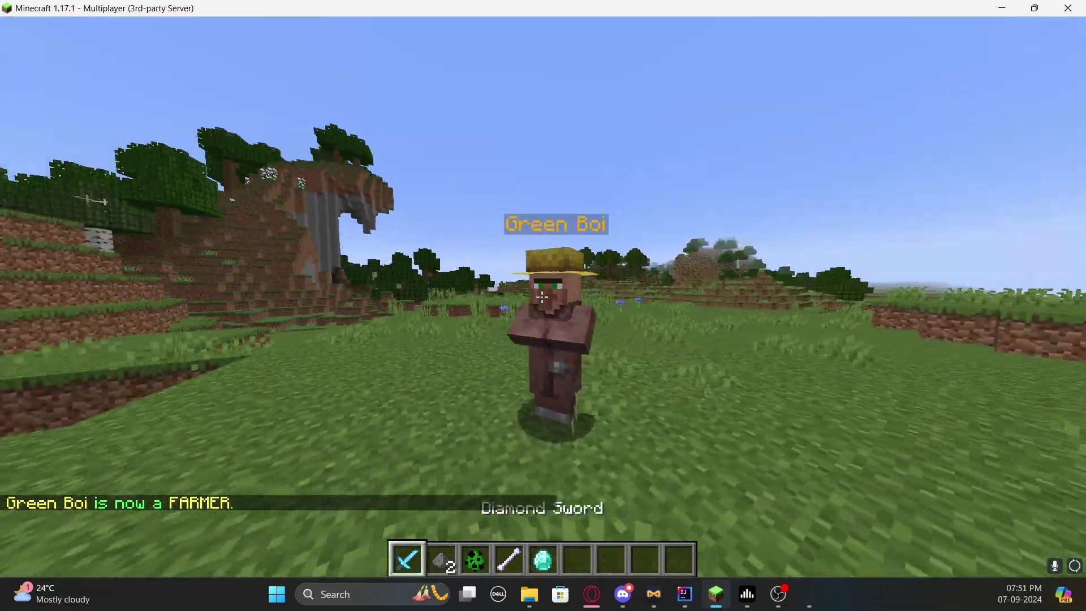
click(542, 297)
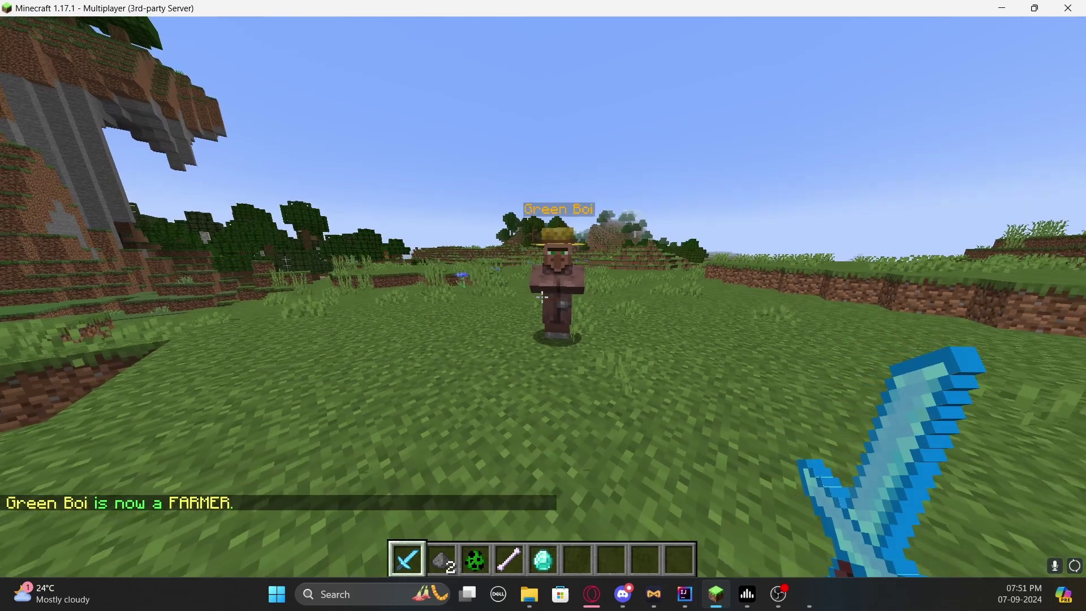
Set Green Boi's villager type to SNOW with a chat command
key(slash)
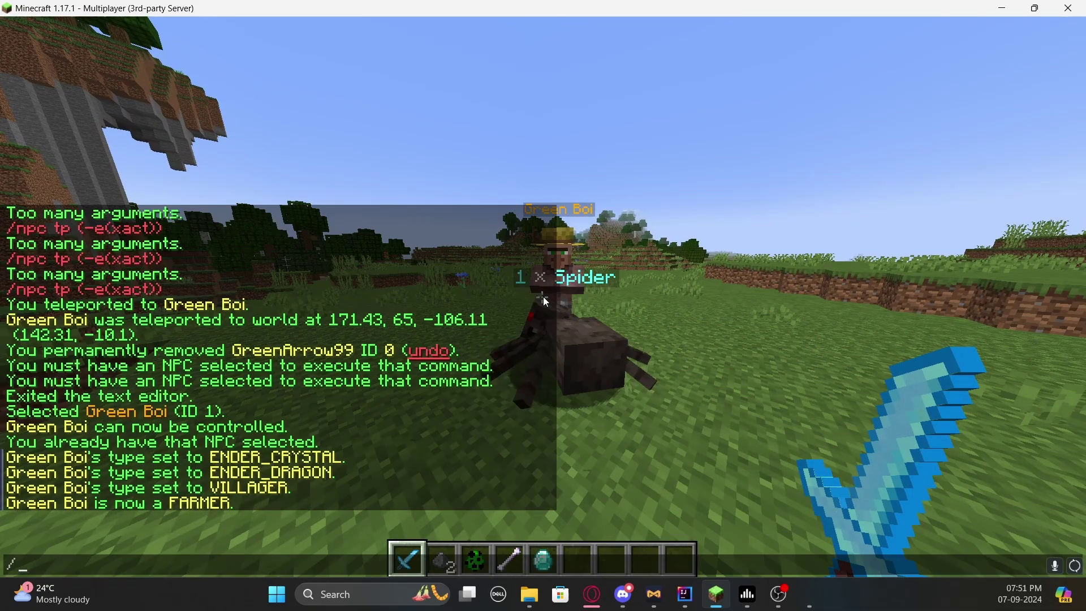
text(paper)
key(BackSpace)
key(BackSpace)
key(BackSpace)
key(BackSpace)
key(BackSpace)
text(note)
text( villager --type SNOW)
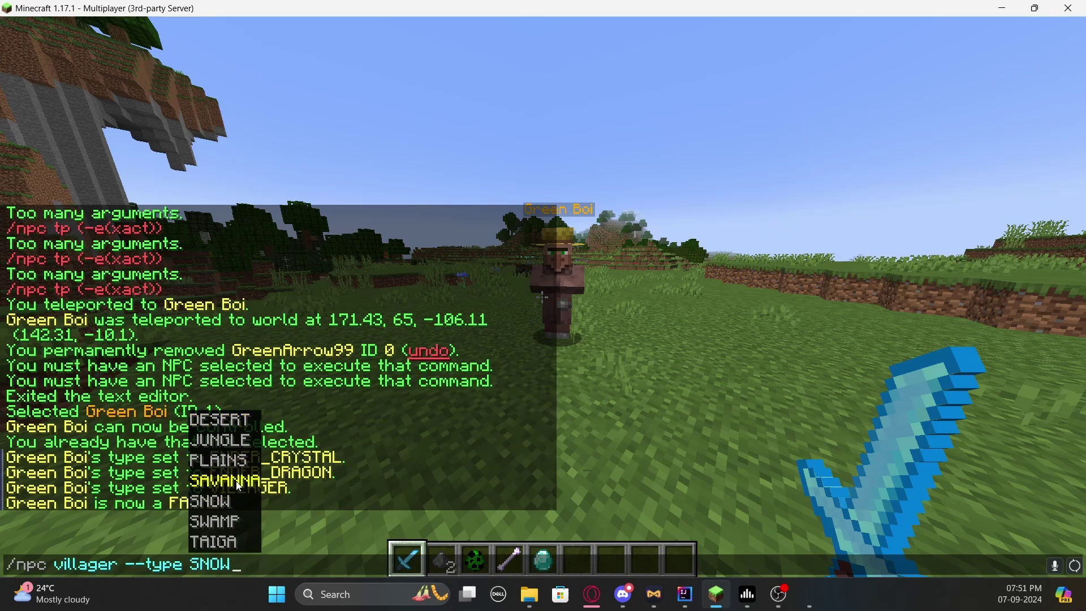
key(Return)
Walk past the snow villager, select hotbar slot 6, and switch to third-person view
key(w)
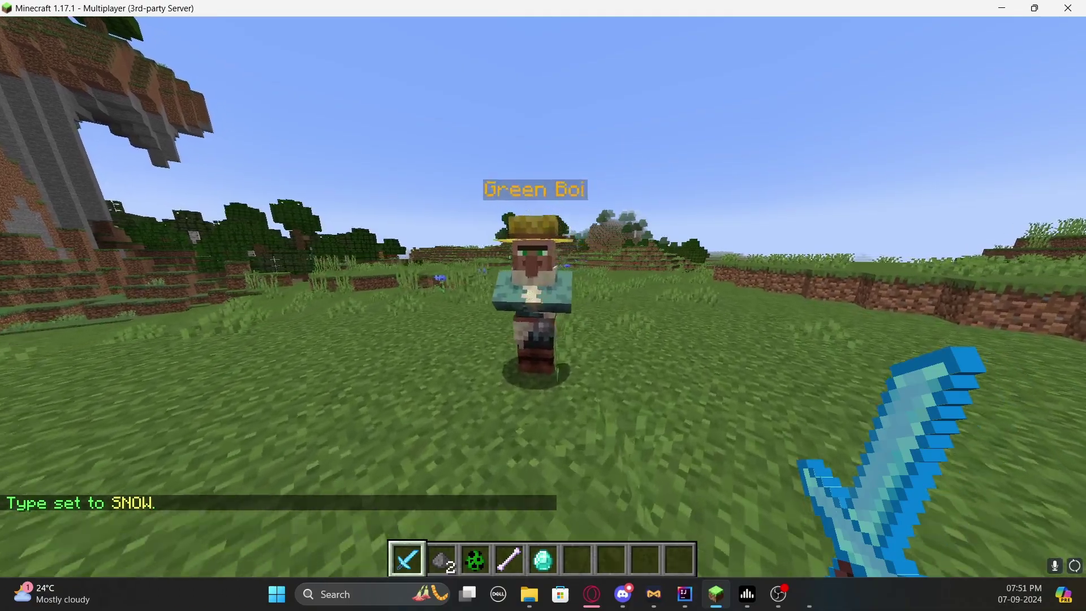
scroll(542, 297, down, 3)
scroll(542, 297, up, 1)
key(6)
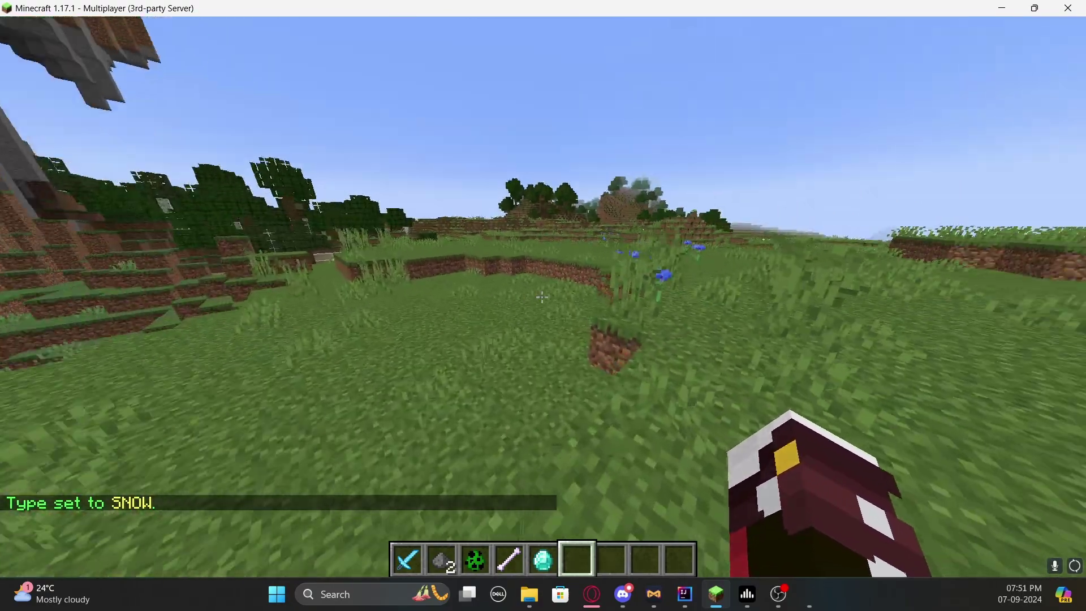
key(F5)
key(F5)
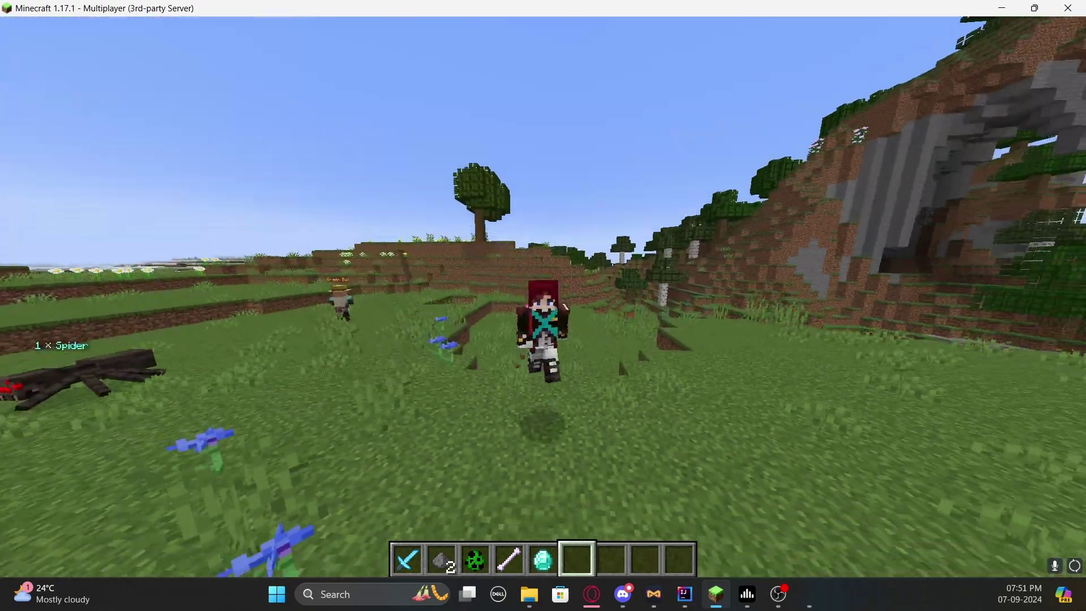